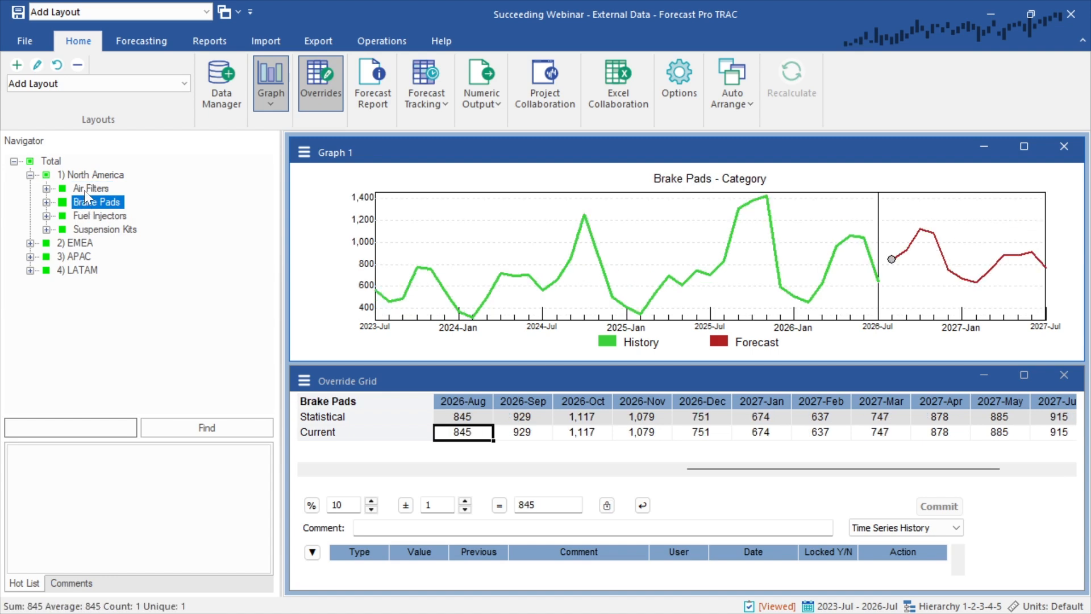
Expand the Air Filters category under North America and look through the forecasts of its first SKUs
click(88, 188)
click(46, 188)
key(Down)
key(Down)
key(Down)
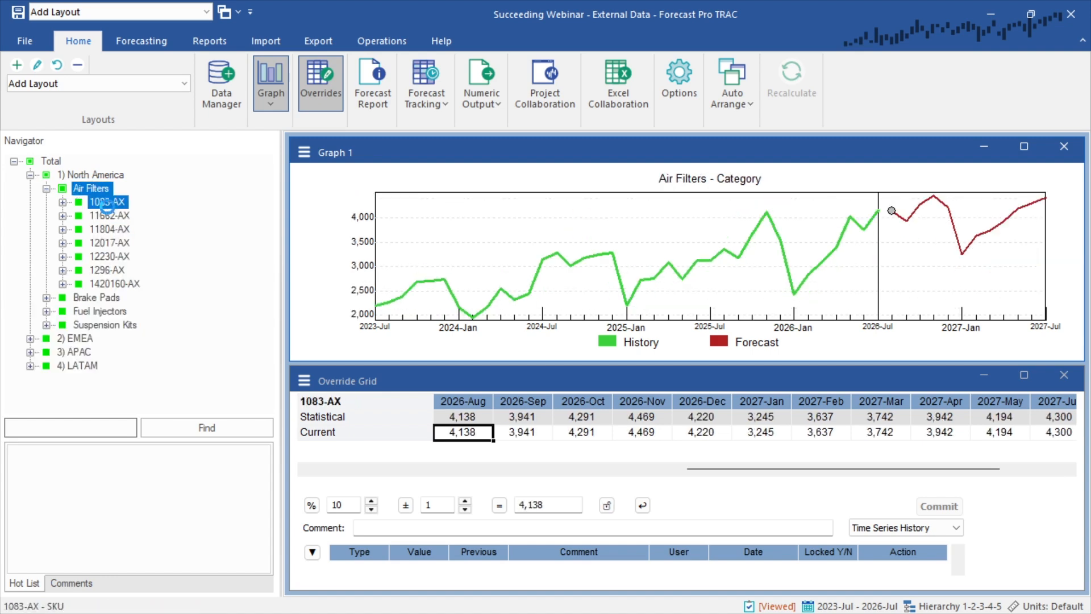
key(Up)
key(Up)
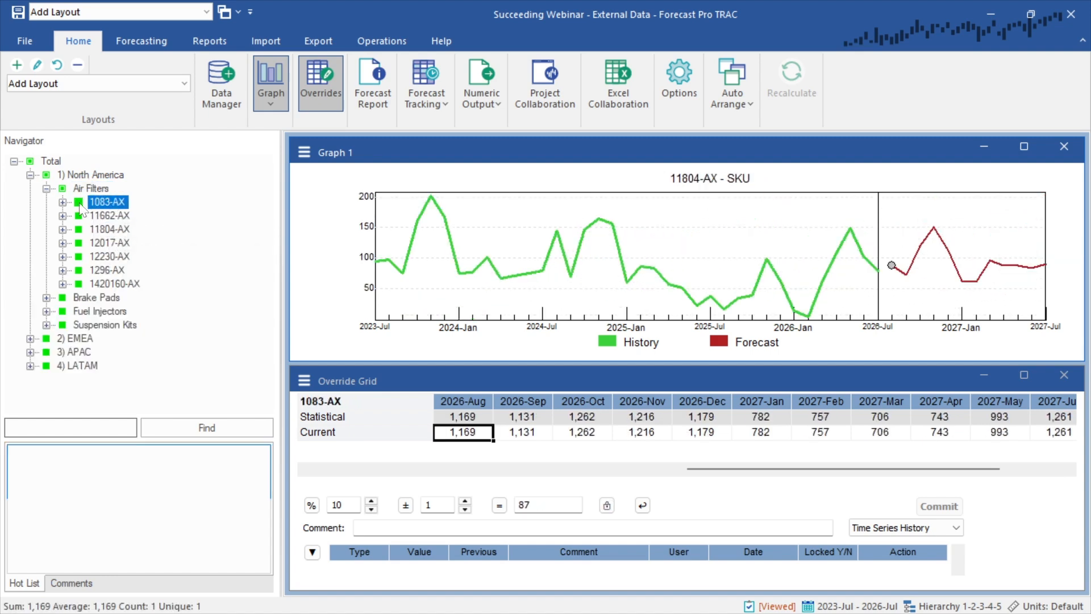
Look at the customer-level forecasts under SKU 1083-AX, then return to the SKU itself
key(Right)
key(Down)
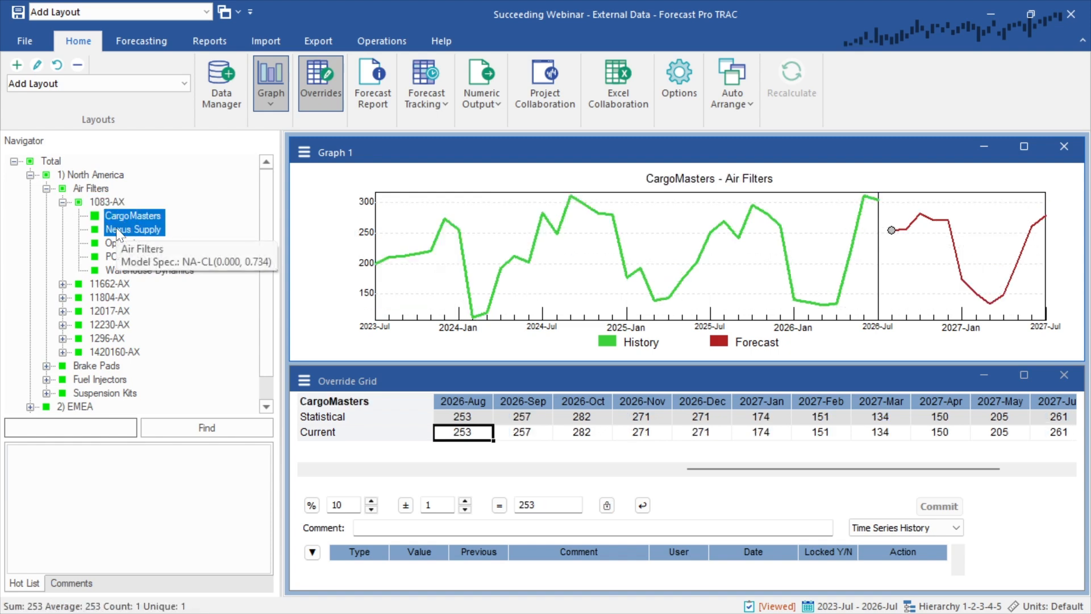
key(Down)
key(Down)
click(104, 202)
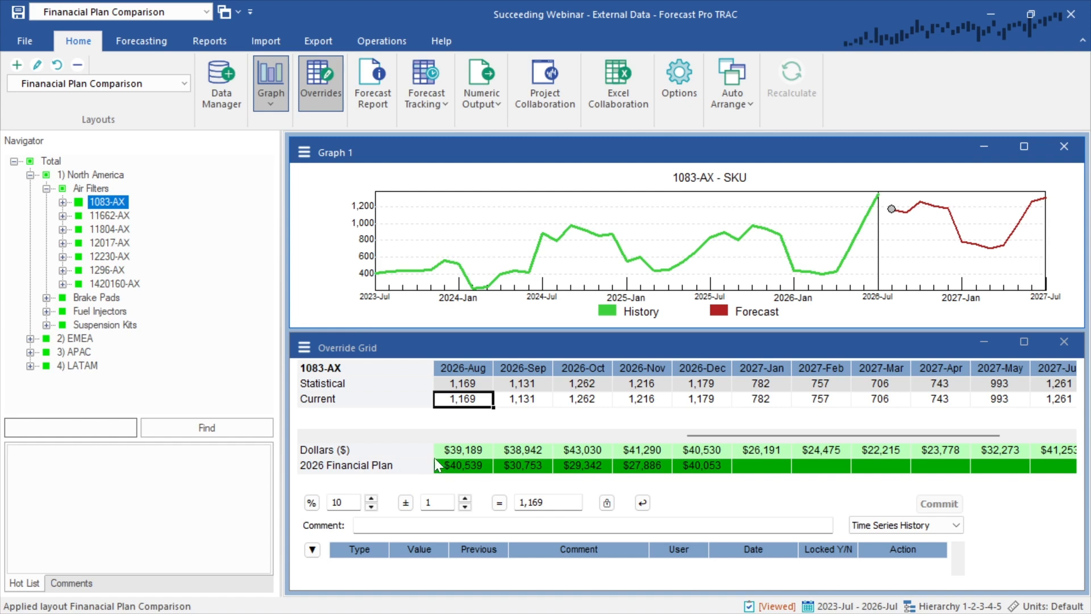
Check which external data files are loaded, and compare the 2026 Dollars and Financial Plan rows in the override grid
click(229, 90)
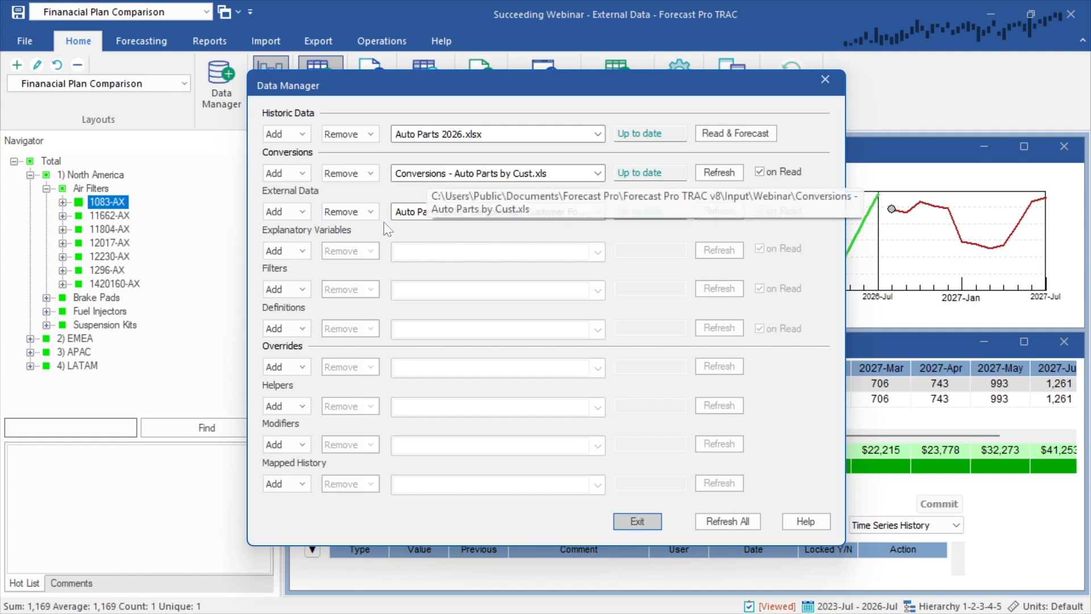
click(597, 212)
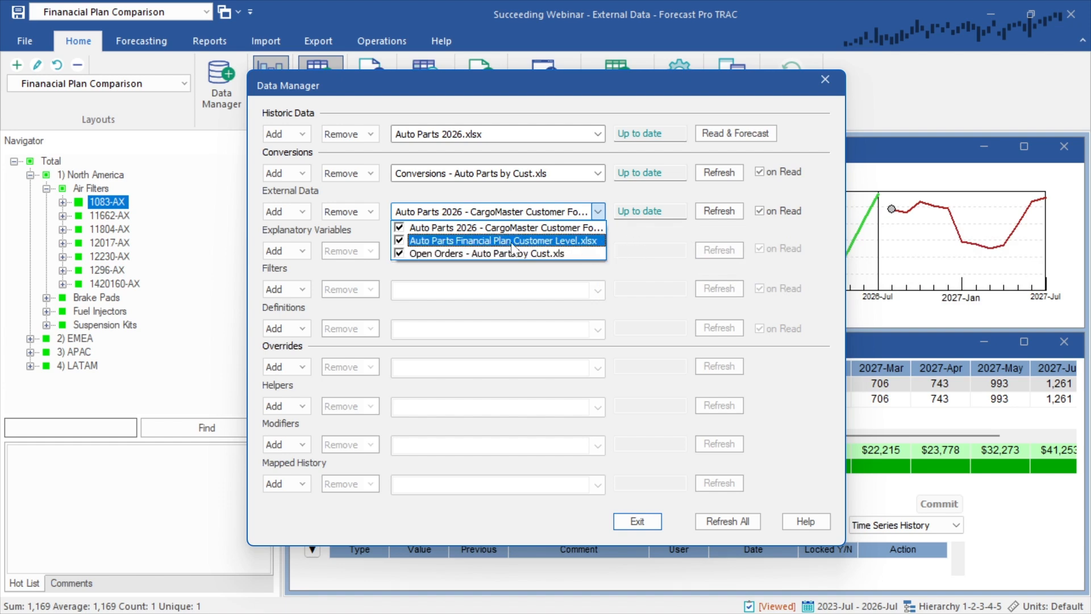
click(655, 233)
click(626, 523)
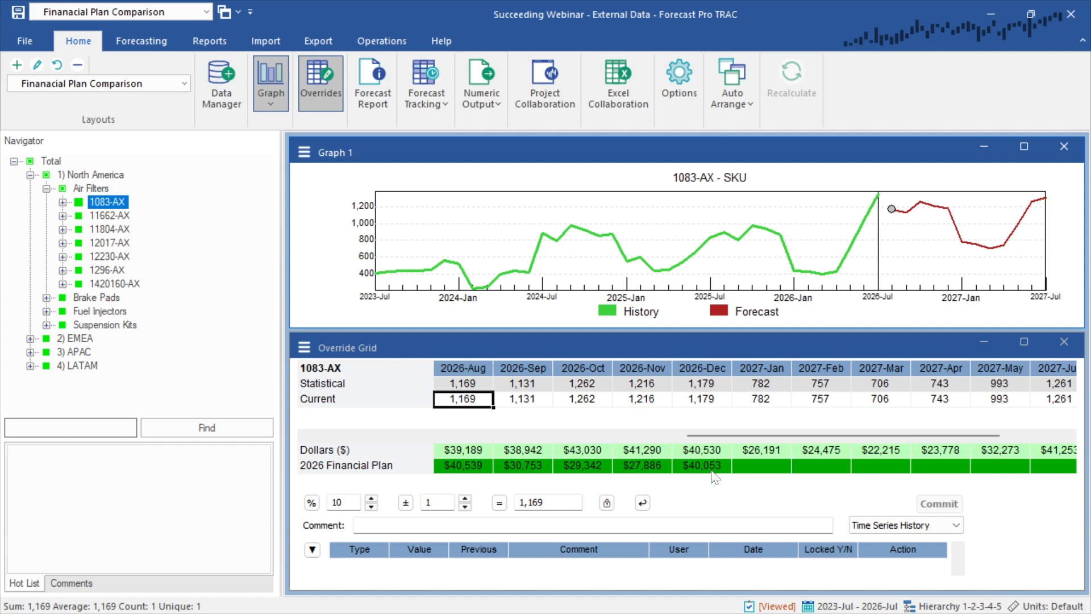
drag(744, 438, 472, 428)
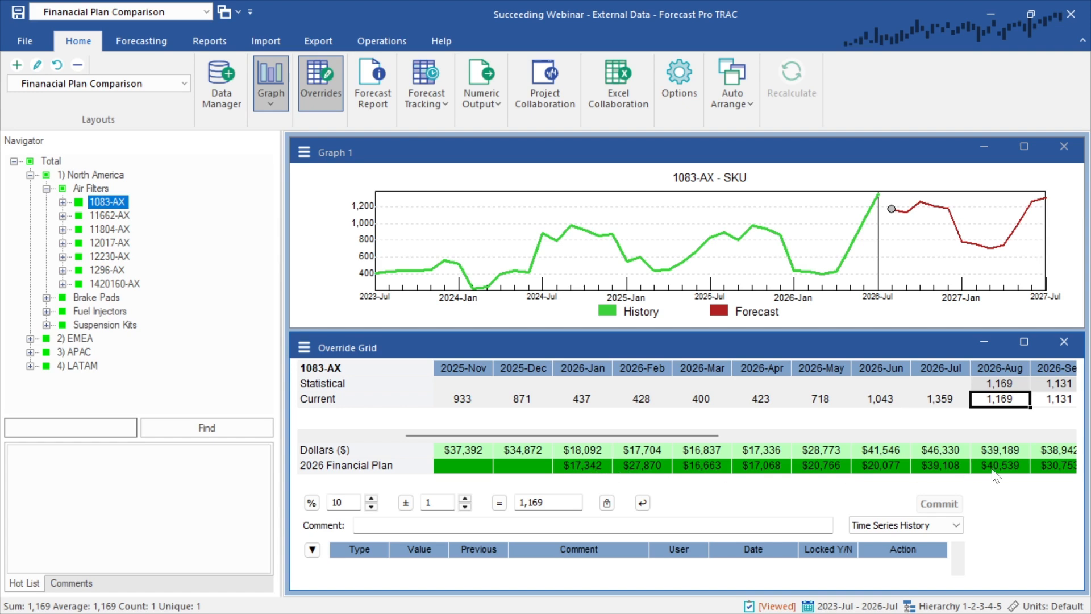
drag(686, 432, 706, 442)
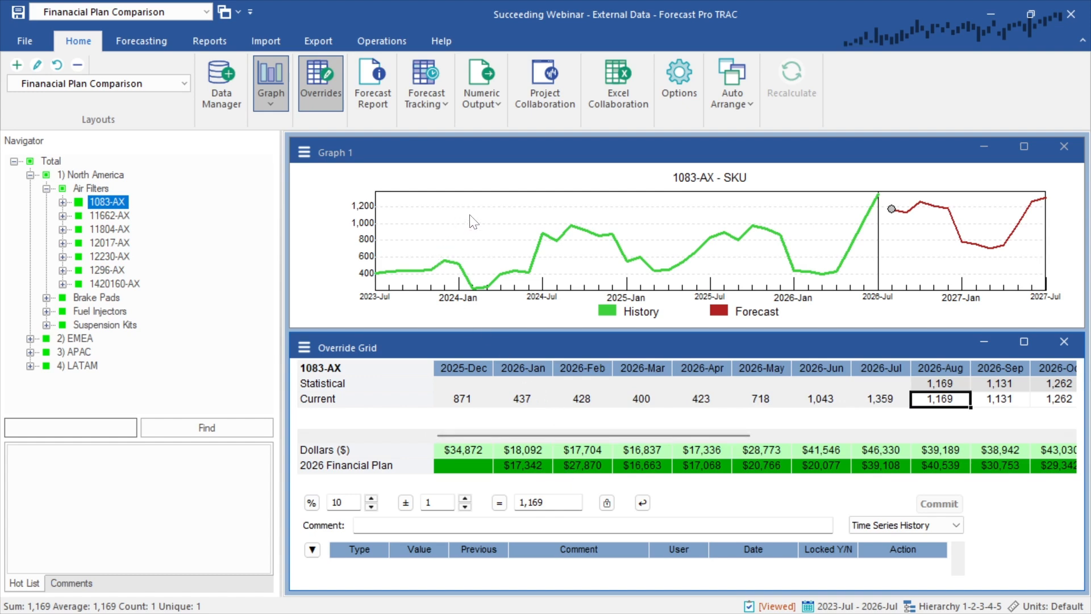
Display the Dollars ($) and 2026 Financial Plan series on the 1083-AX graph
right_click(452, 219)
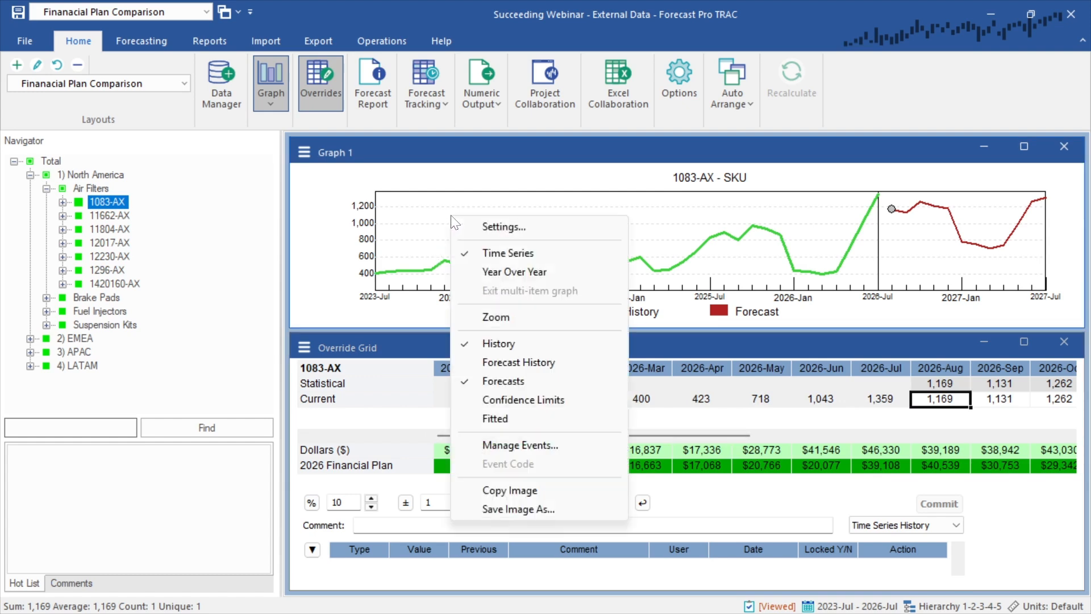
click(480, 225)
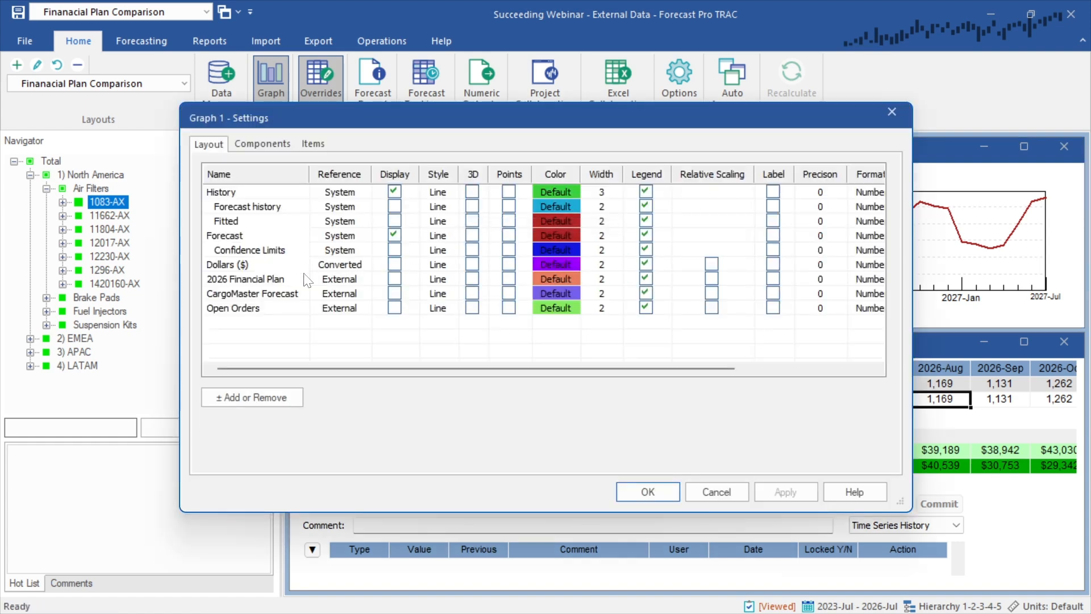
click(394, 265)
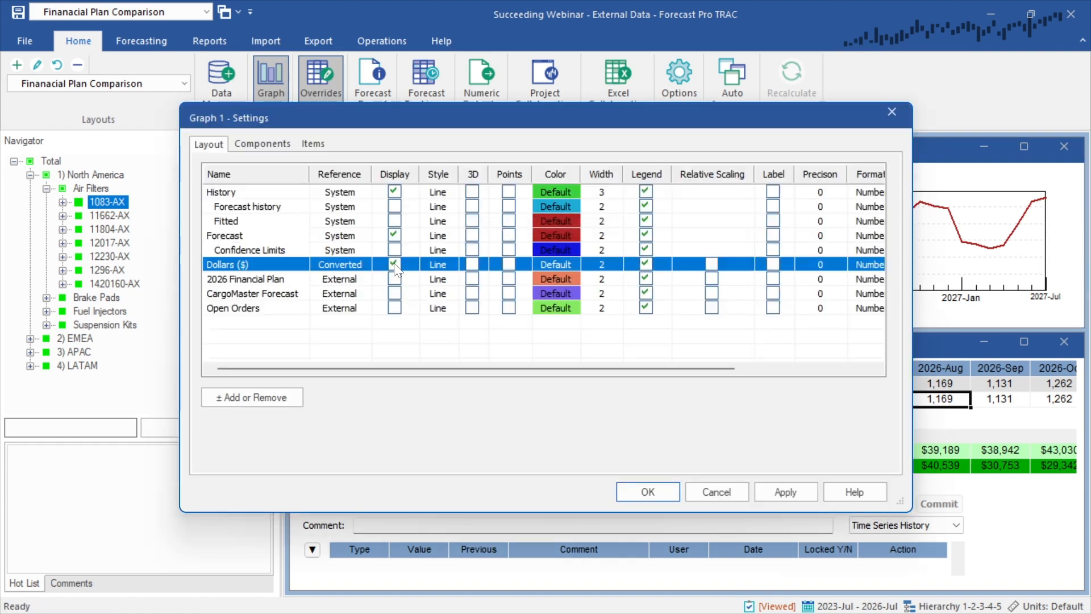
click(394, 279)
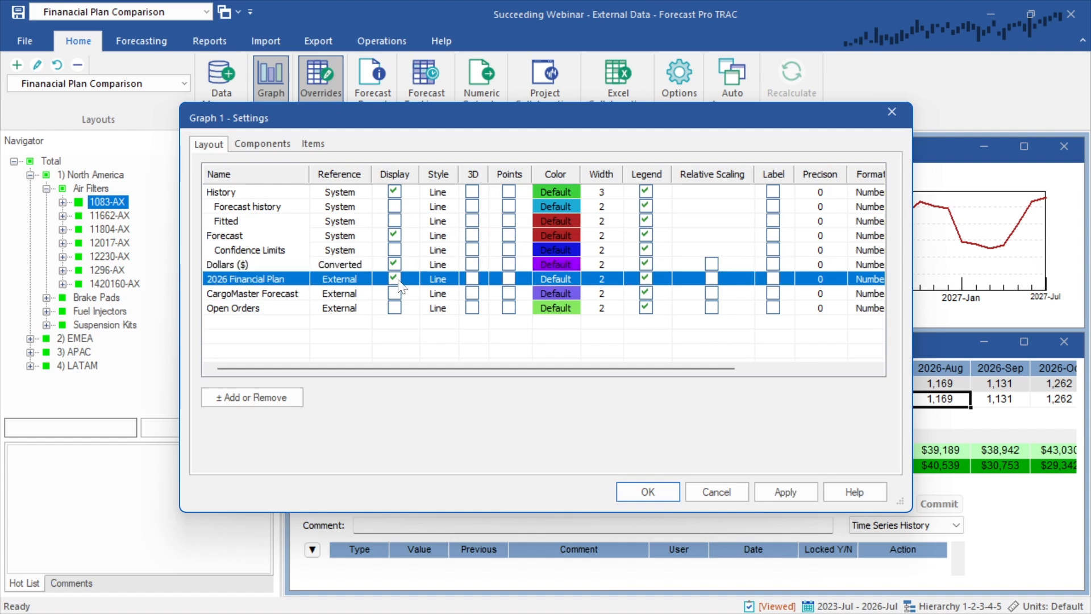
click(630, 489)
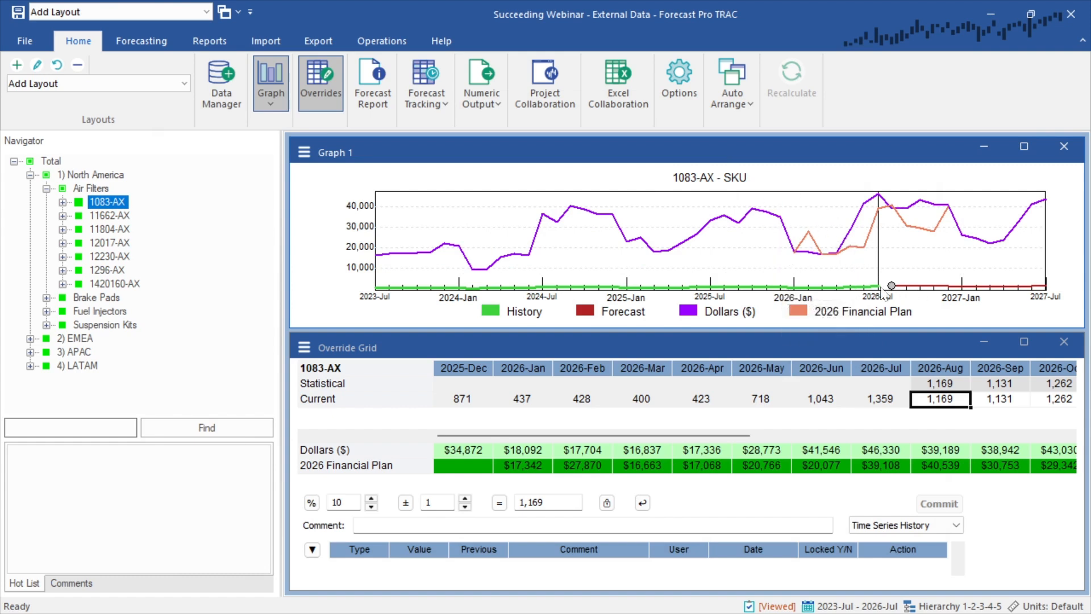
Hide the History and Forecasts series on the 1083-AX graph
right_click(595, 231)
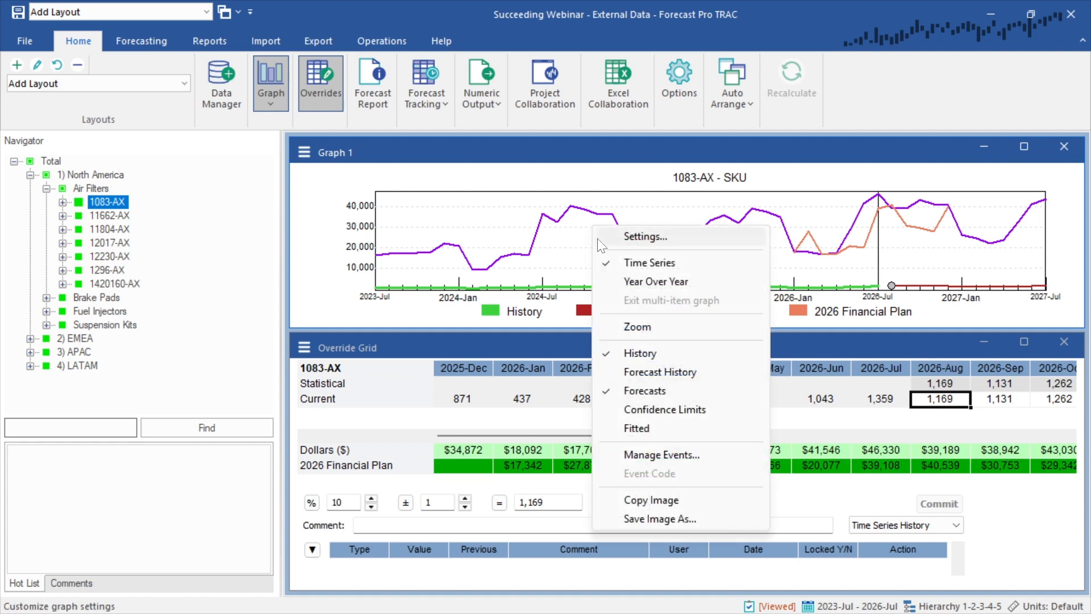
click(639, 352)
right_click(628, 260)
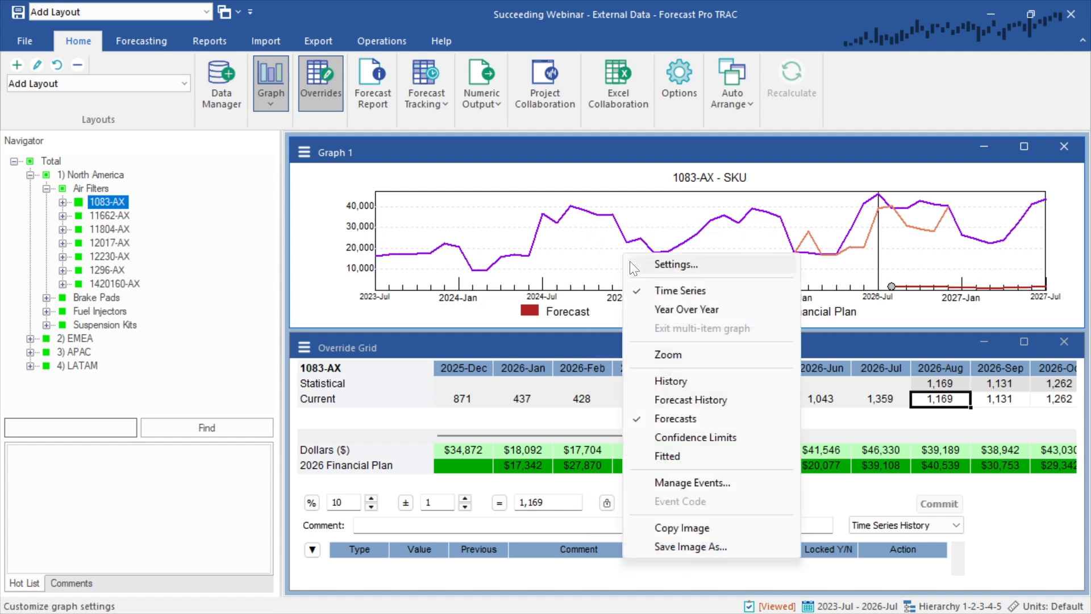
click(661, 418)
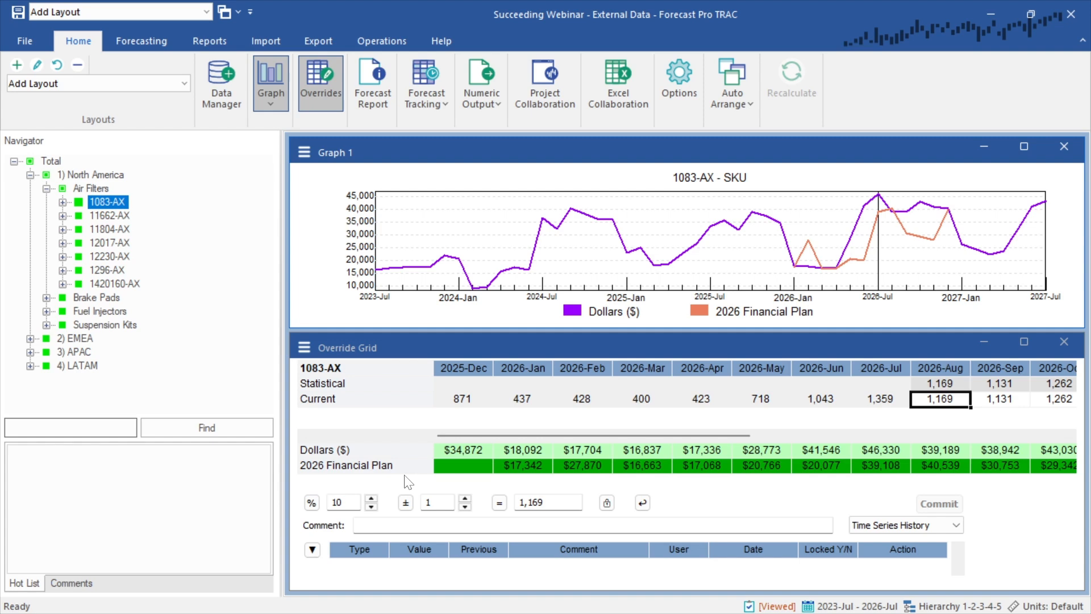
Add a calculated row named Dollar Comp with global scope to the override grid
right_click(388, 470)
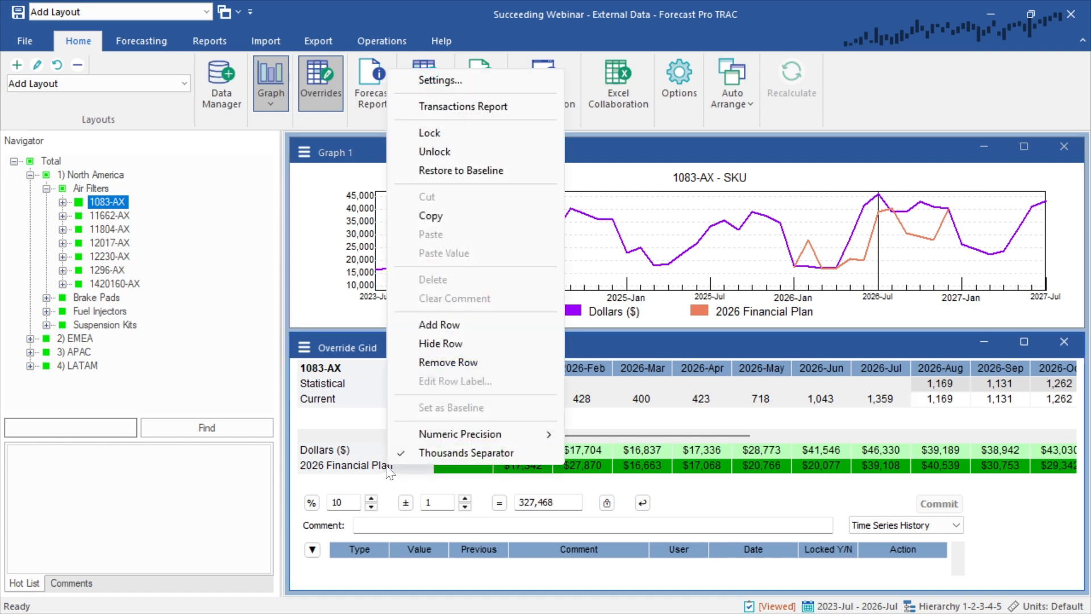
click(481, 324)
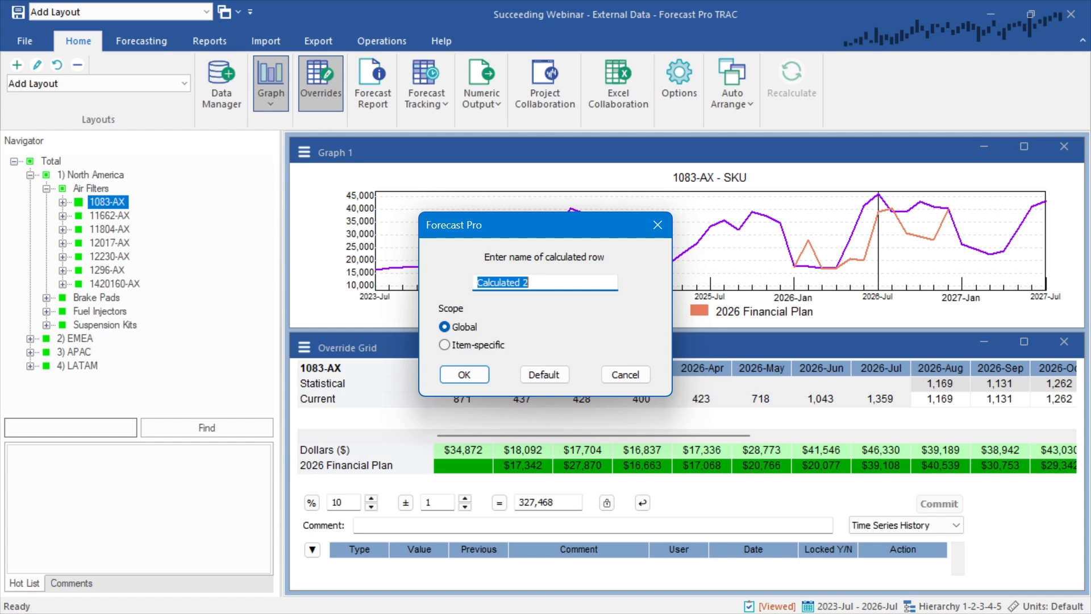
text(Dollar)
text(Comp)
click(475, 377)
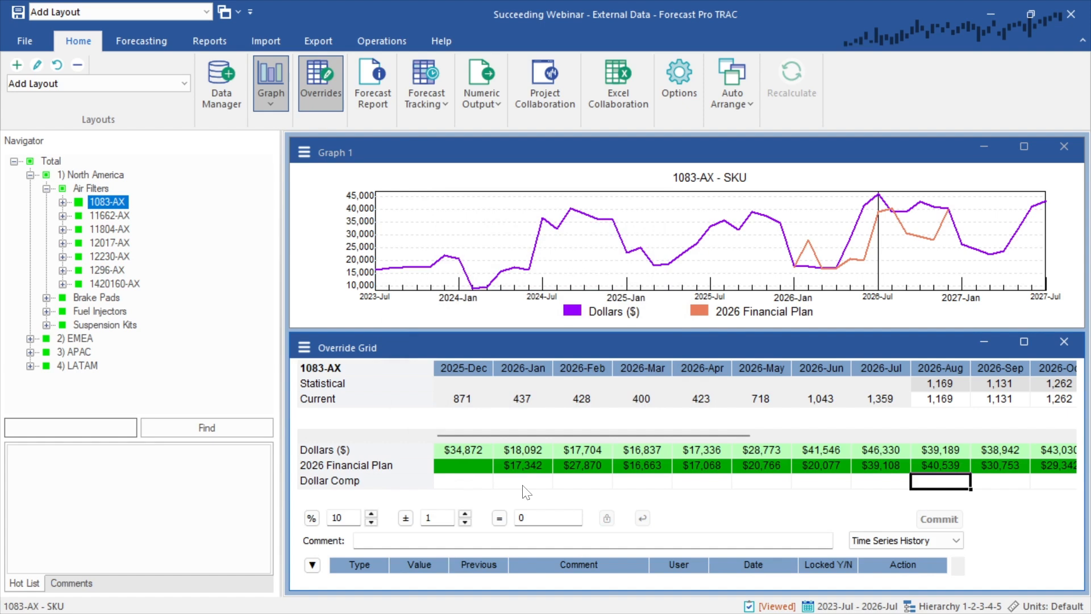
Widen the 2026-Jan column and enter a Dollar Comp formula there that subtracts 2026 Financial Plan from Dollars ($)
drag(560, 368, 641, 375)
click(579, 489)
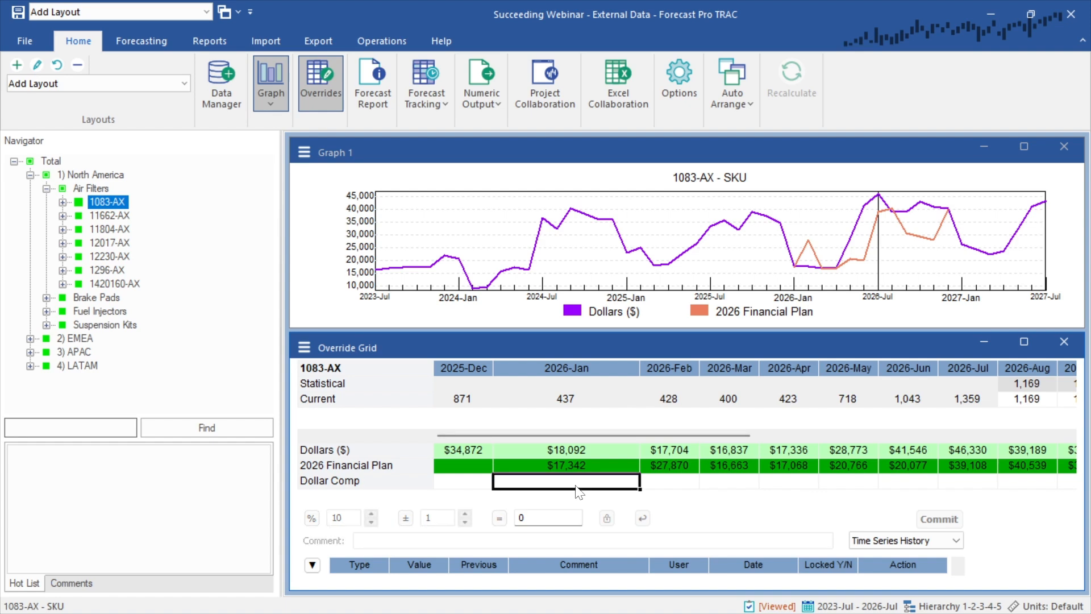
text(=)
click(596, 449)
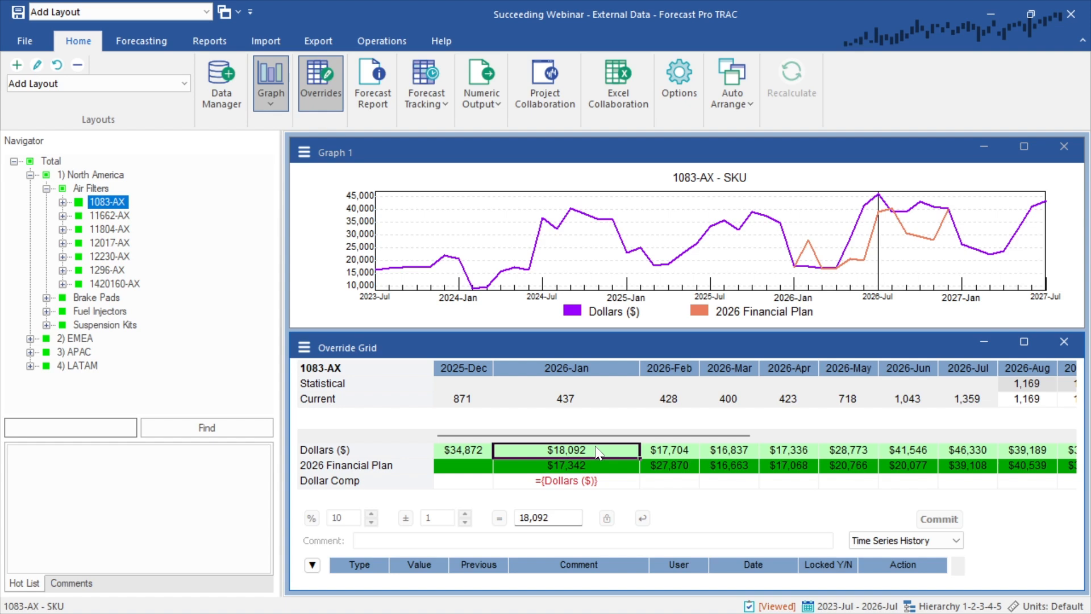
text(-)
click(587, 462)
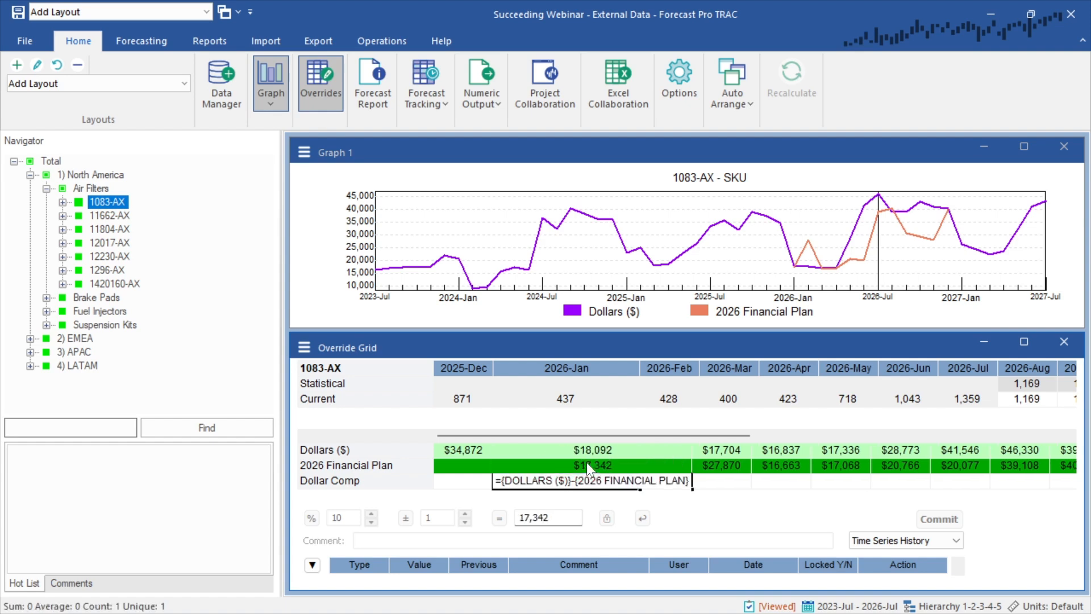
key(Return)
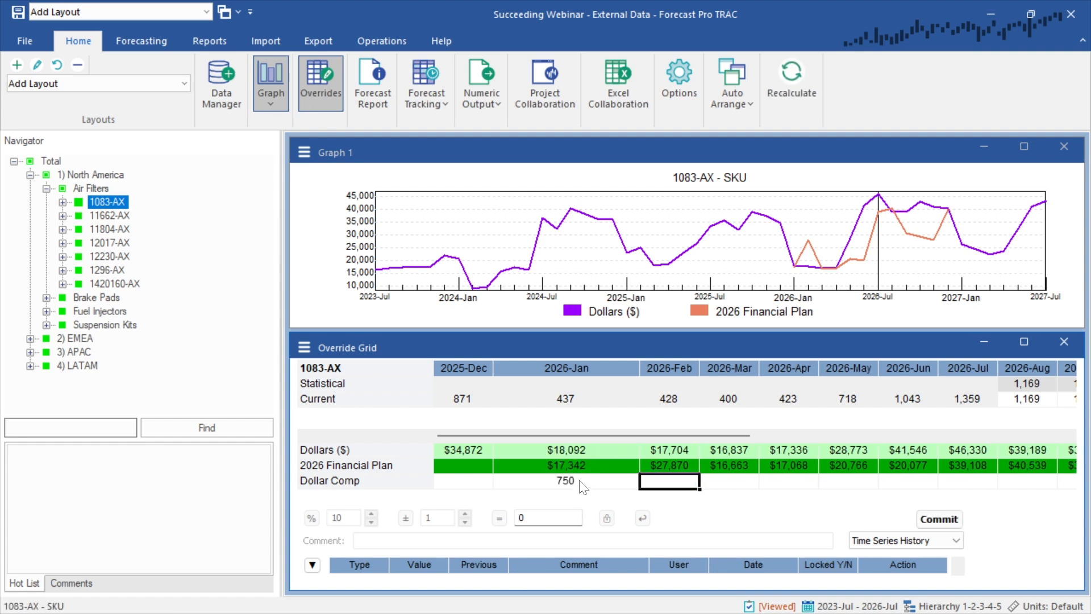
Copy the 2026-Jan Dollar Comp formula across the row through December 2026 and commit the changes
click(581, 484)
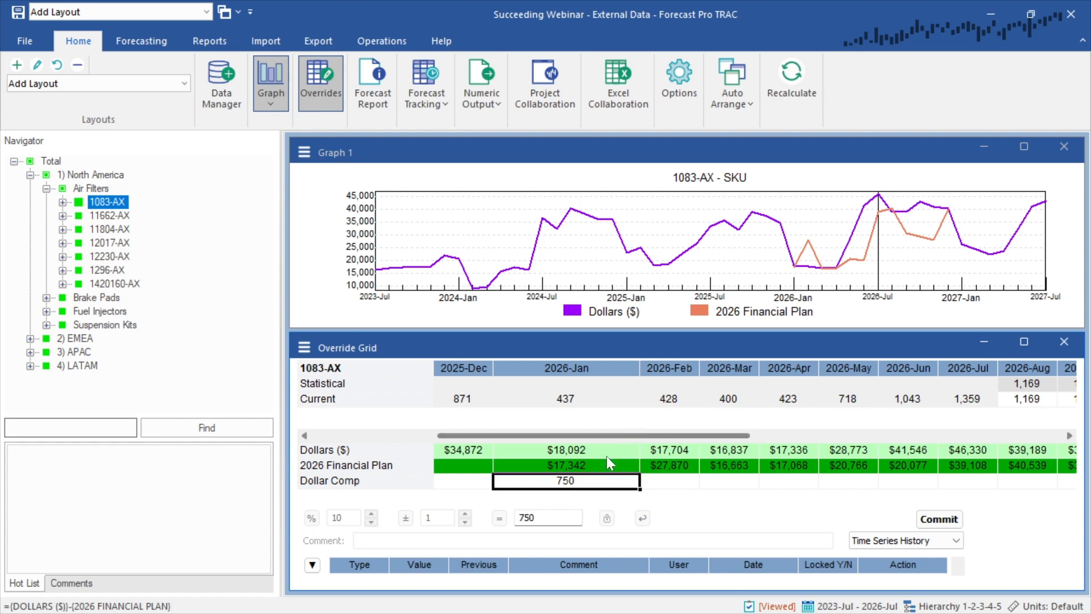
right_click(574, 482)
click(622, 232)
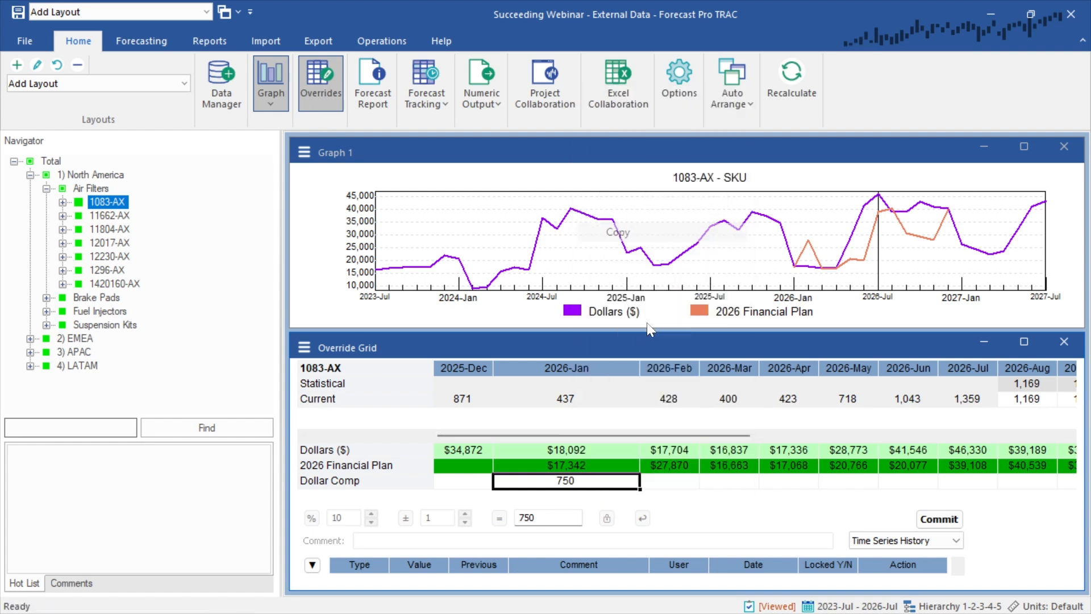
drag(604, 483, 1082, 485)
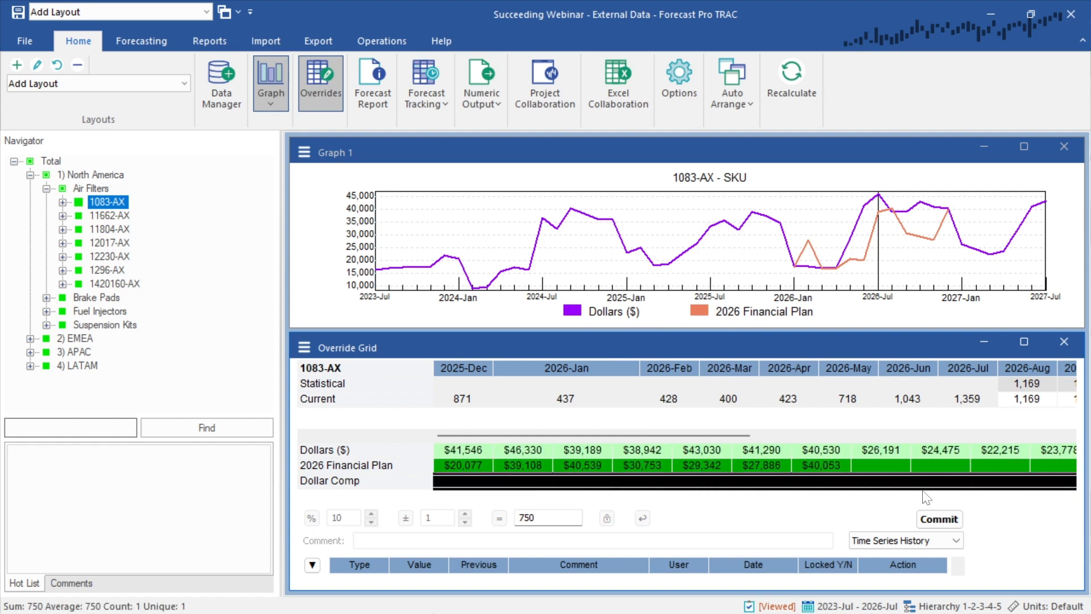
drag(927, 498, 836, 485)
key(ctrl+v)
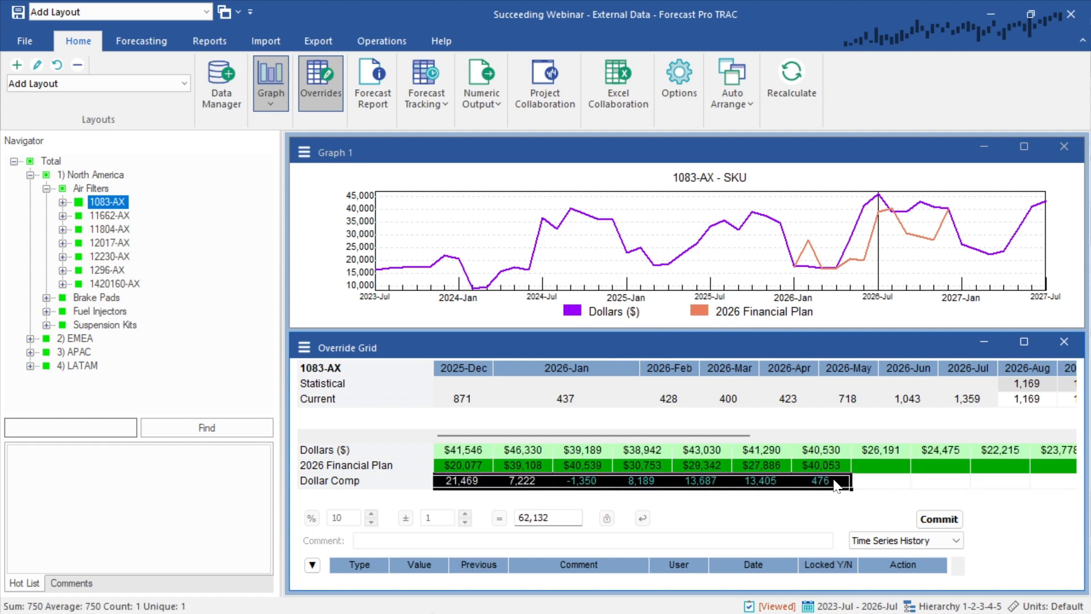
click(939, 519)
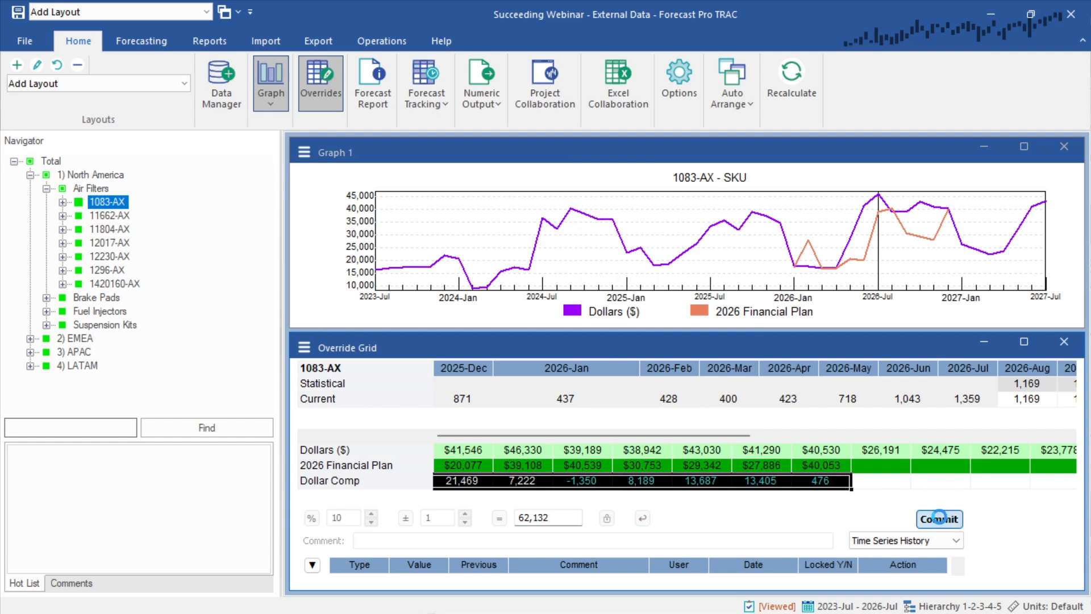
Review the Dollar Comp values for SKUs 1083-AX, 11662-AX and 11804-AX, ending back on 1083-AX
mouse_move(728, 431)
mouse_down()
mouse_move(689, 435)
mouse_move(848, 434)
mouse_move(711, 431)
mouse_up()
click(543, 483)
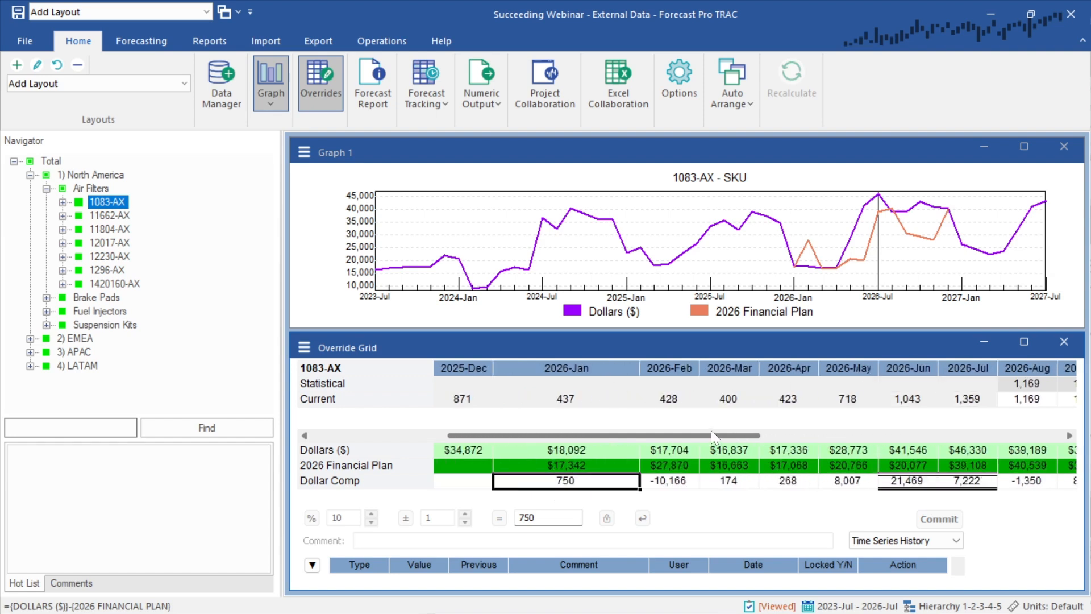
click(110, 217)
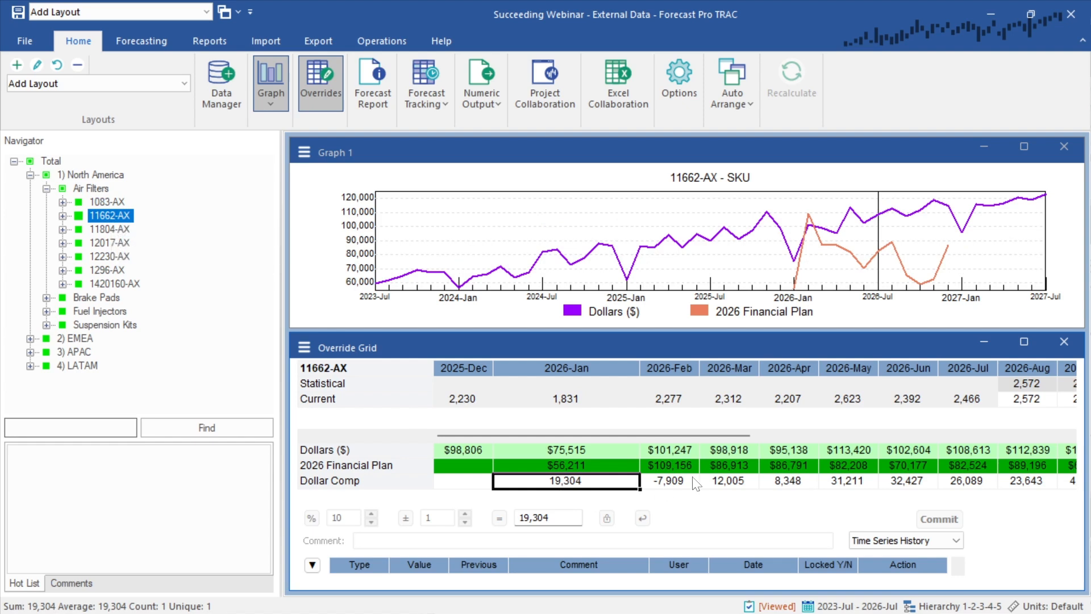
click(121, 230)
click(105, 200)
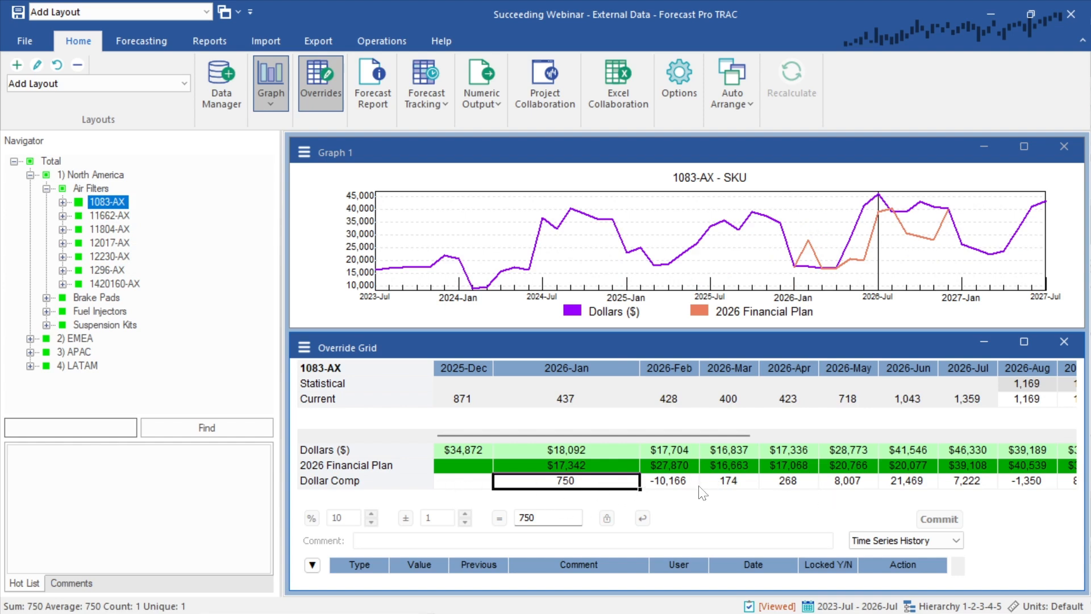
Format the Dollar Comp row with red negatives and the Currency format, keeping the Default currency symbol
right_click(545, 484)
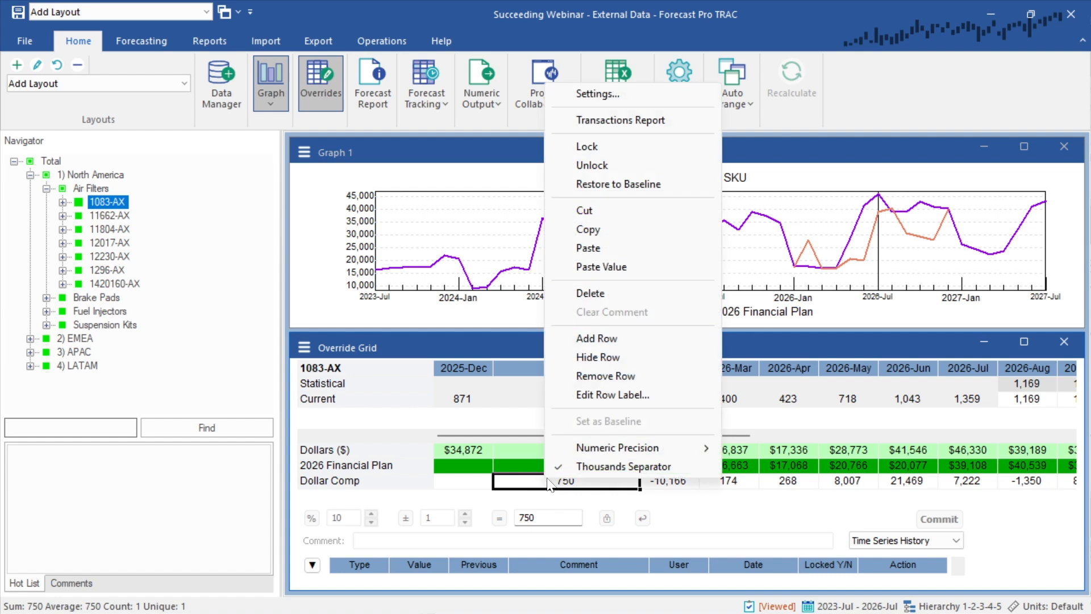
click(597, 94)
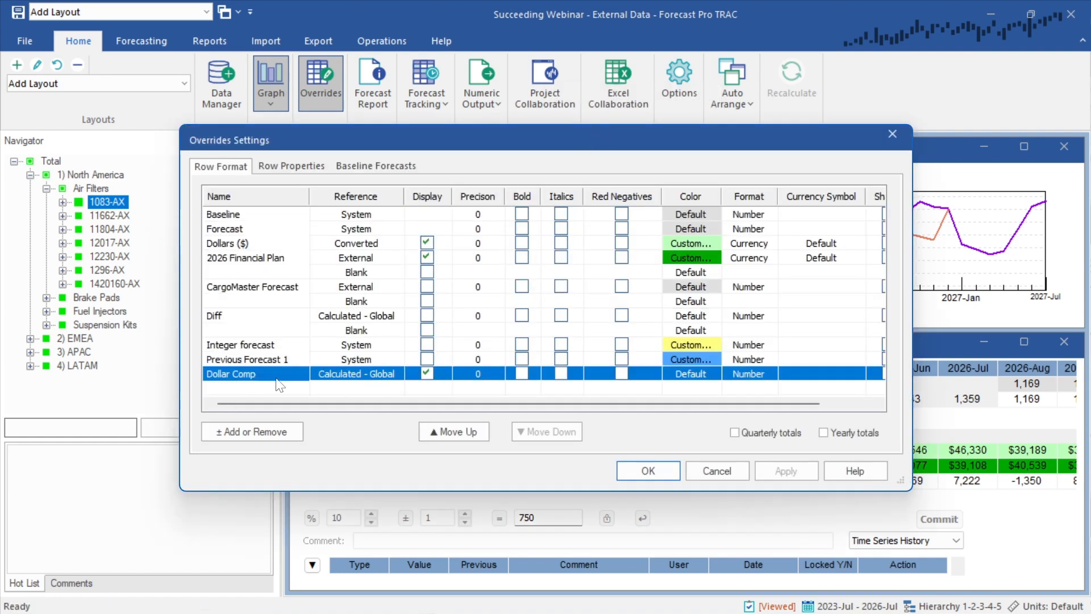
click(622, 374)
click(748, 373)
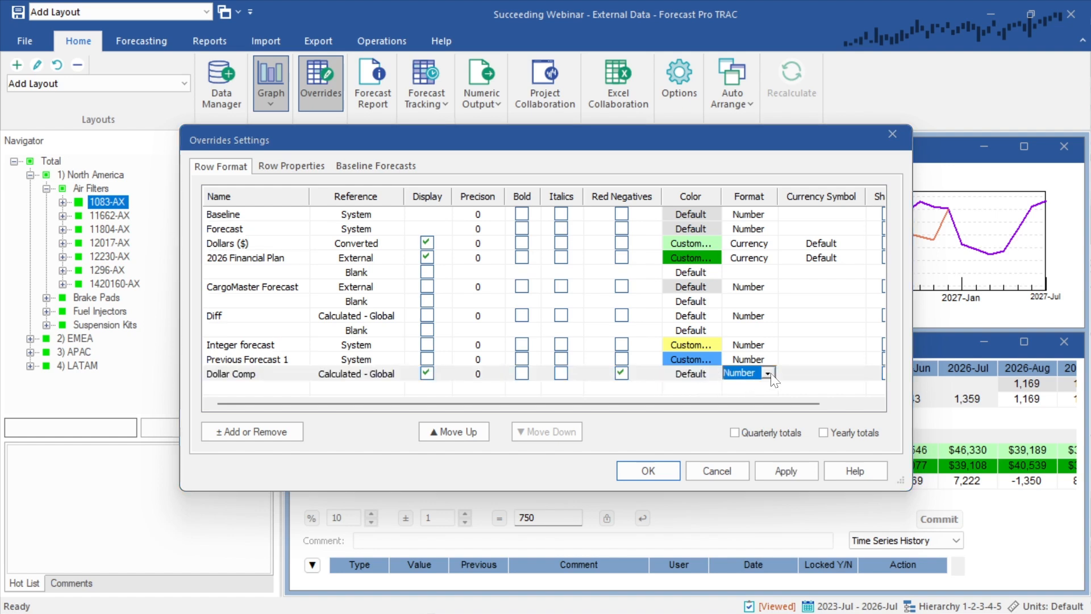
click(769, 373)
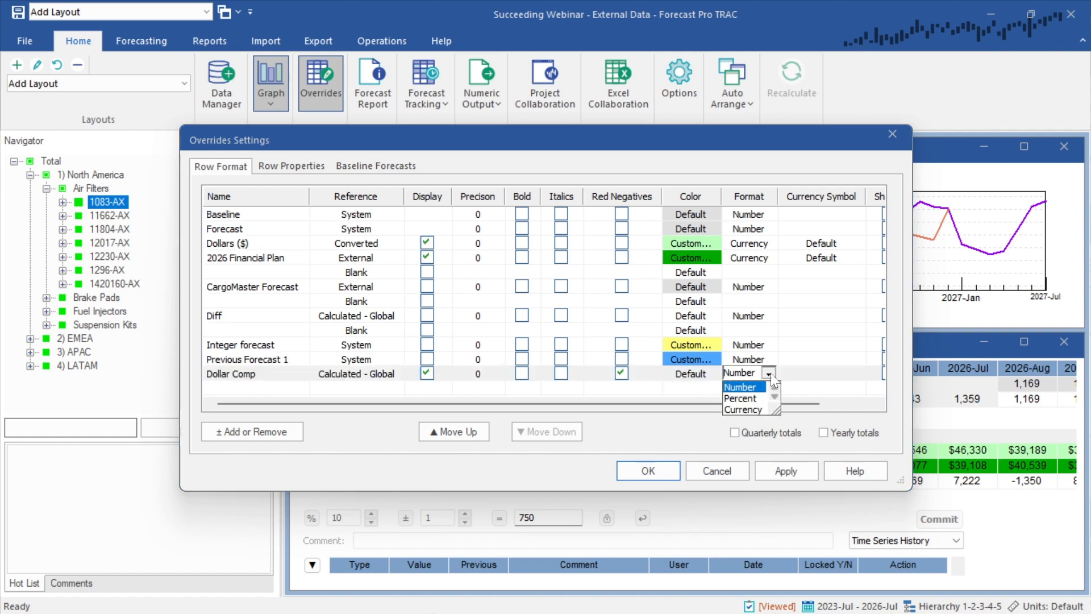
click(761, 408)
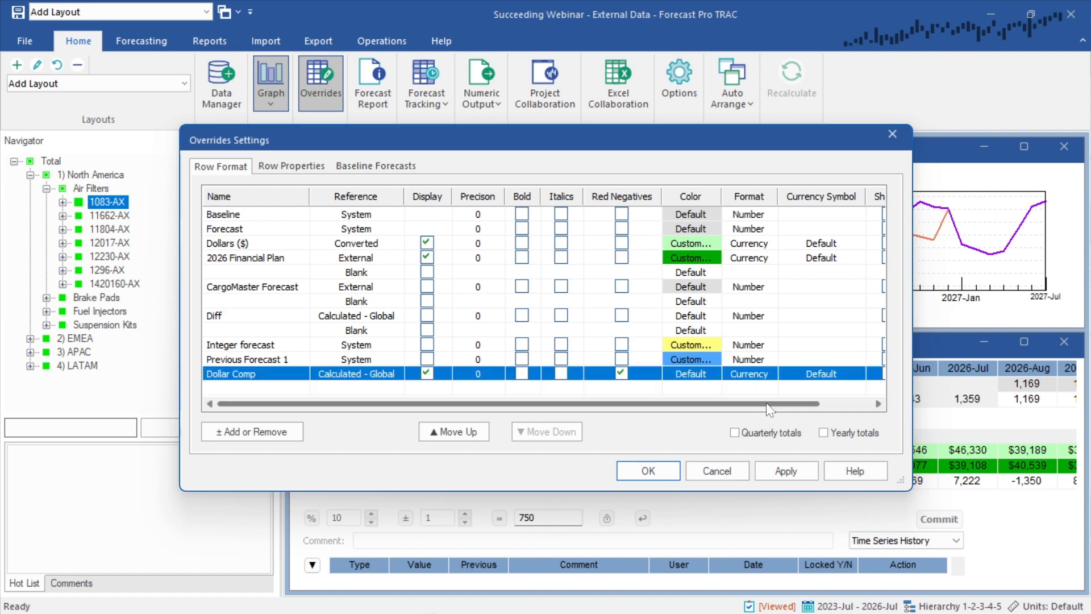
click(835, 375)
click(857, 373)
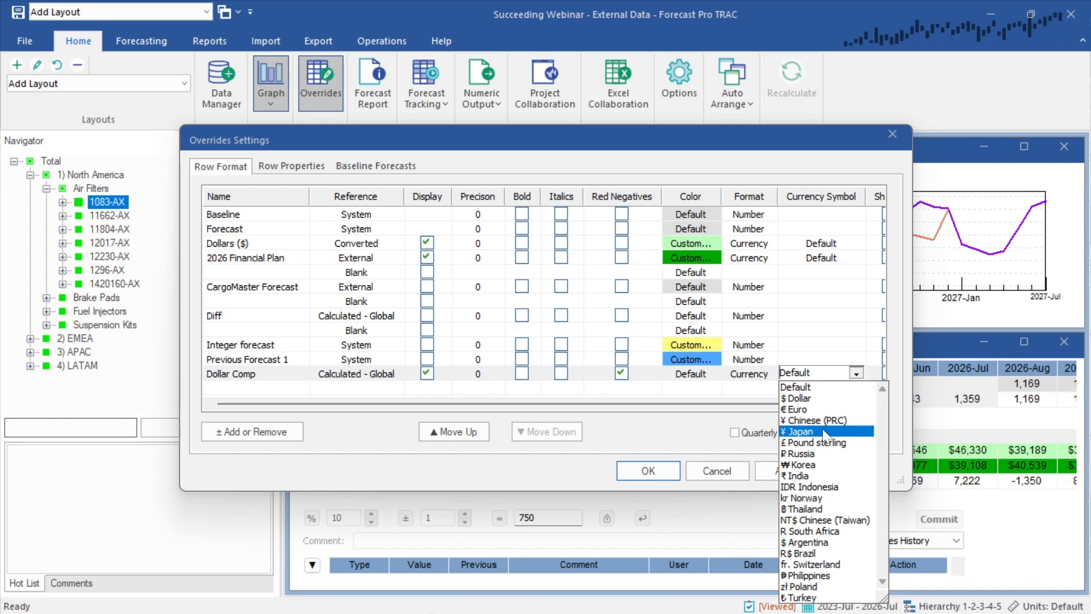
click(687, 411)
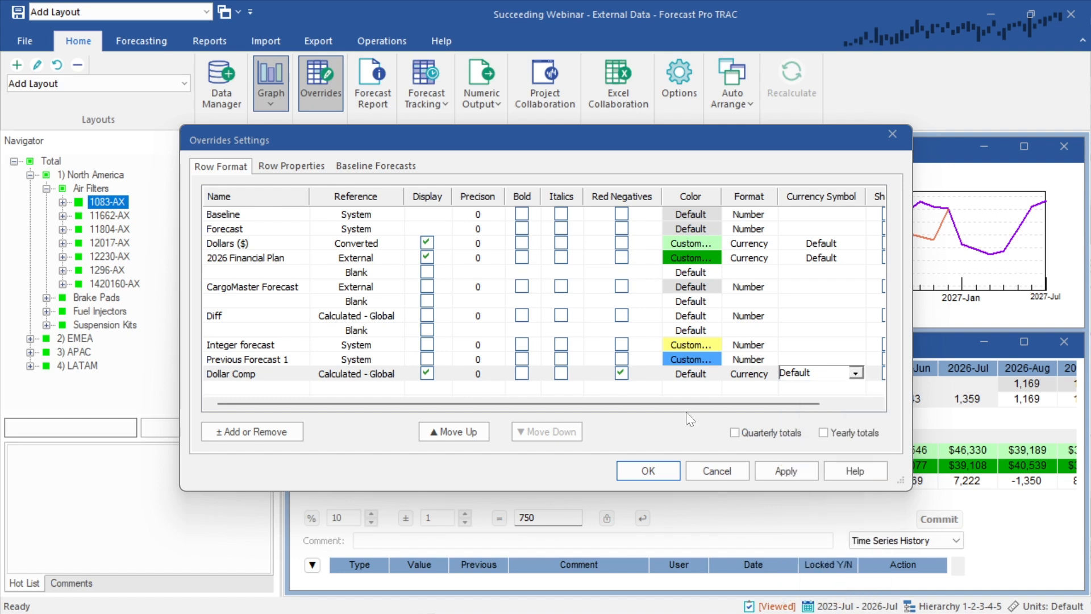
click(661, 466)
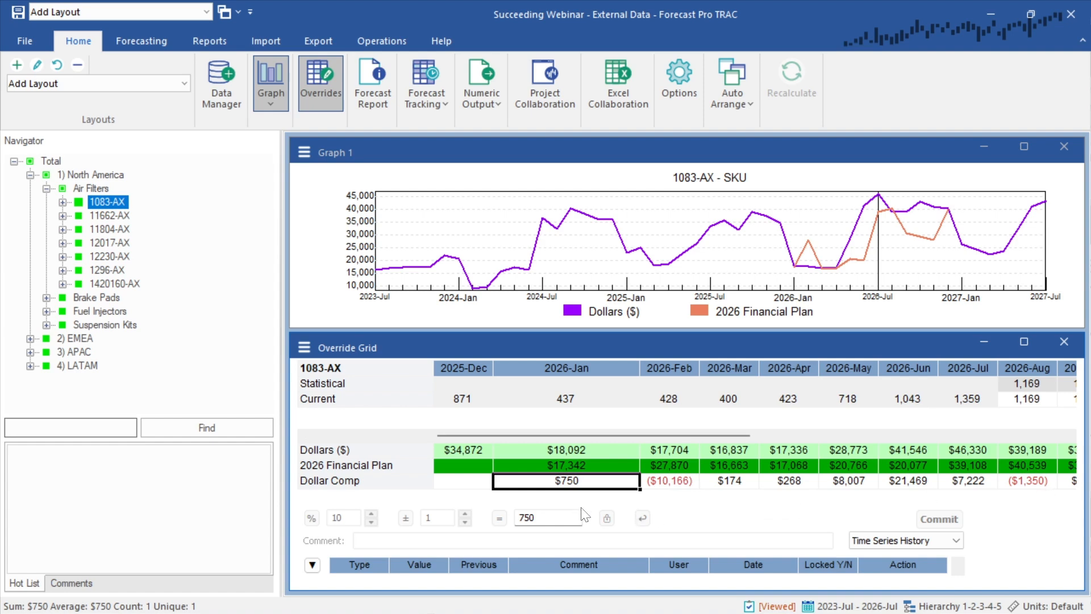
Override the 2026-Aug Dollars ($) value for 1083-AX with 40539 to match the 2026 Financial Plan
drag(629, 438, 745, 433)
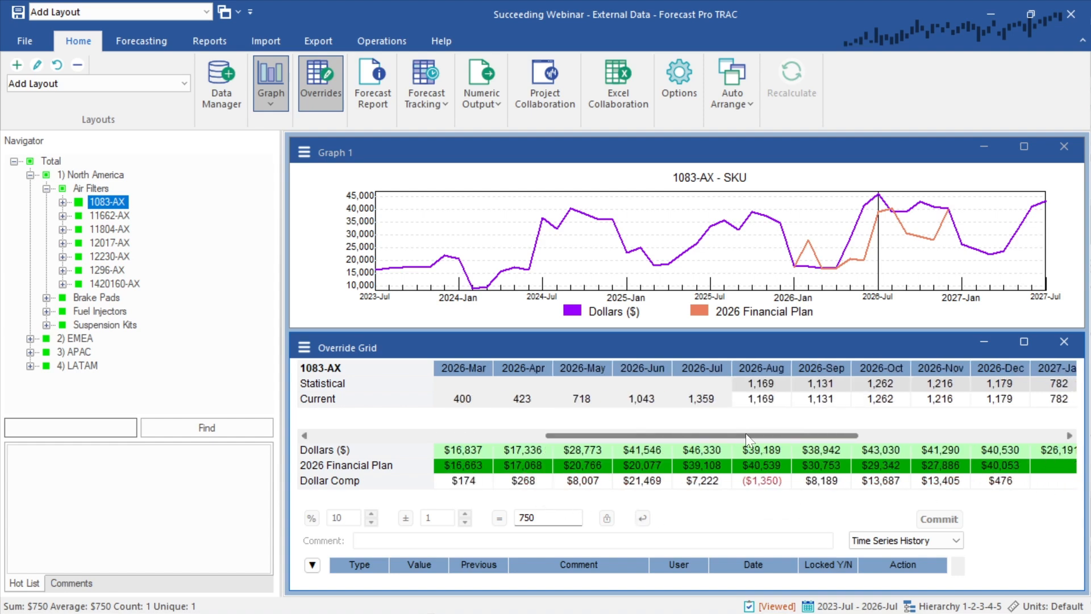
click(762, 480)
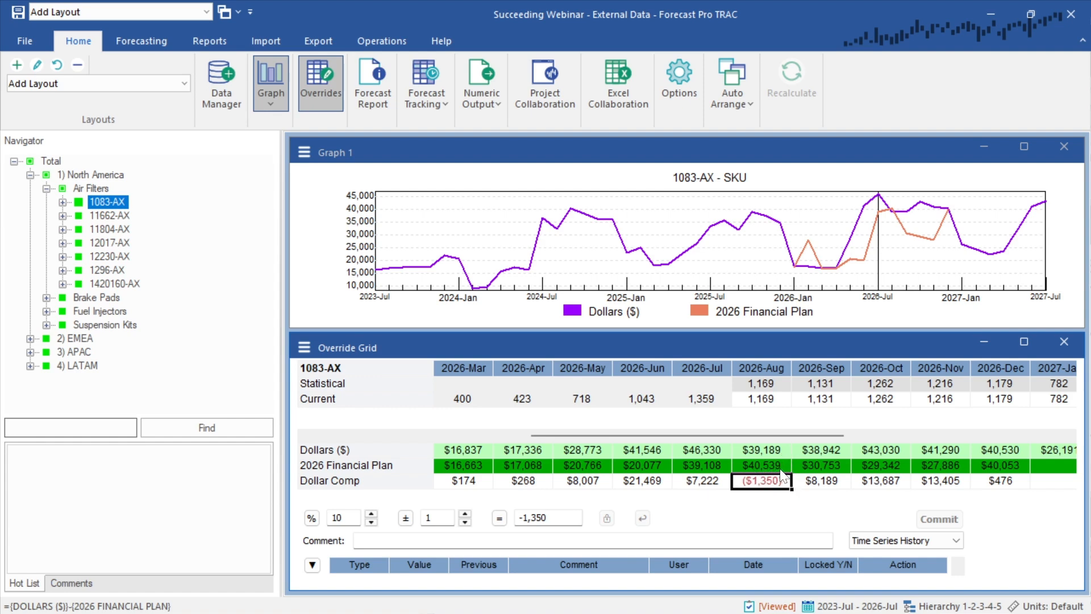
click(782, 450)
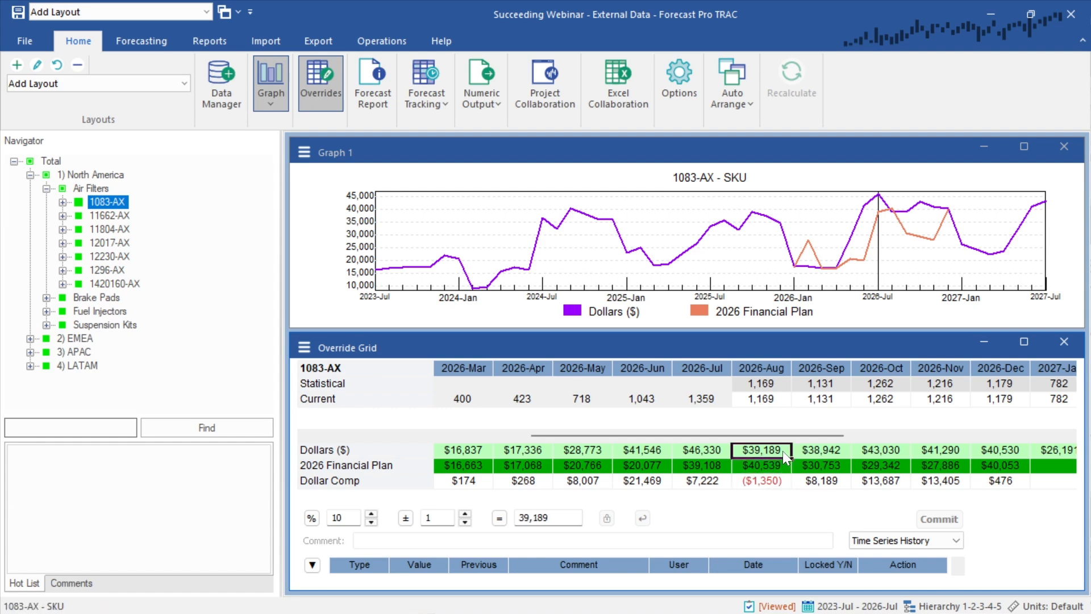
drag(557, 518, 516, 518)
text(40539)
click(500, 518)
Add the comment "match financial plan" to the 2026-Aug override in the Current row and commit it
click(773, 399)
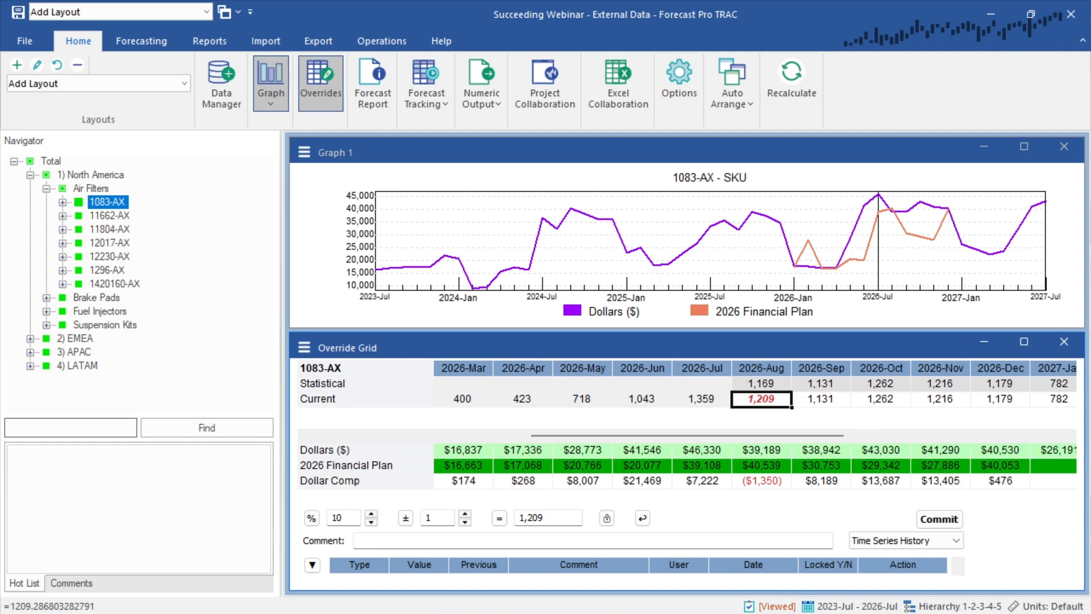
text(match financial pl)
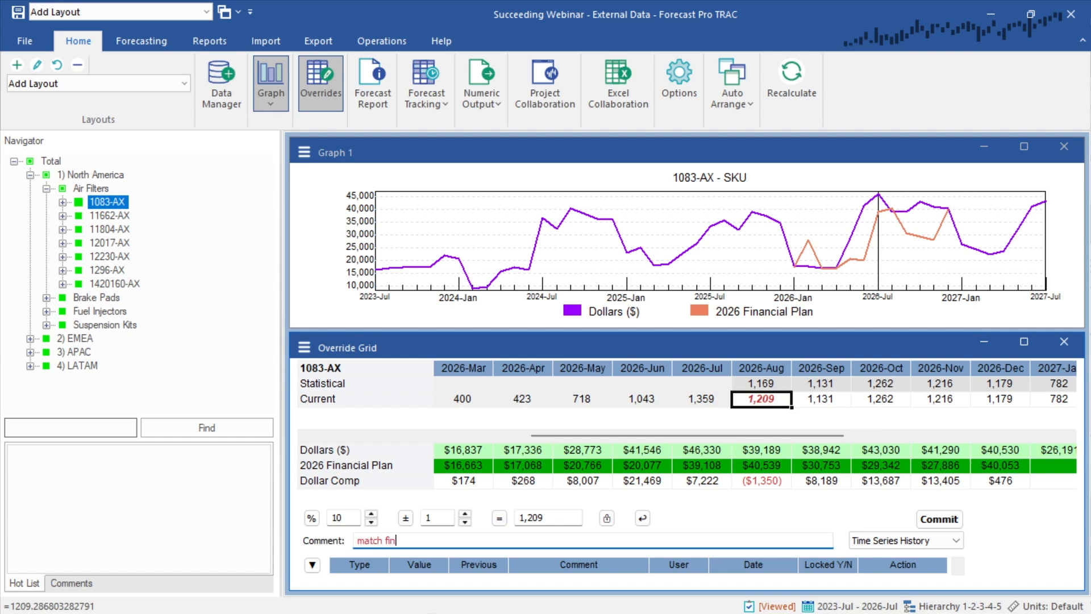
text(an)
click(939, 519)
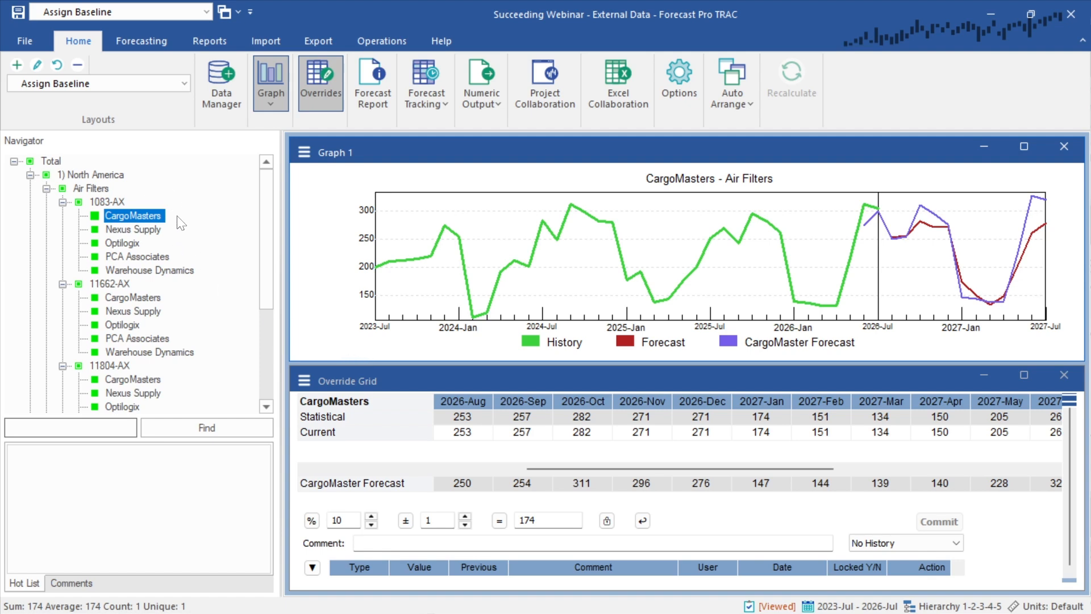
Check the CargoMaster Forecast row for the other customers under 1083-AX, from Nexus Supply to Warehouse Dynamics, and return to CargoMasters
ctrl+click(142, 229)
click(142, 229)
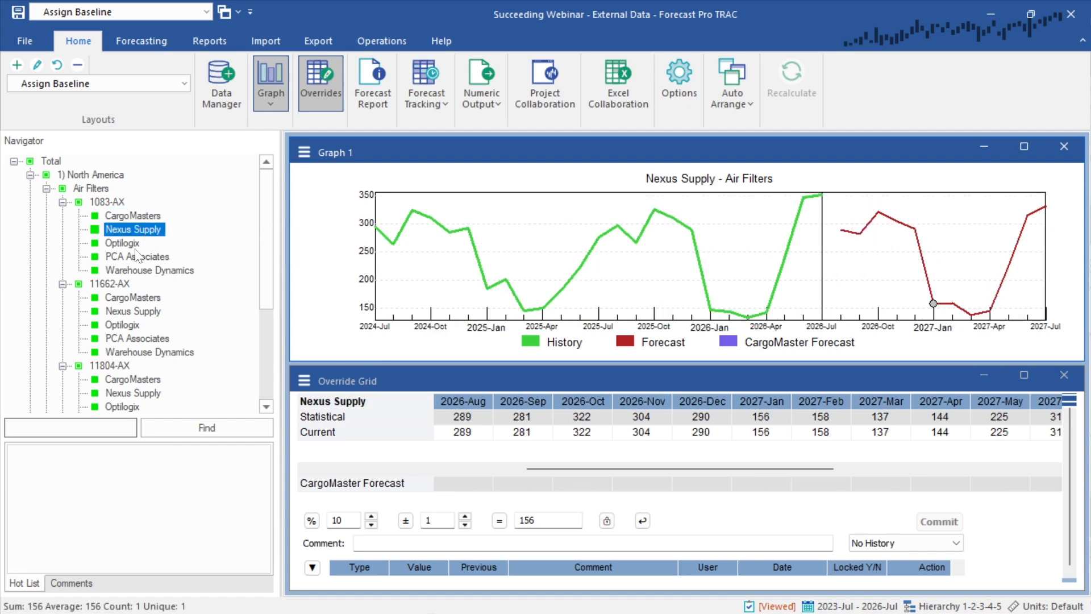
click(131, 243)
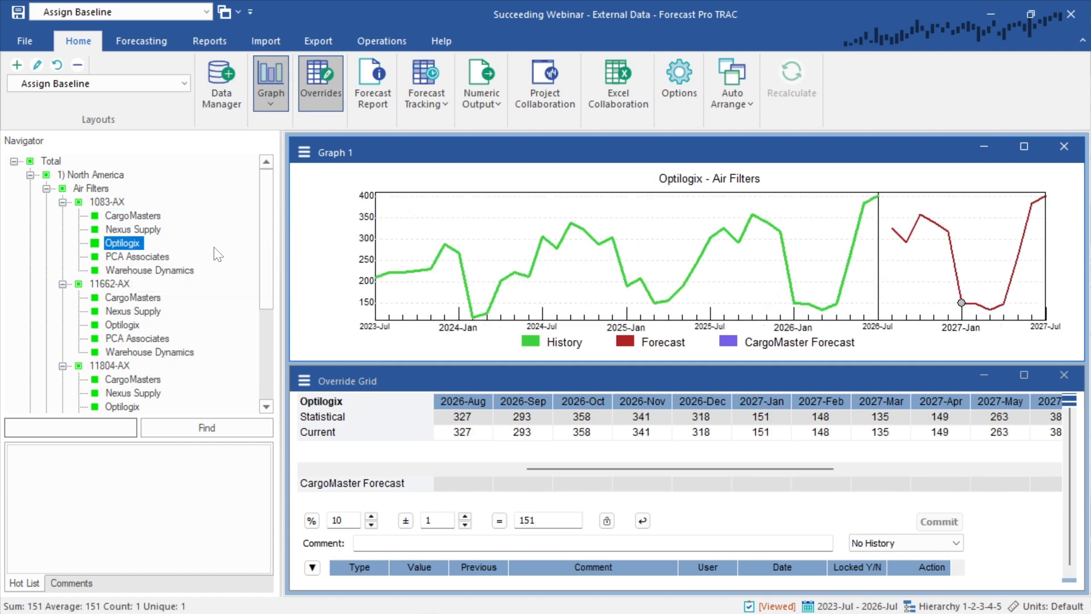
click(159, 256)
click(186, 271)
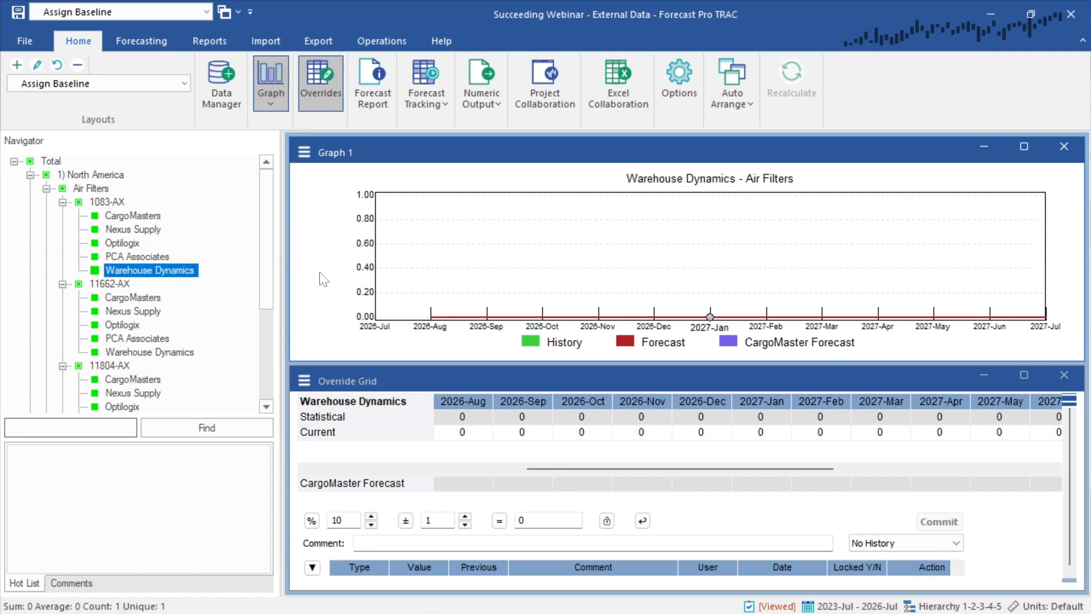
click(136, 219)
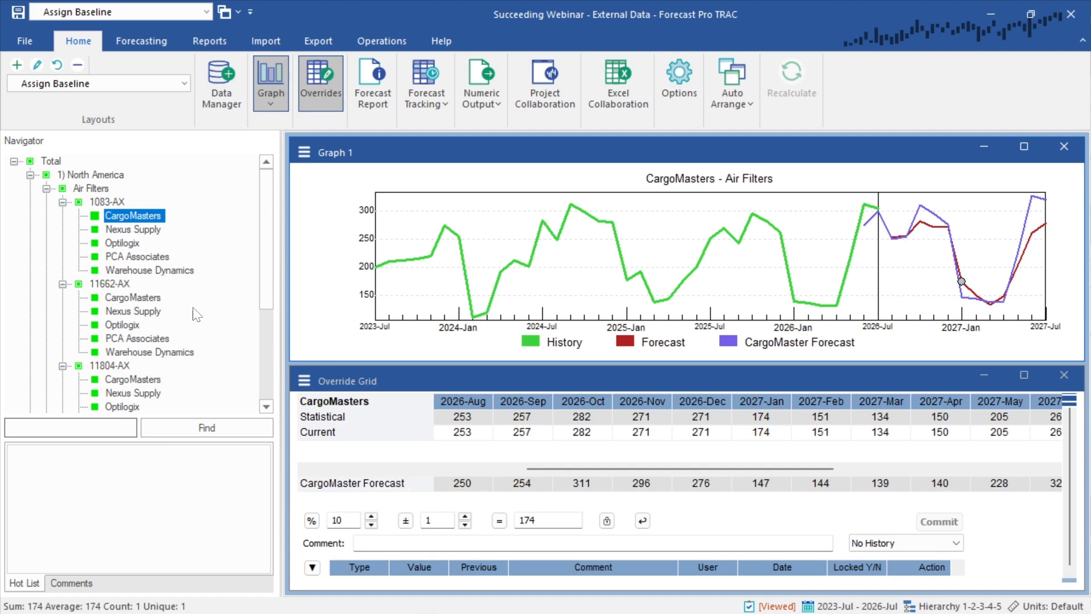
Compare the external forecast for Nexus Supply under 1083-AX and CargoMasters under 11662-AX and 11804-AX, ending on CargoMasters under 1083-AX
click(149, 230)
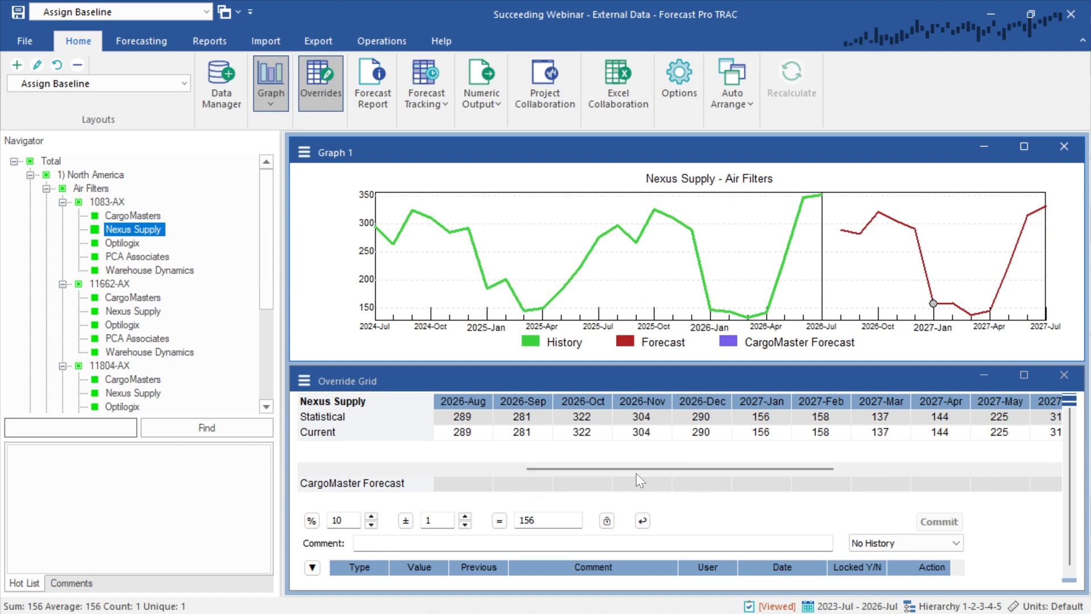
ctrl+click(149, 297)
click(149, 298)
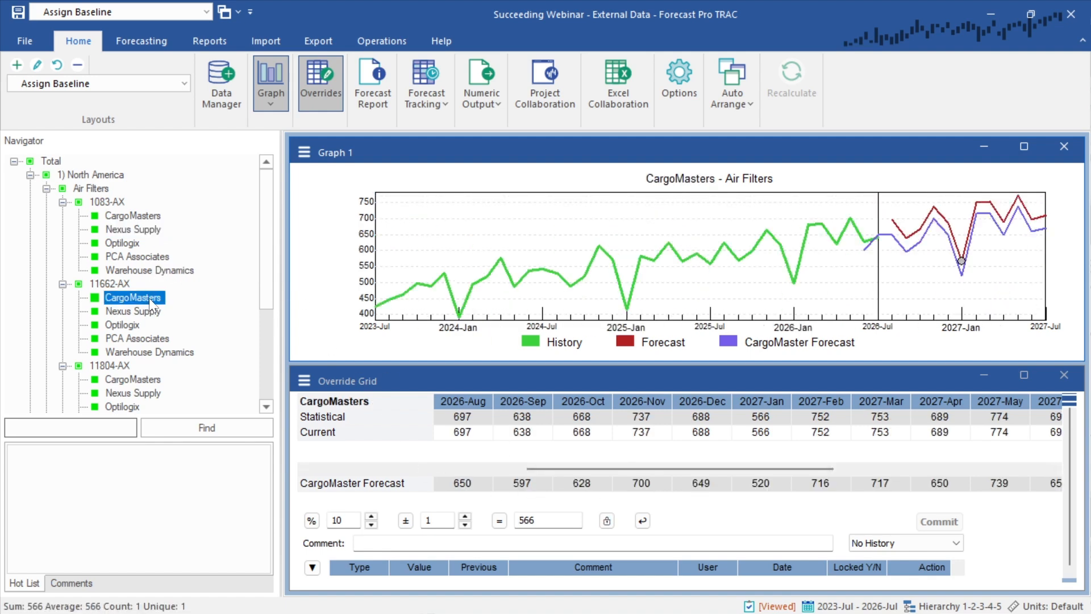
click(142, 379)
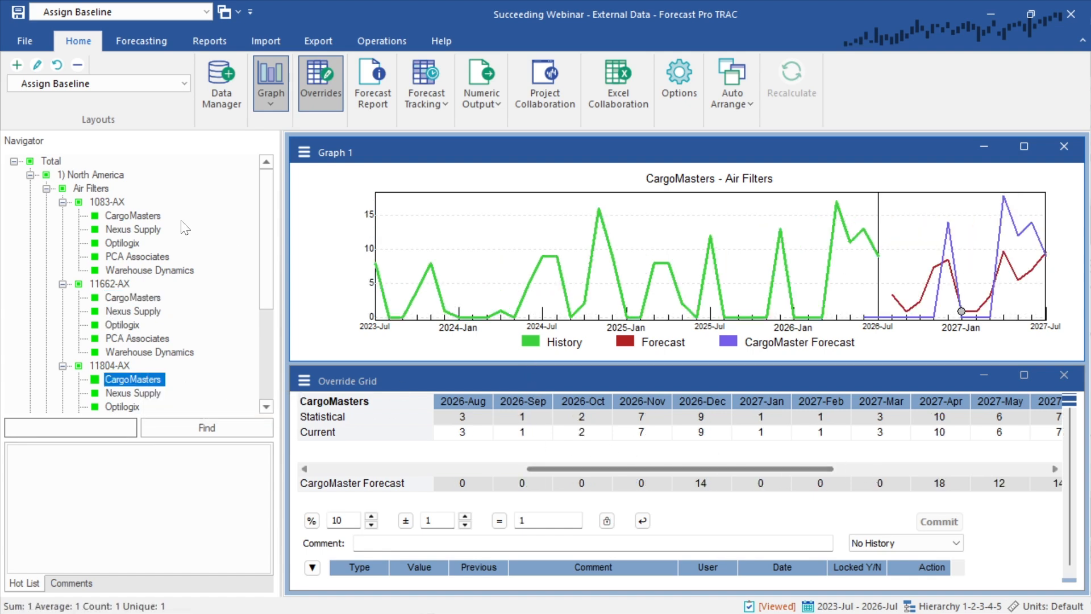
click(145, 216)
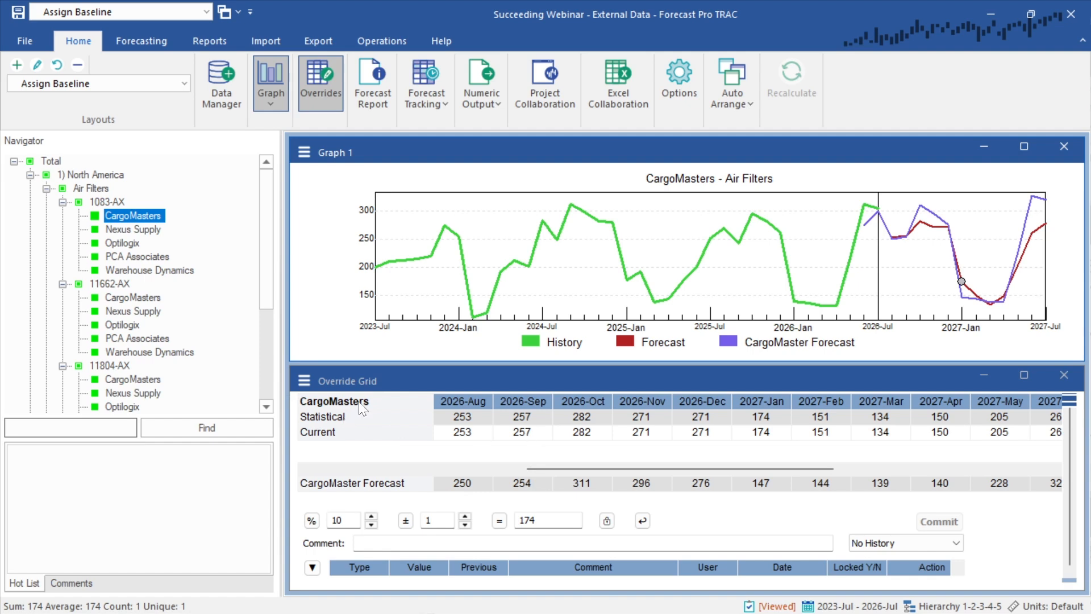
In the override grid's baseline forecast settings, filter the items by "cargomaster" and assign CargoMaster Forecast as baseline for all of them
click(304, 380)
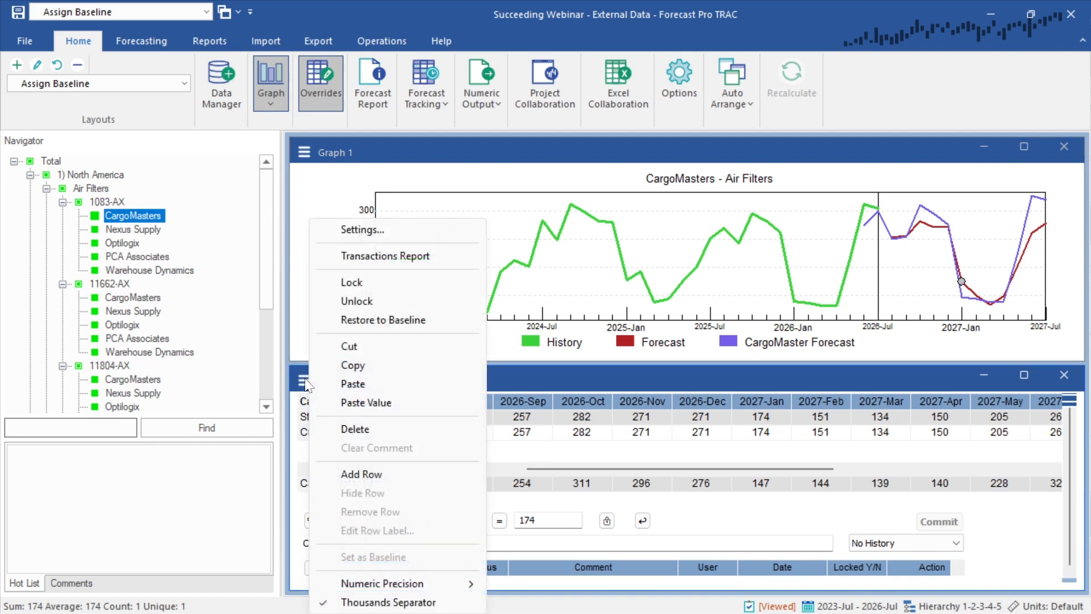
click(378, 231)
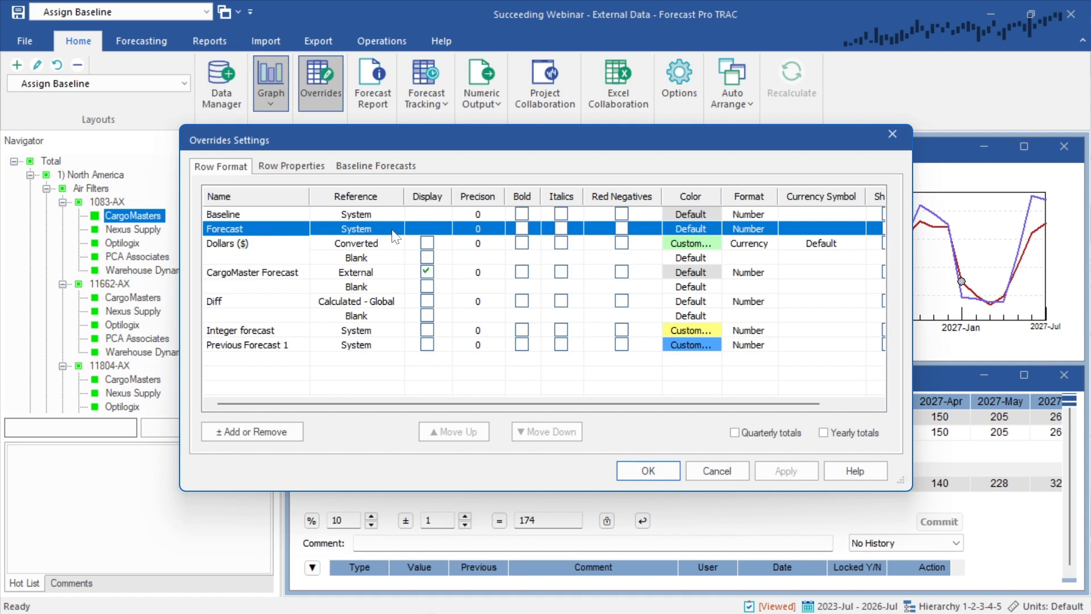
click(385, 166)
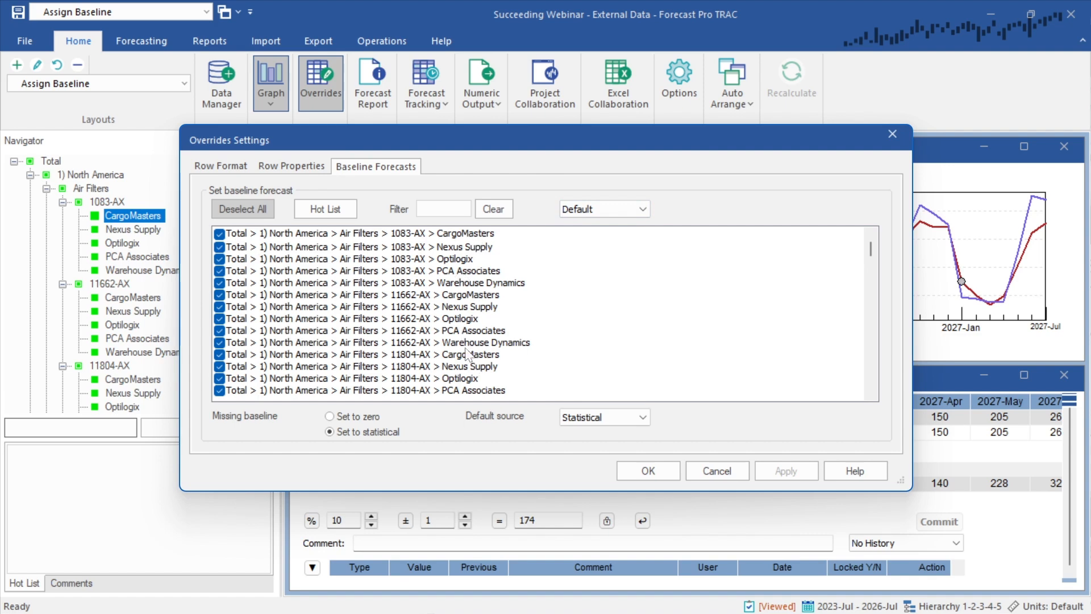
click(444, 209)
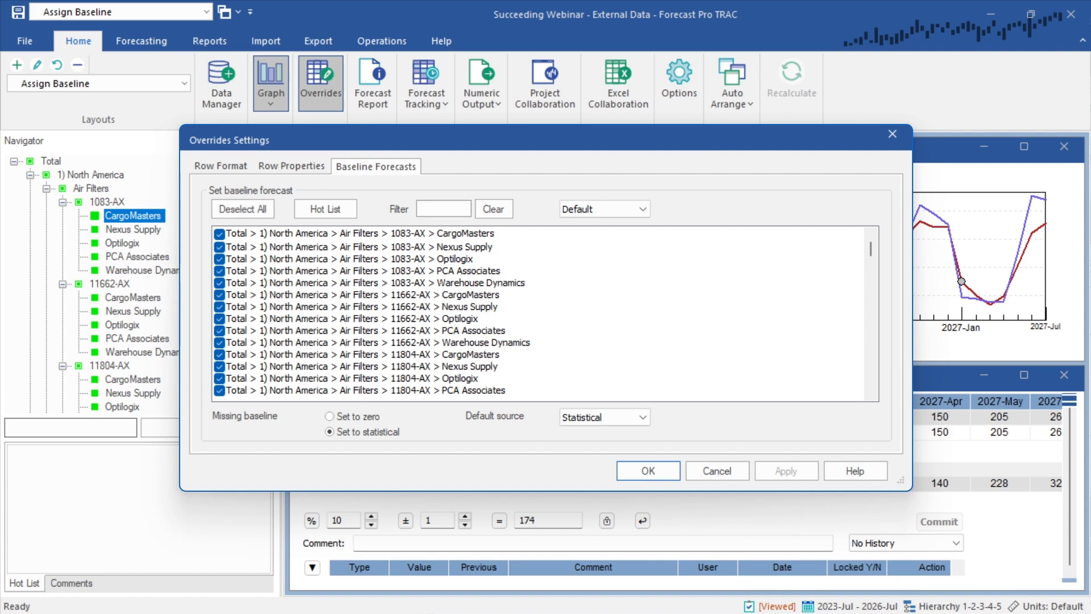
text(cargomaster)
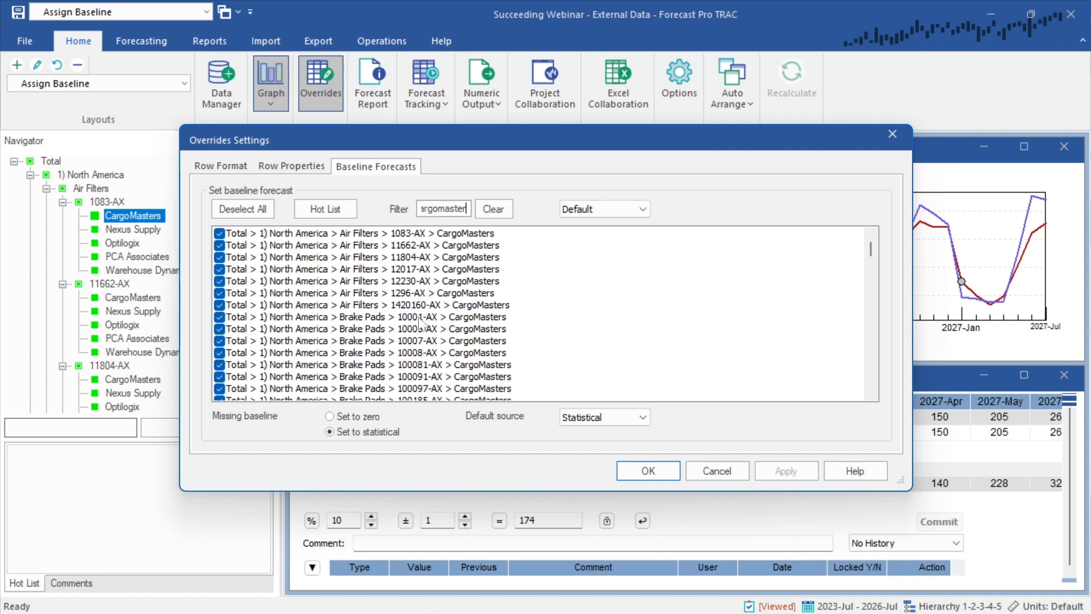
click(640, 210)
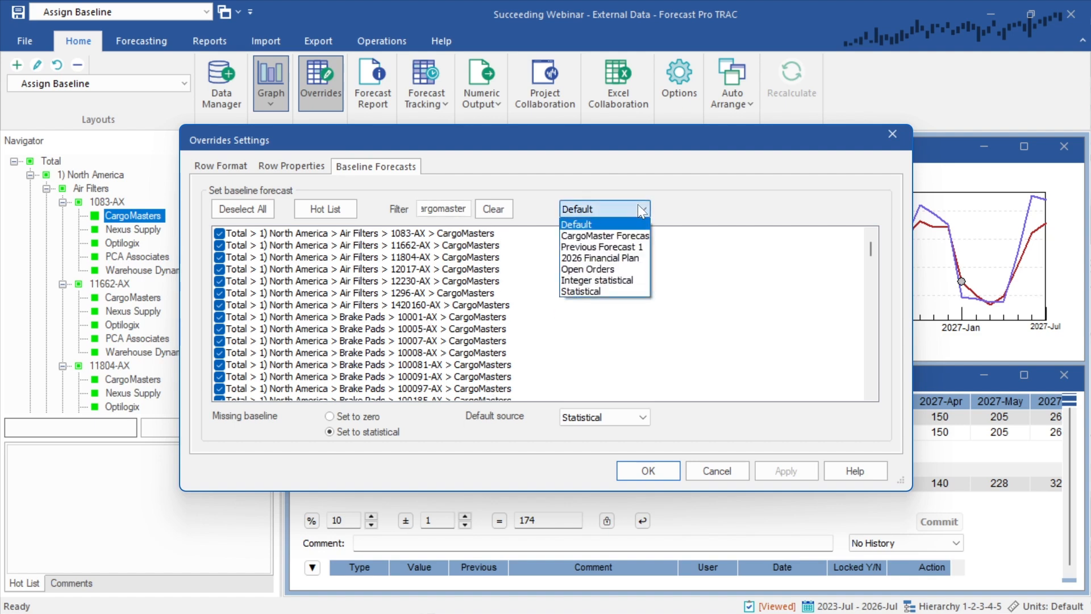
click(640, 236)
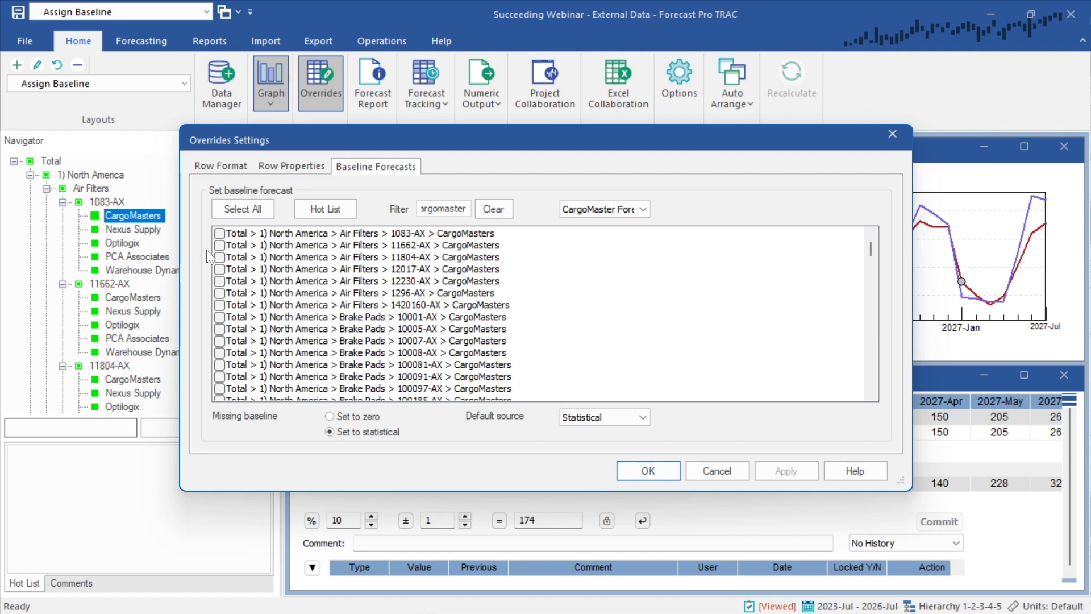
click(261, 209)
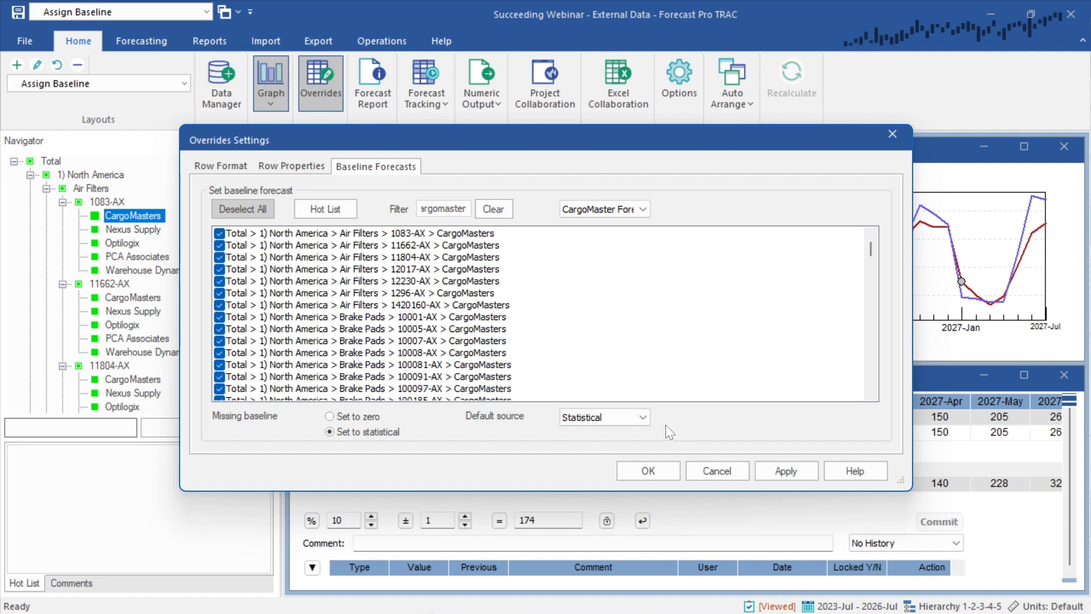
Set the default baseline source to CargoMaster Forecast, leave missing baselines set to statistical, and accept the override settings
click(642, 418)
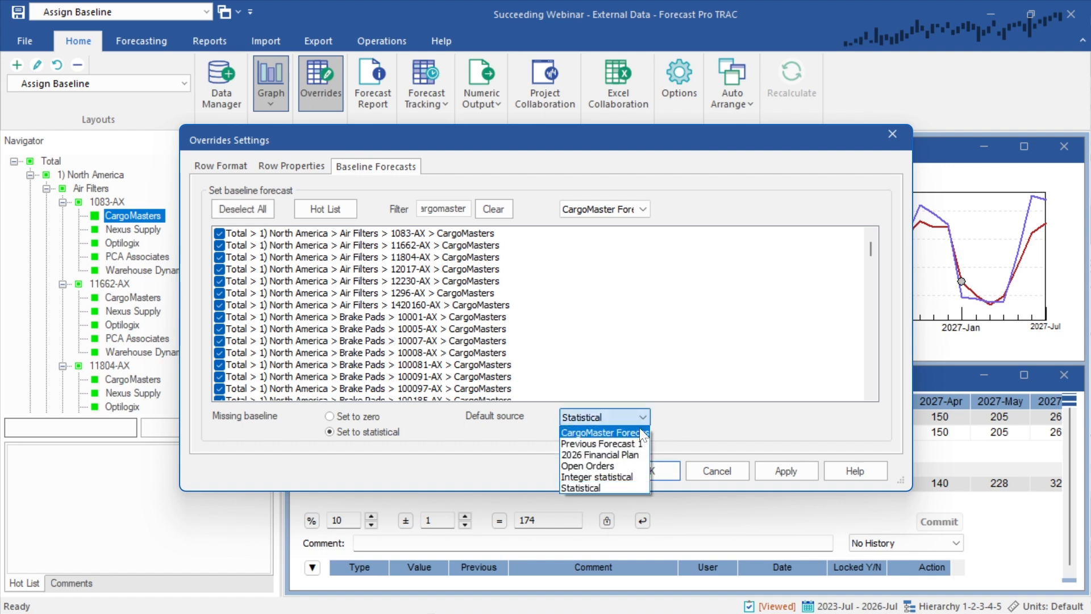
click(640, 429)
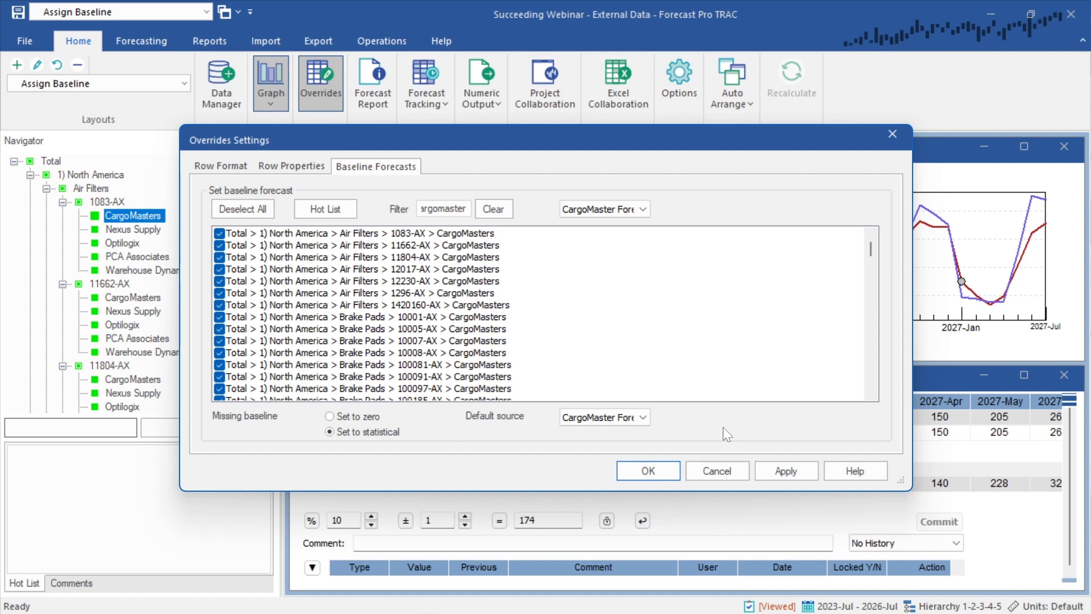
click(667, 465)
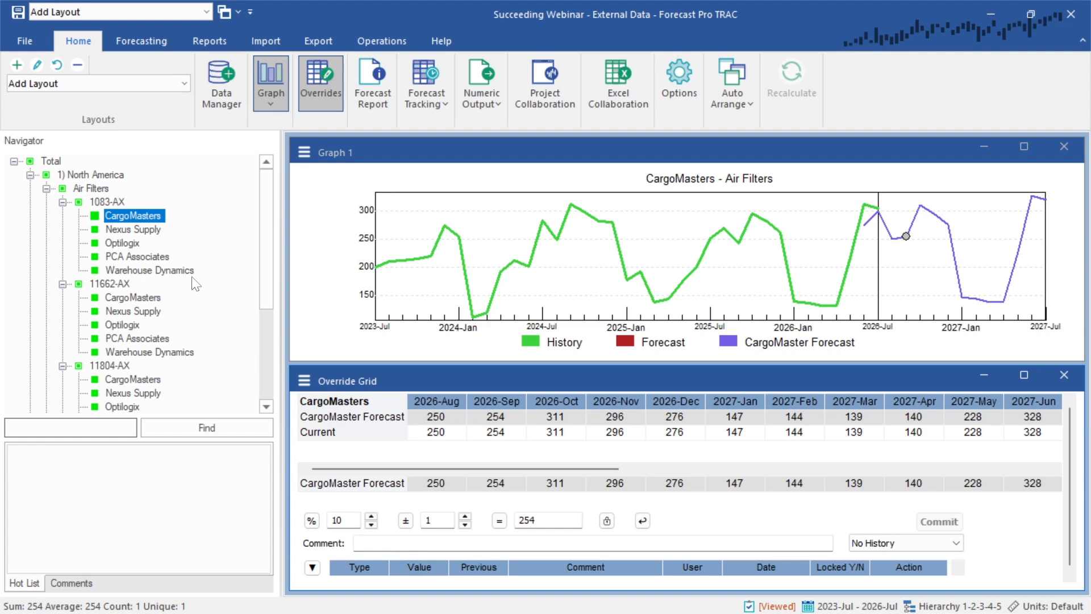
Check which baseline is used for Nexus Supply and Optilogix under 1083-AX
click(149, 229)
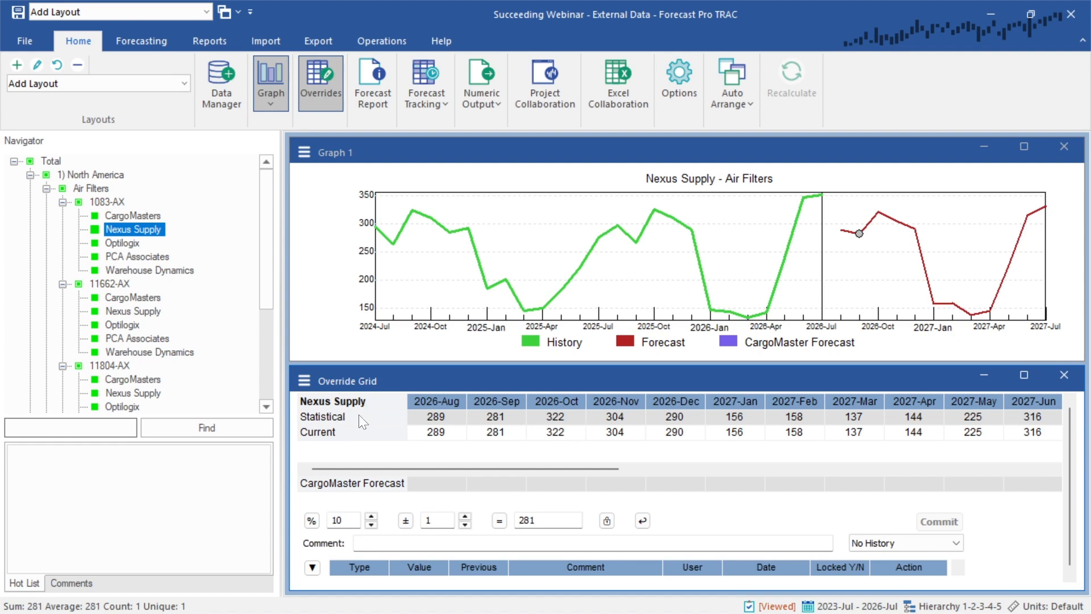
click(128, 242)
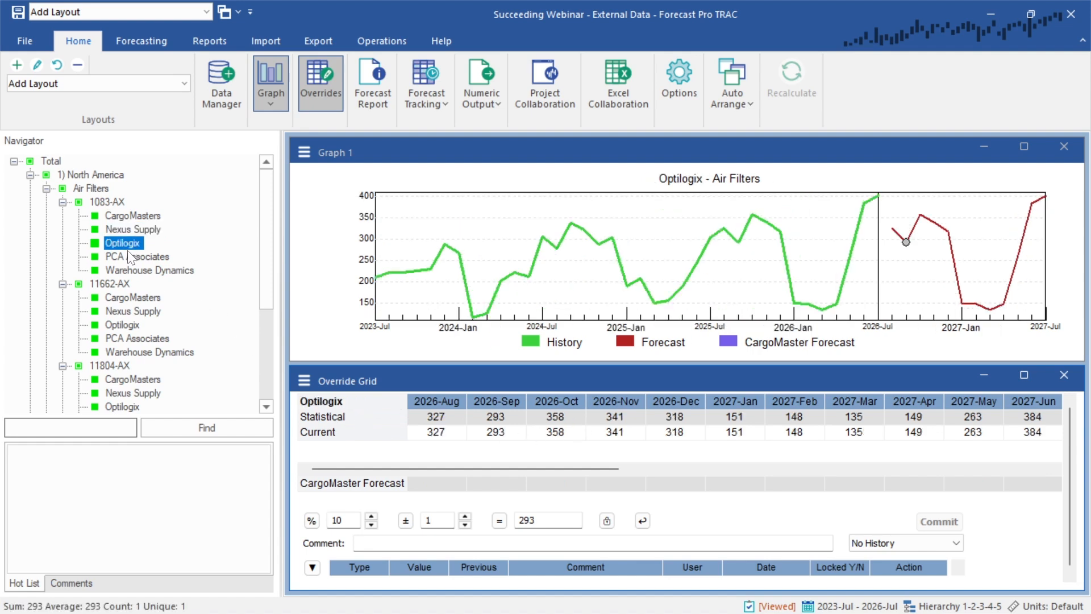
Check which baseline forecast is used for CargoMasters under 1083-AX, 11662-AX and 11804-AX, and the source of the 2026-Aug value under 1083-AX
click(128, 252)
click(137, 216)
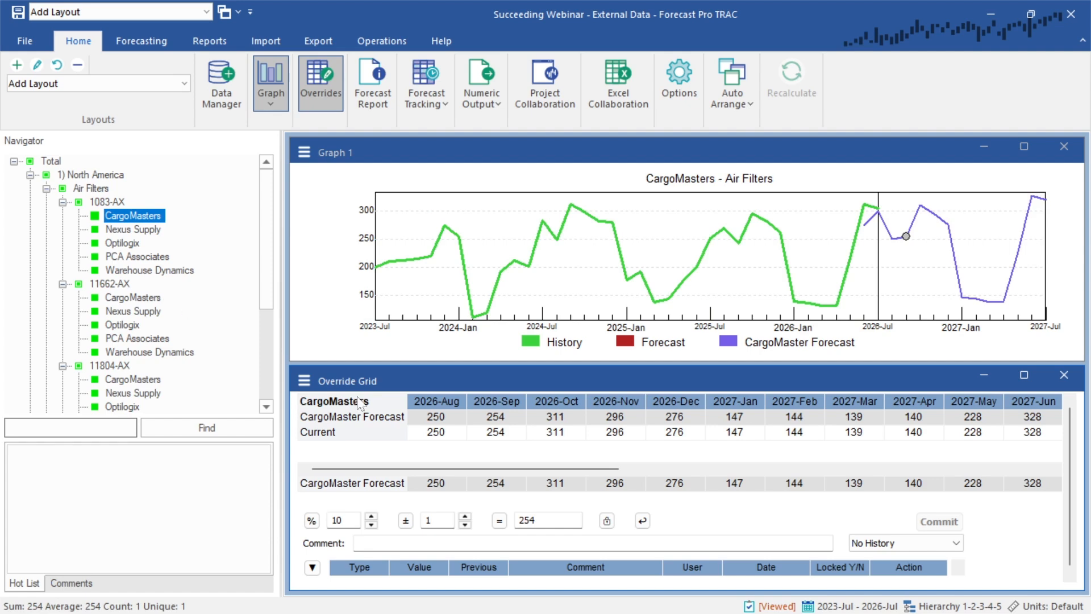
click(134, 298)
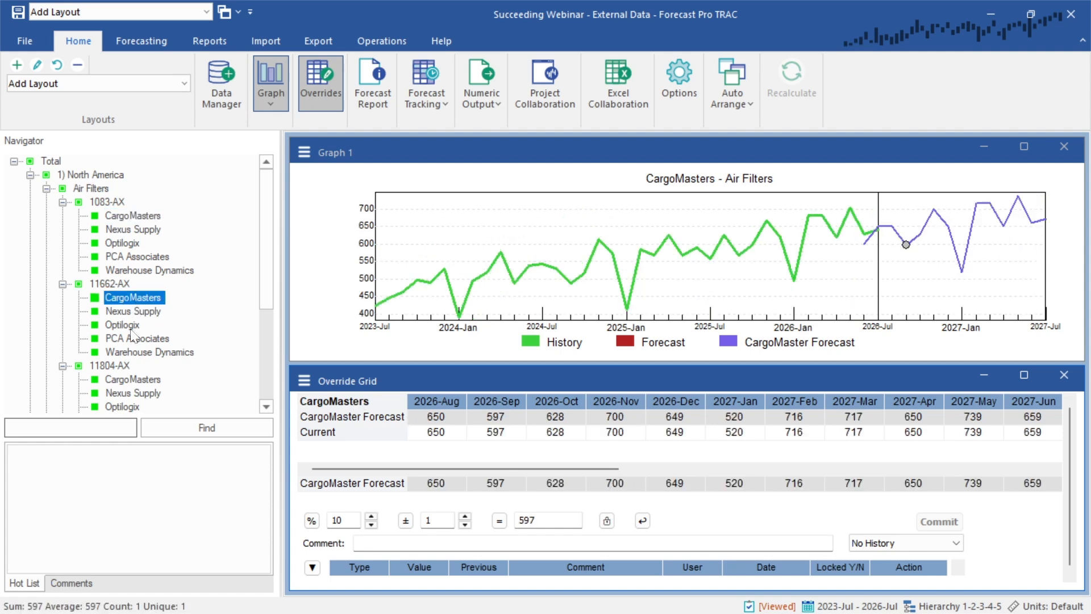
click(126, 380)
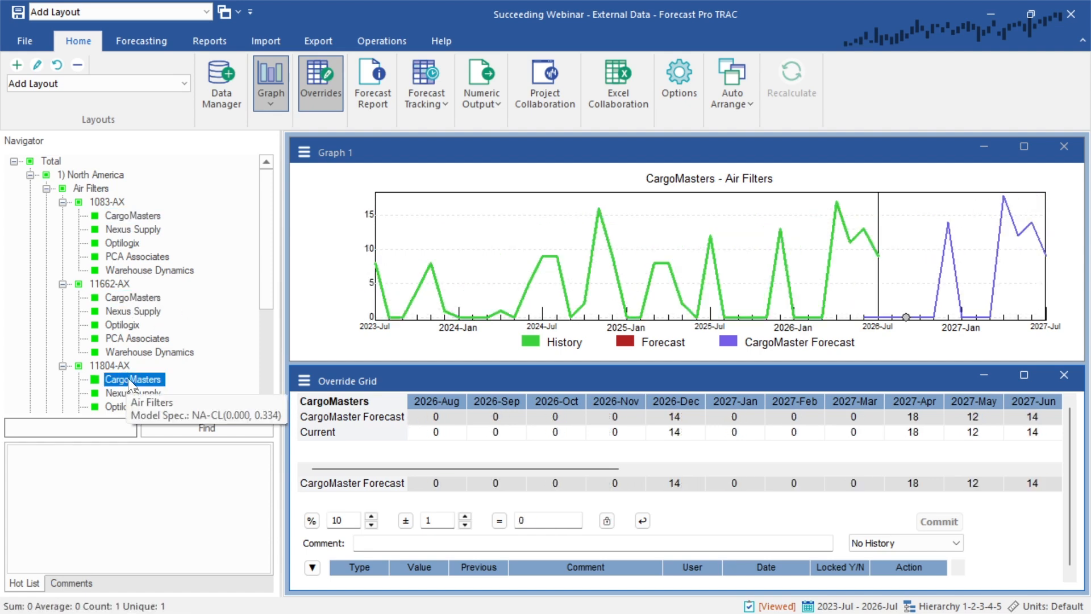
click(137, 216)
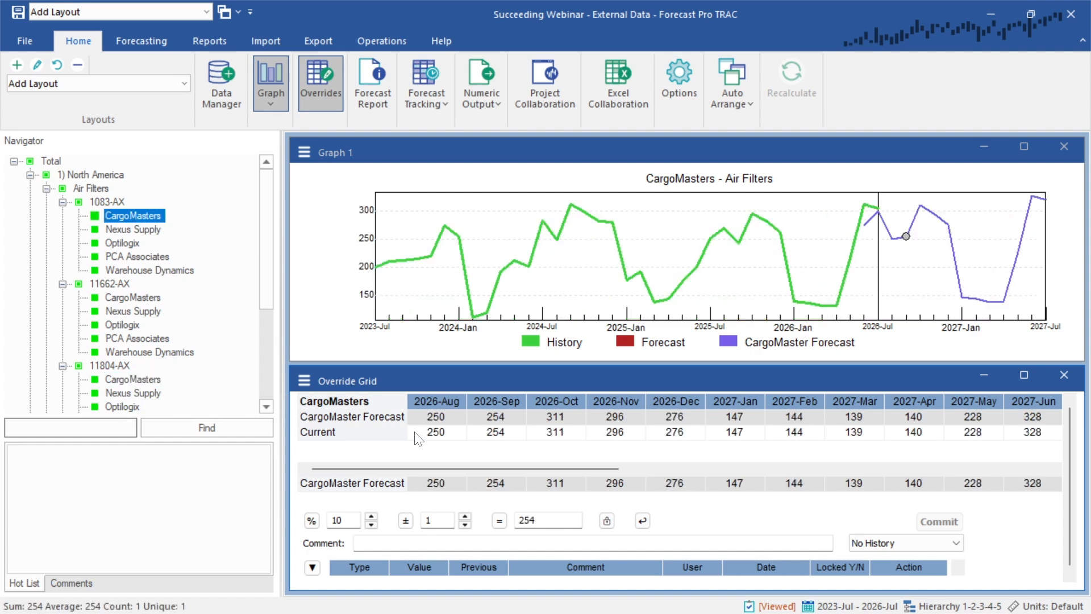
mouse_move(436, 441)
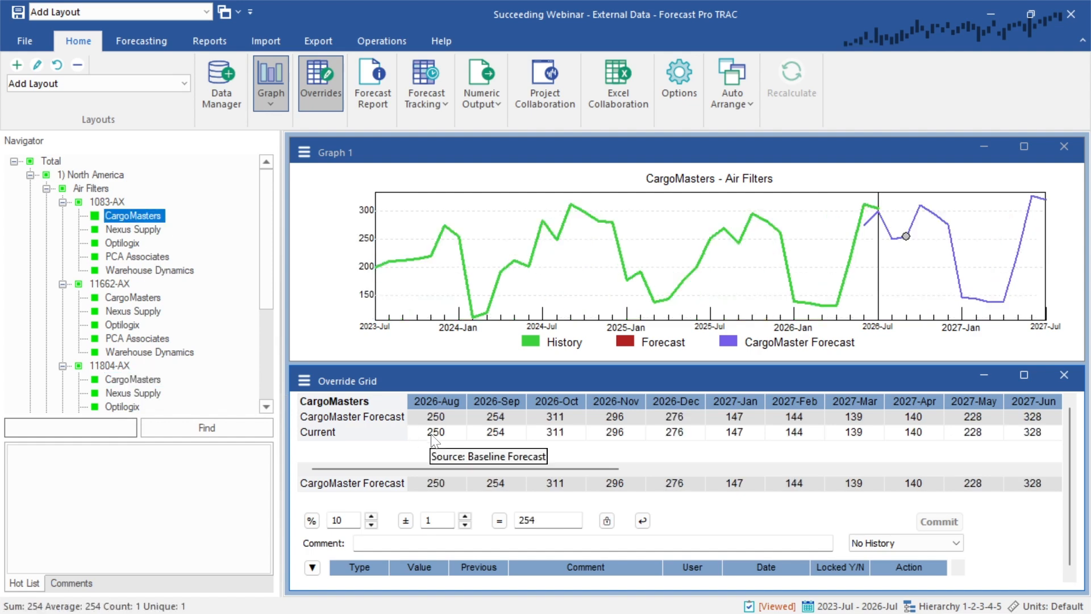
Add the Statistical row to the override grid through its row format settings and accept them
click(306, 381)
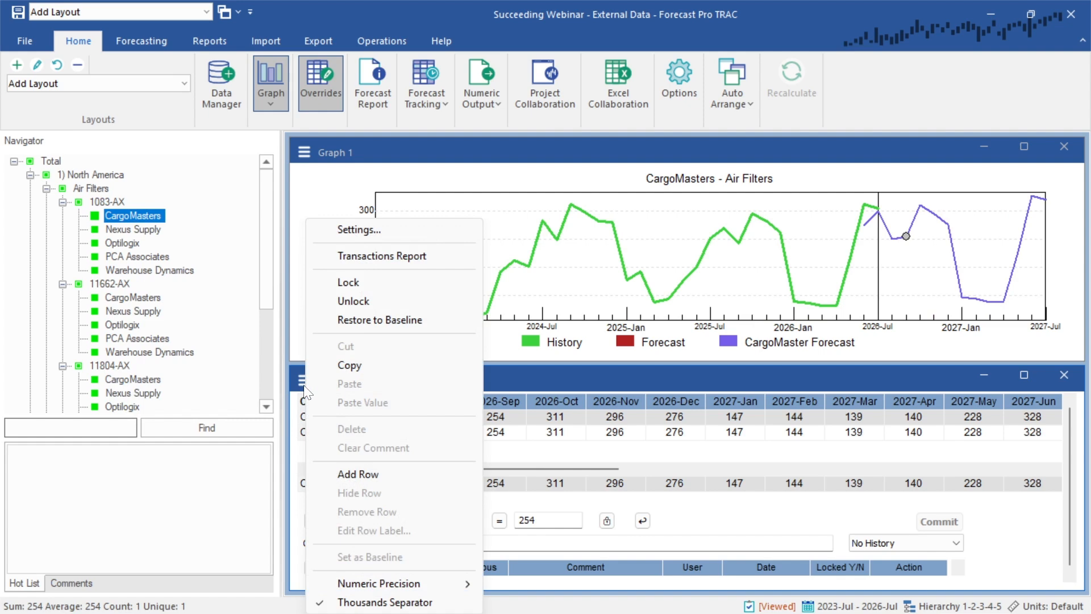
click(352, 227)
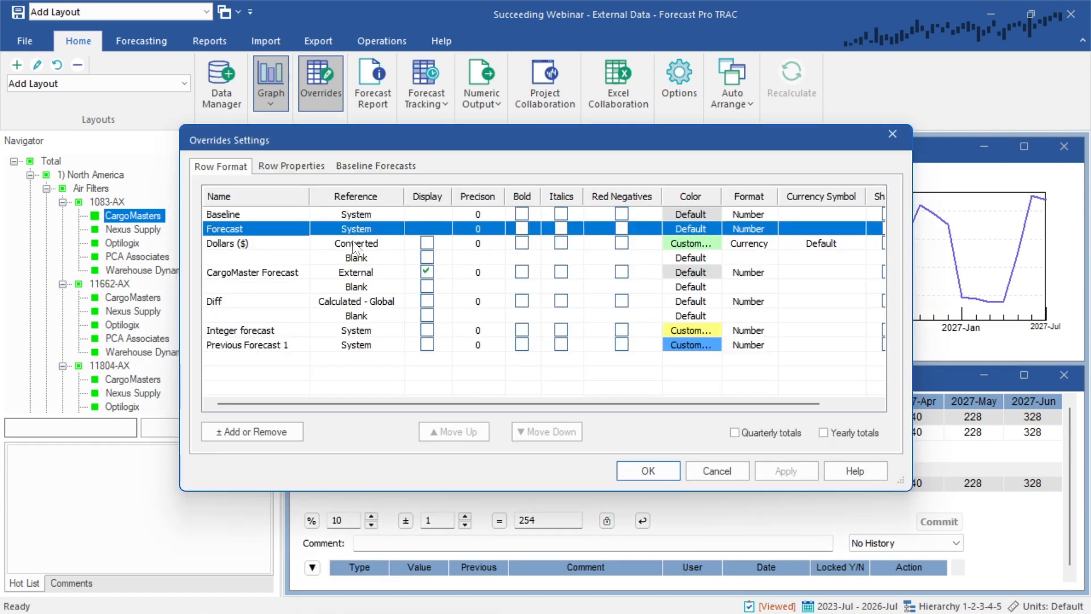
click(272, 428)
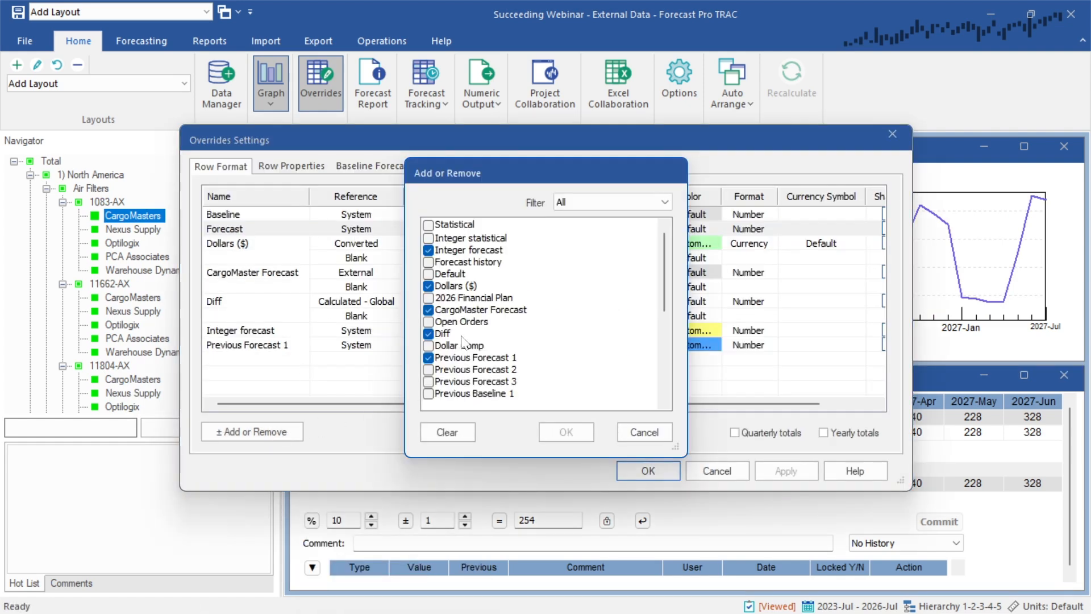
click(428, 224)
click(555, 431)
click(642, 470)
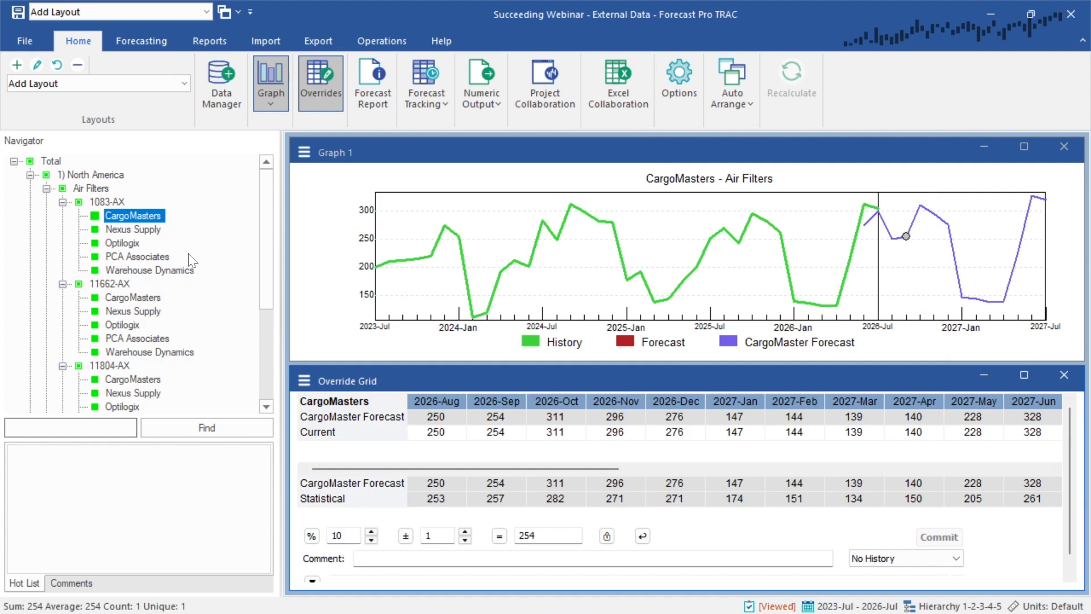
Compare the baseline with the statistical forecast for CargoMasters under 11662-AX and 1083-AX and for Nexus Supply under 1083-AX
click(125, 296)
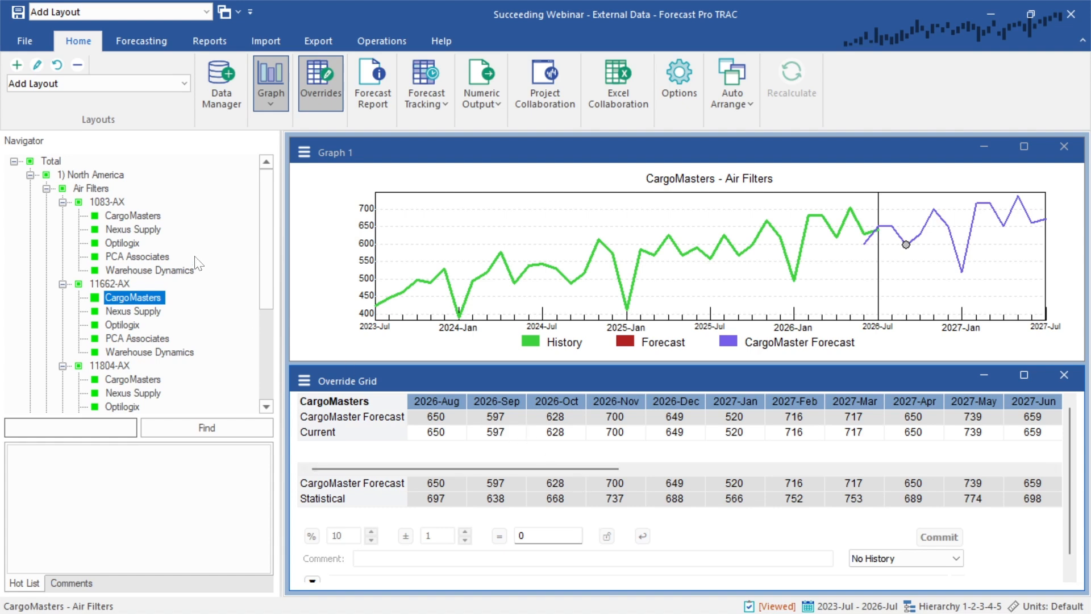
click(135, 216)
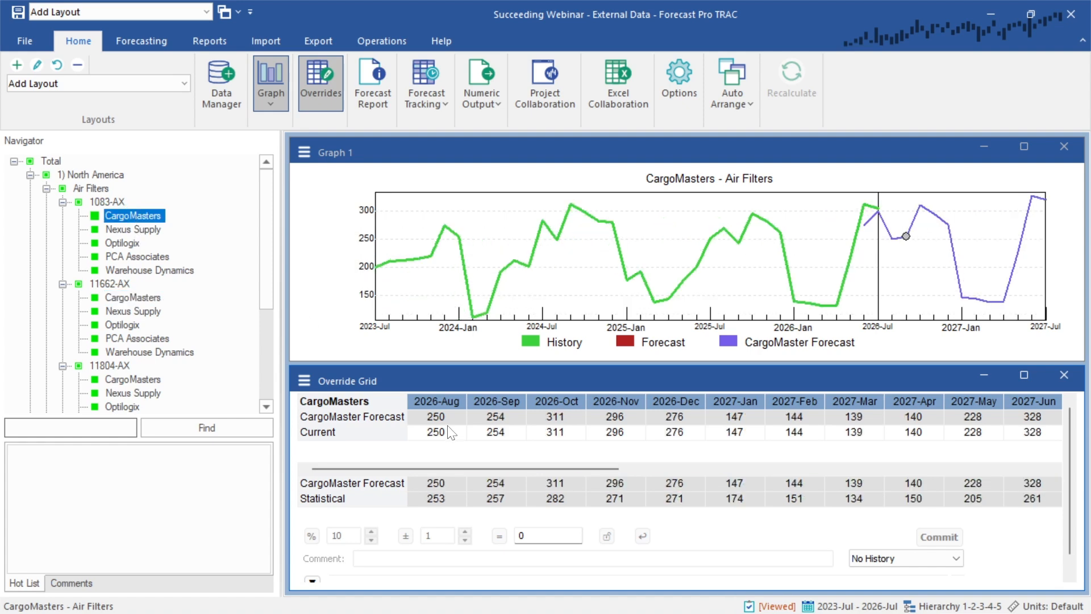
ctrl+click(142, 229)
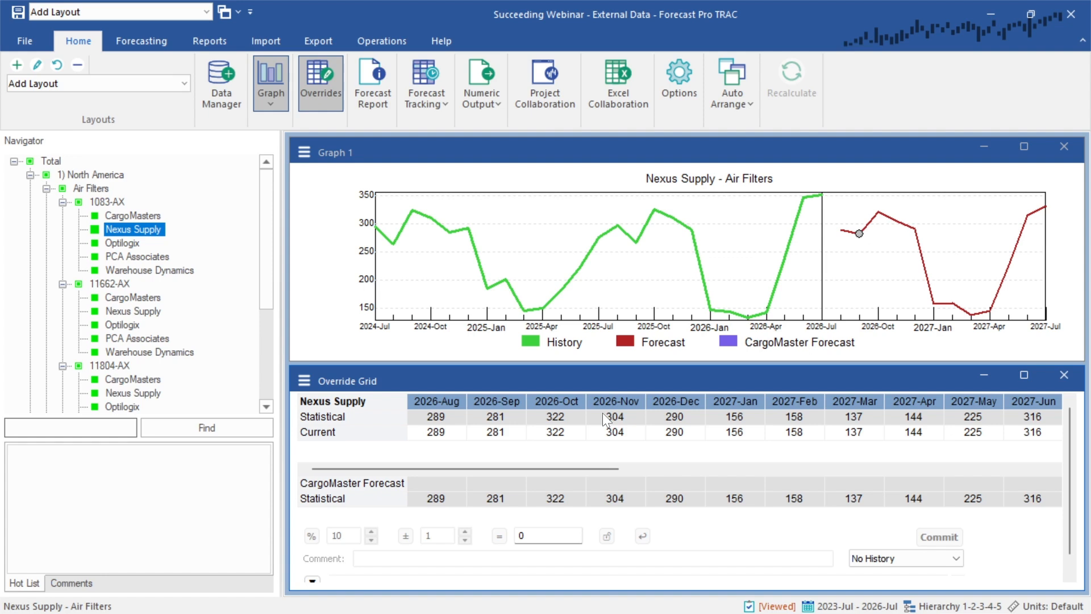
click(133, 216)
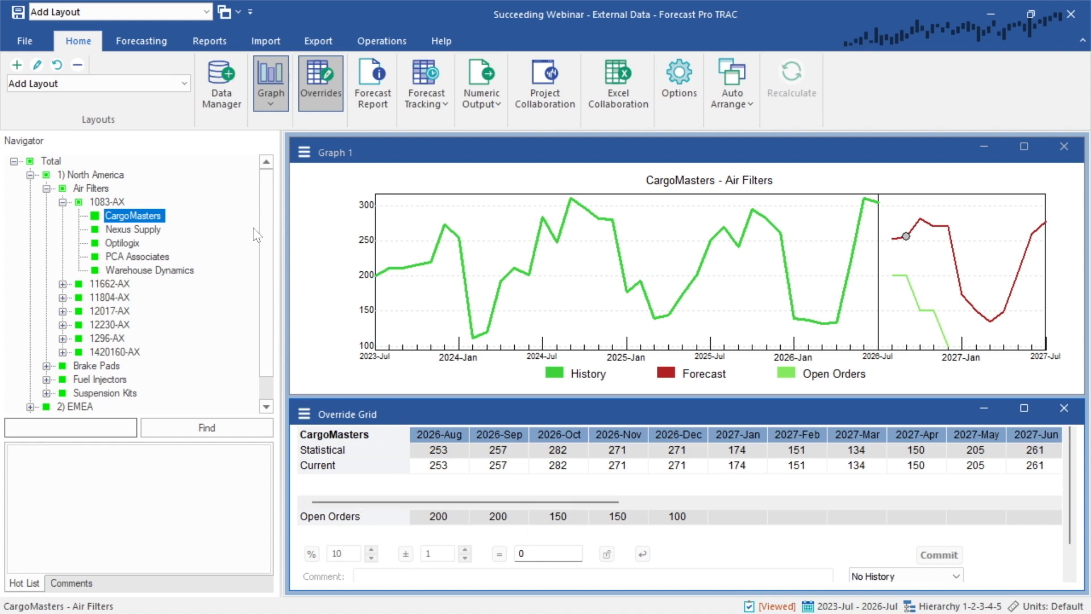
For Nexus Supply under 1083-AX, add a calculated row with global scope named "Max Open Orders vs Forecast" to the override grid
click(145, 230)
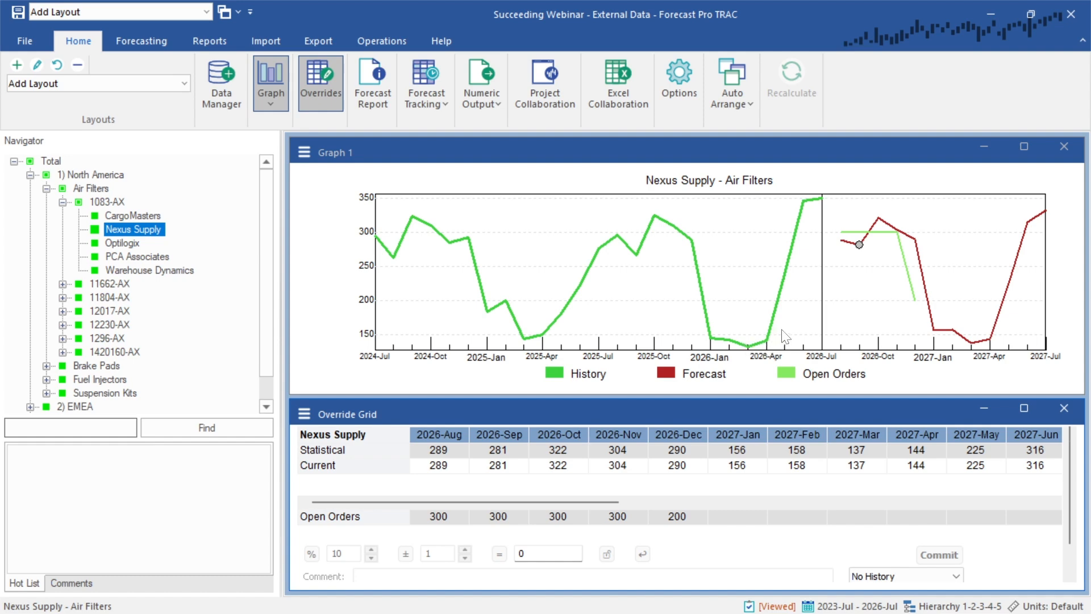
right_click(386, 518)
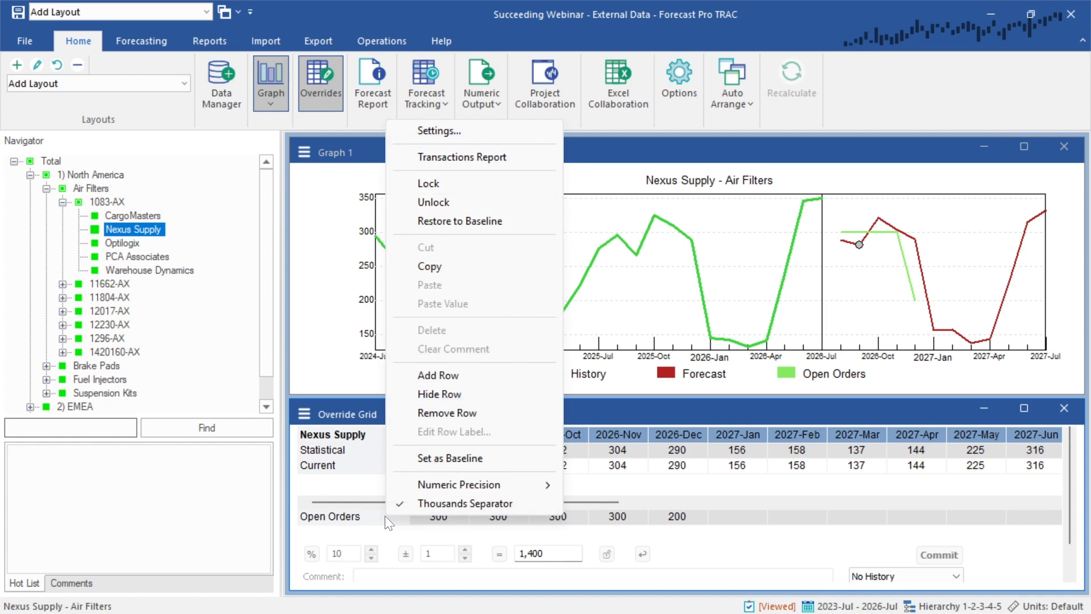
click(443, 376)
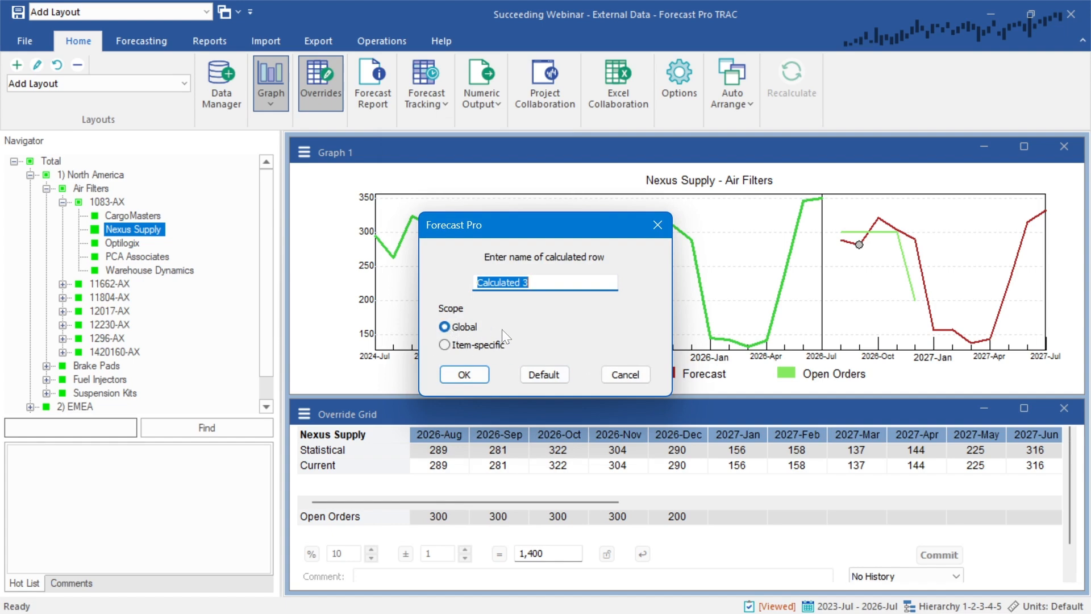
text(Max Open Ord)
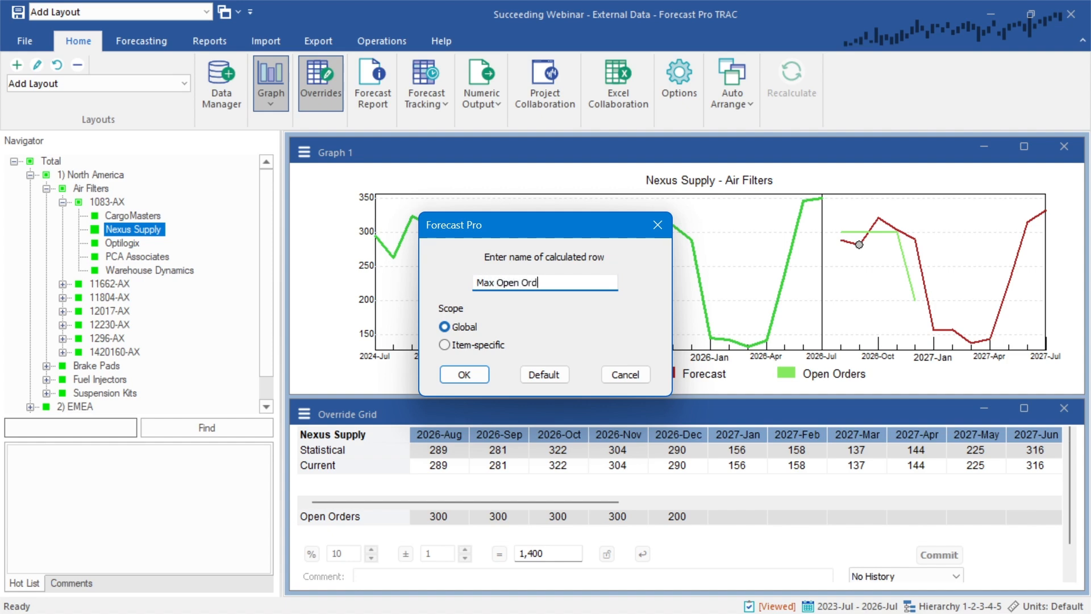
text(ers vs Forecast)
key(Return)
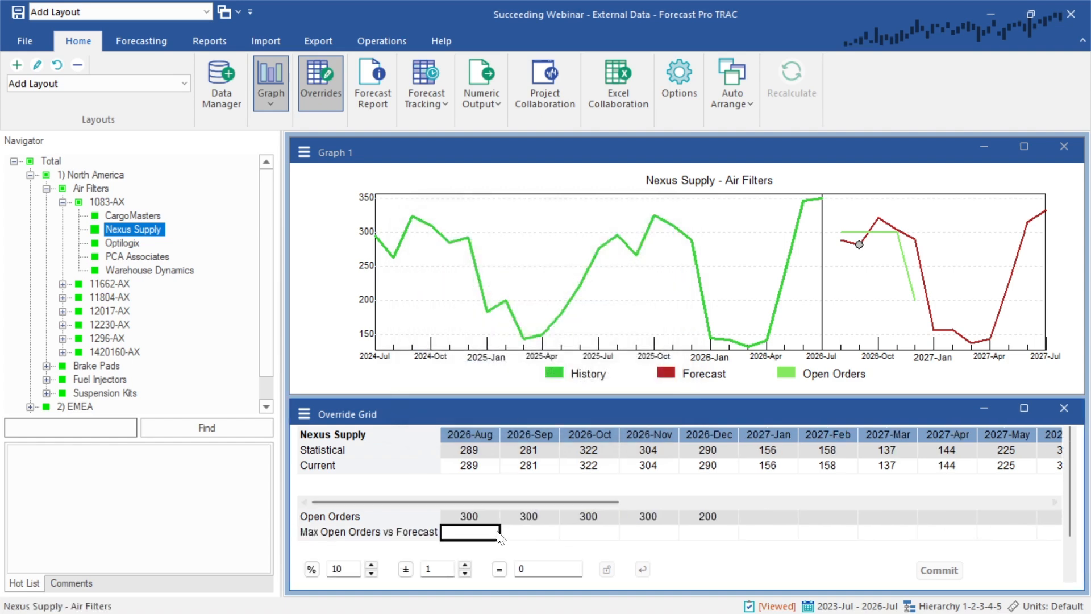
Widen the 2026-Aug column and enter =MAX(BASE,{OPEN ORDERS}) in that month of the Max Open Orders vs Forecast row
drag(500, 434, 584, 434)
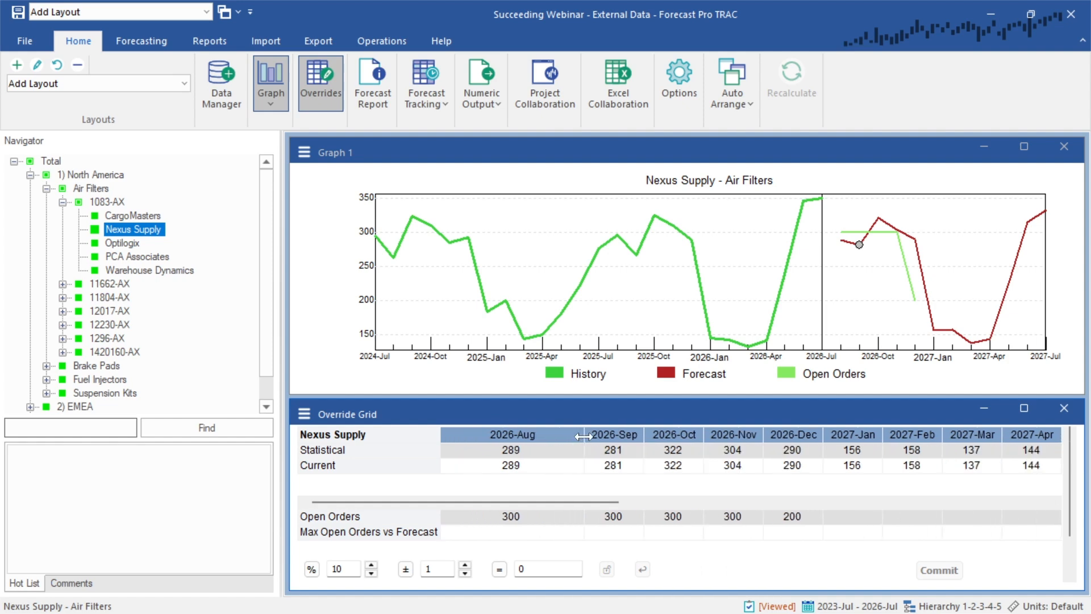
click(527, 537)
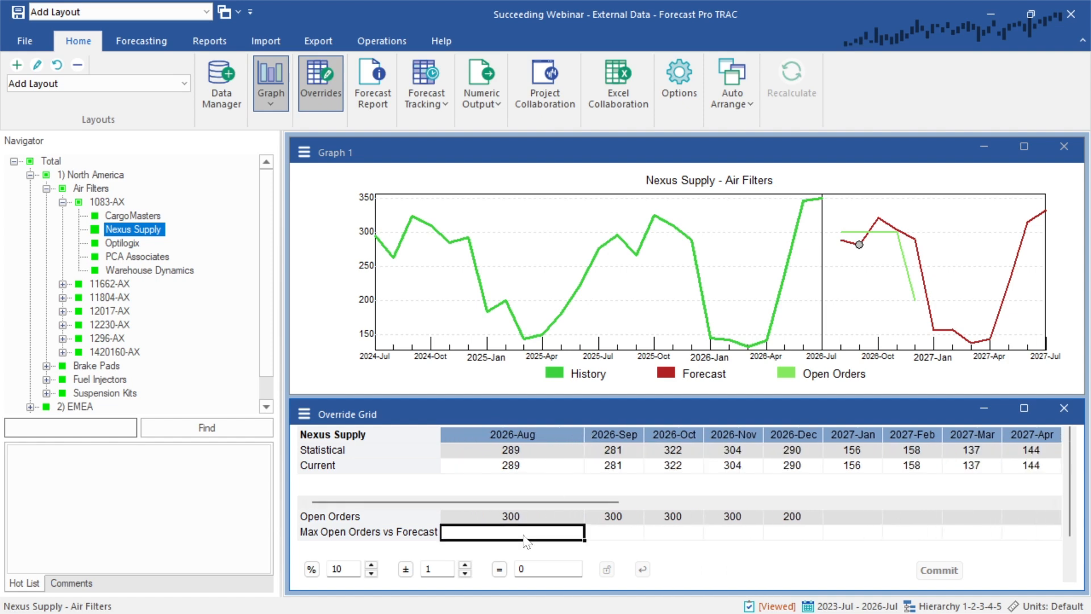
text(=max()
click(532, 449)
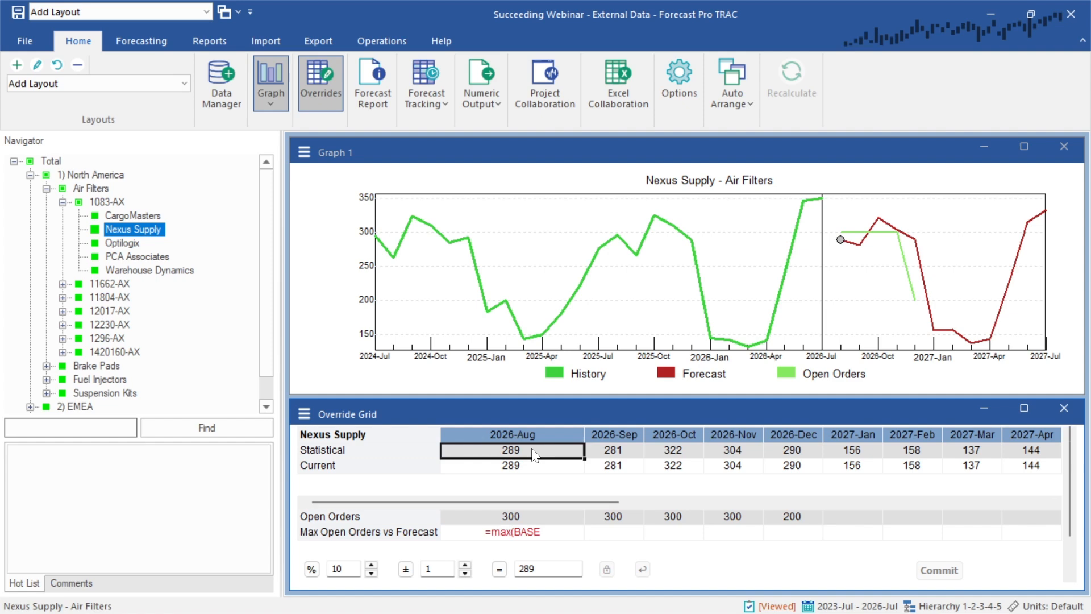
text(,)
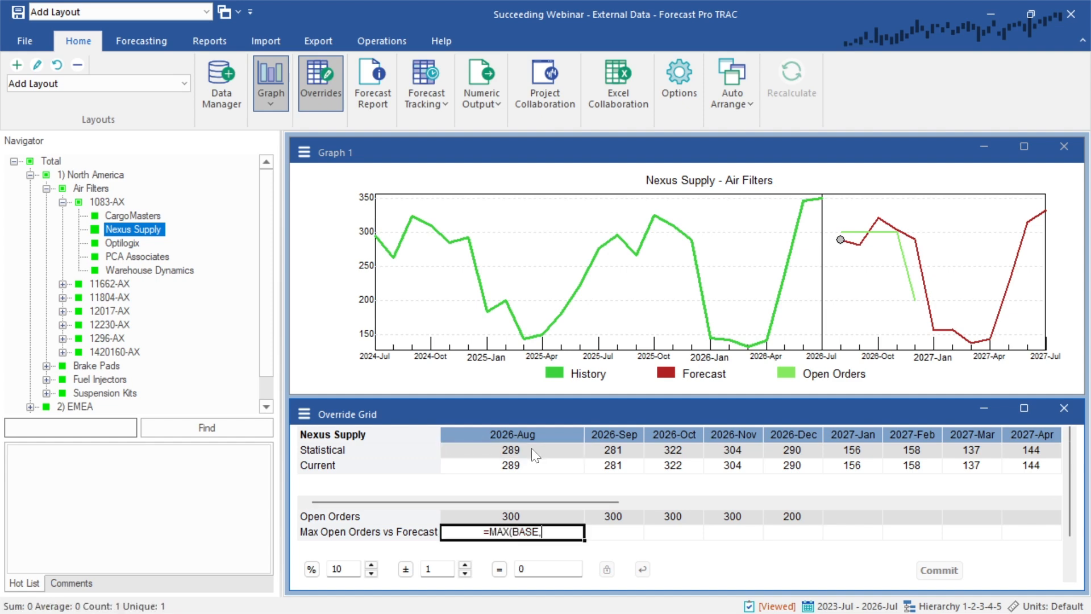
click(516, 516)
text())
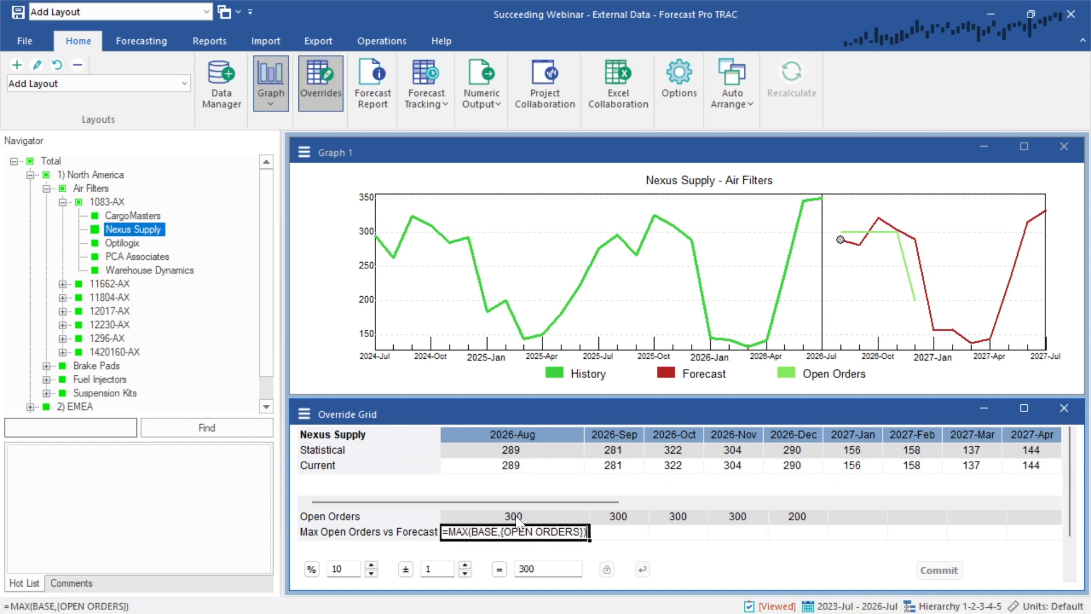
key(Return)
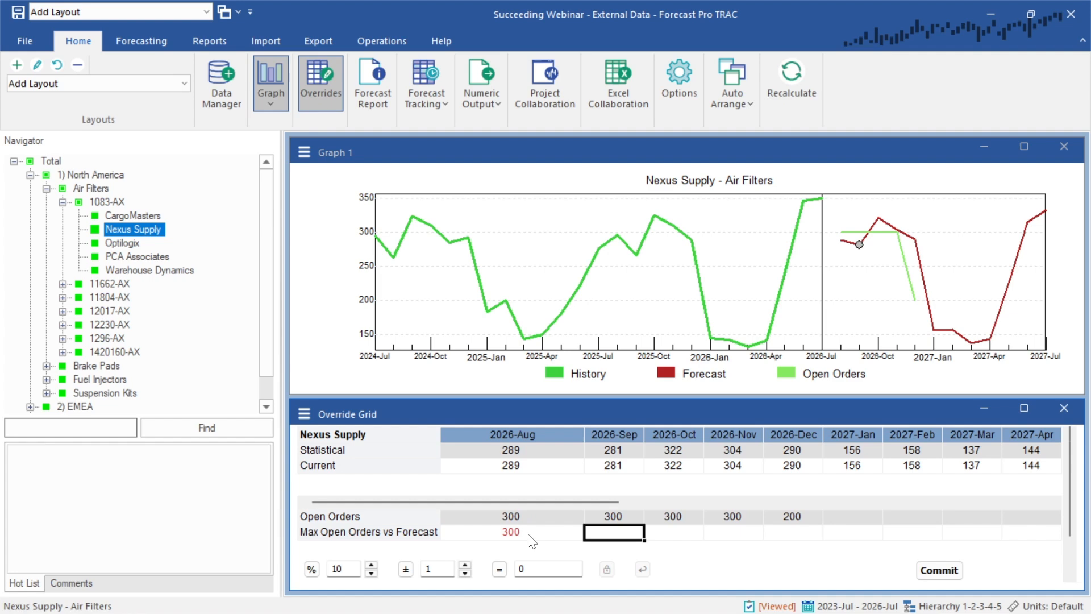
Copy the 2026-Aug formula across all forecast months of the Max Open Orders vs Forecast row and commit the change
click(529, 538)
right_click(531, 540)
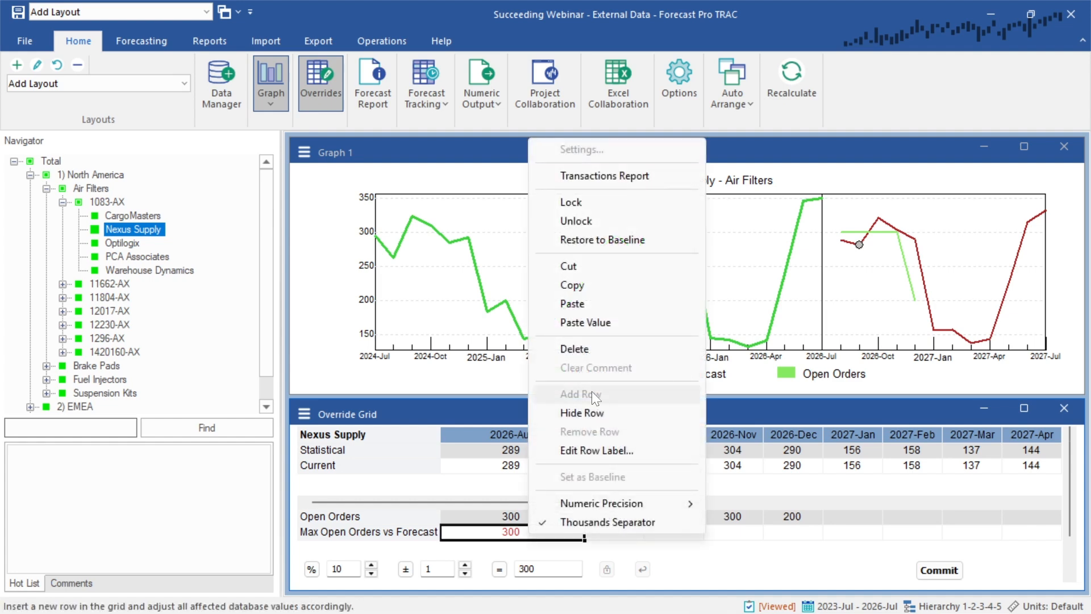
click(592, 305)
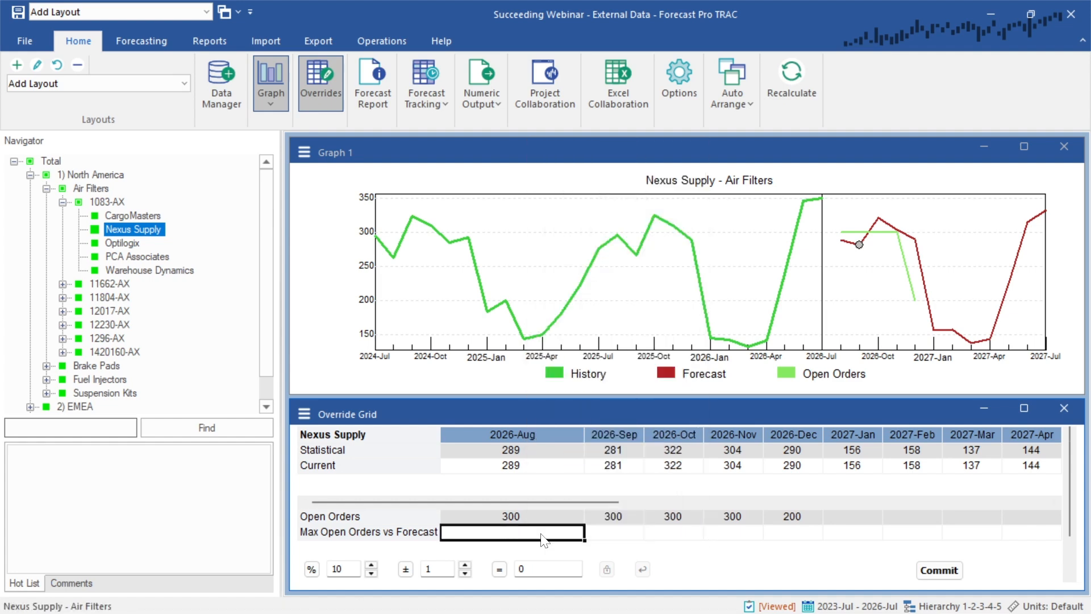
drag(544, 540, 1037, 538)
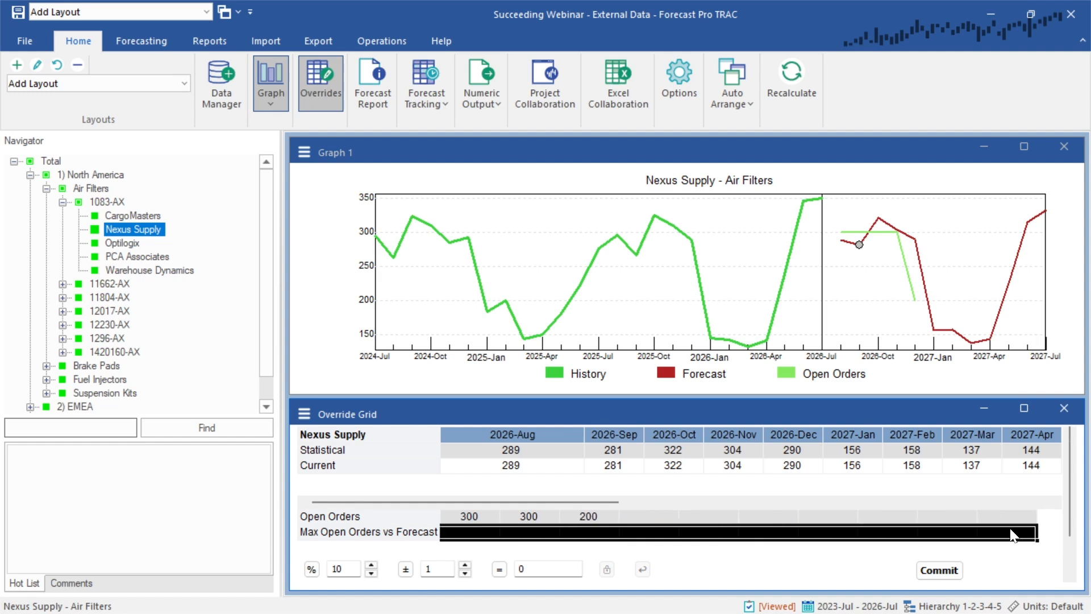
key(ctrl+v)
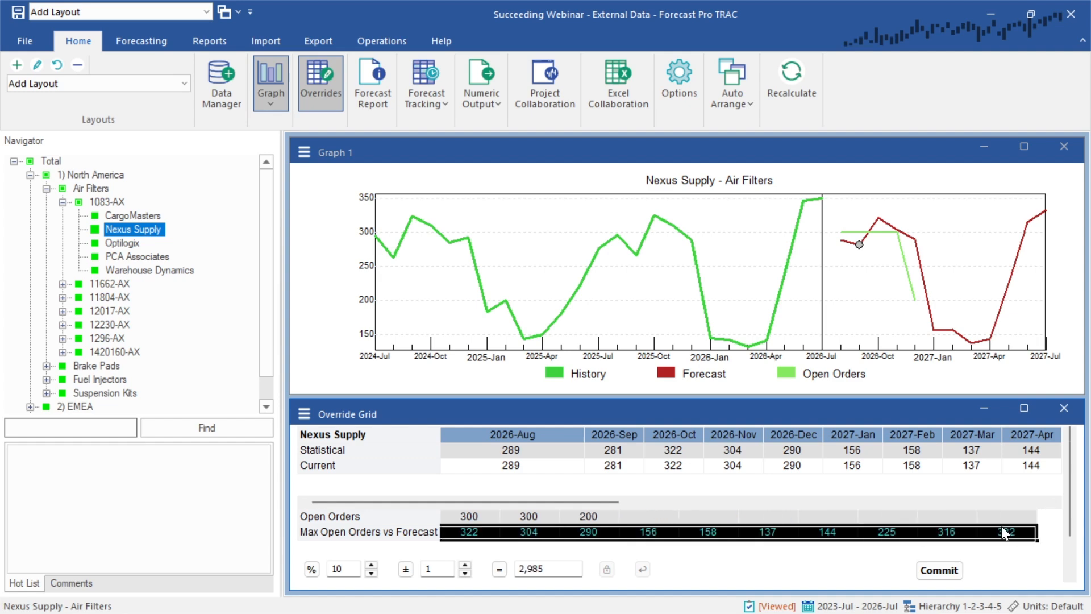
click(941, 570)
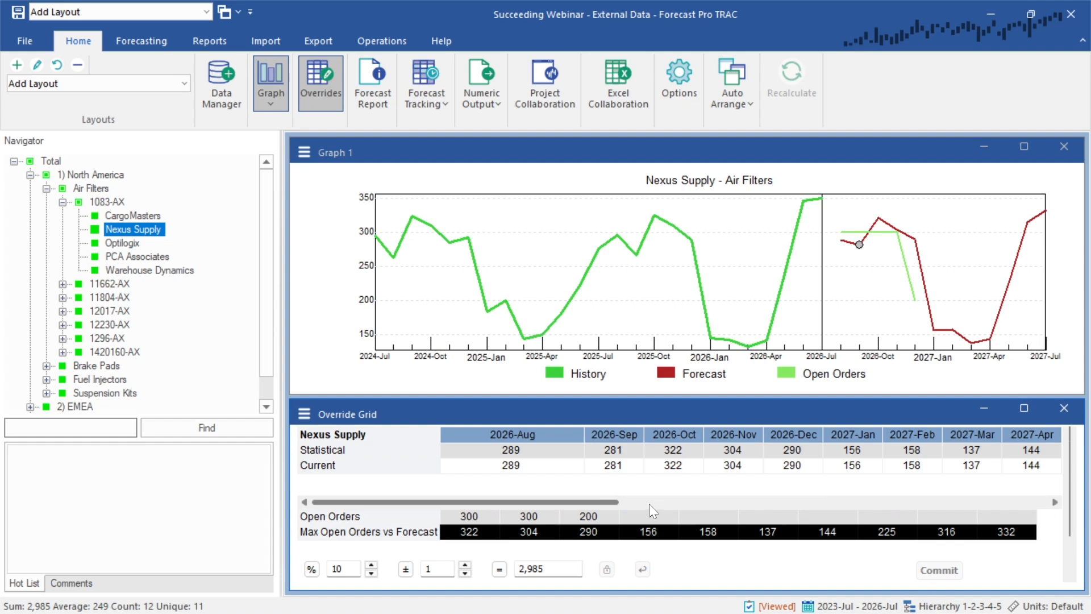
drag(604, 502, 404, 501)
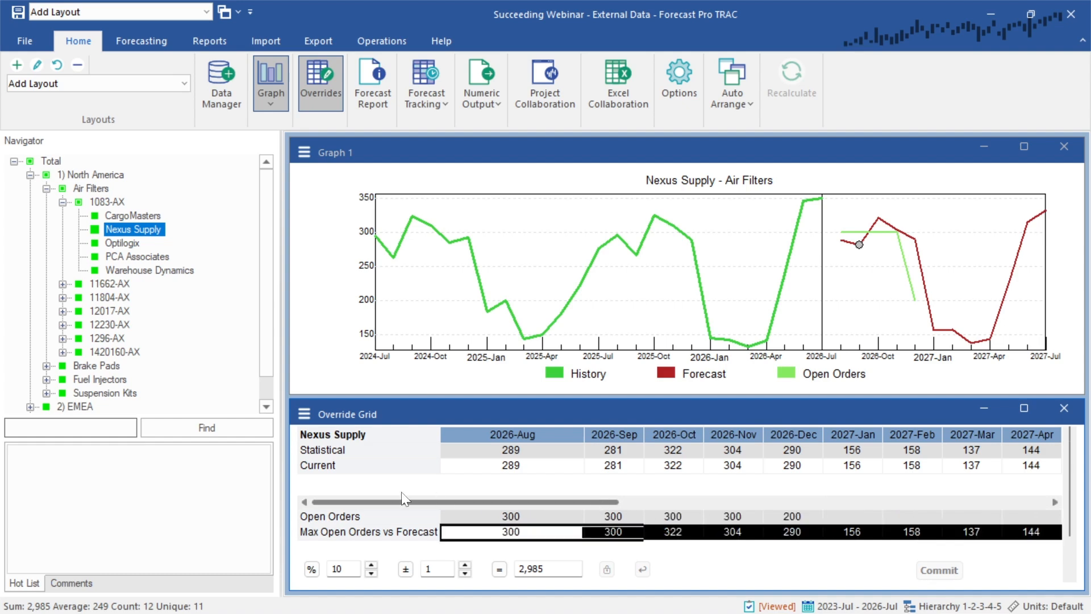
Check the Max Open Orders vs Forecast row for Nexus Supply, CargoMasters, Optilogix and PCA Associates under 1083-AX
click(537, 531)
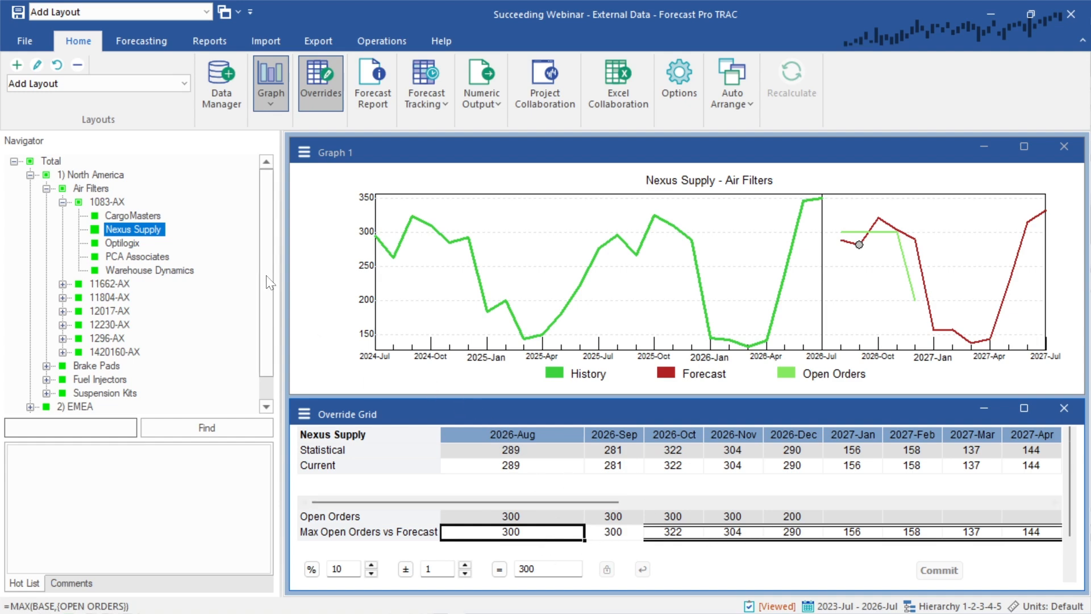
click(132, 216)
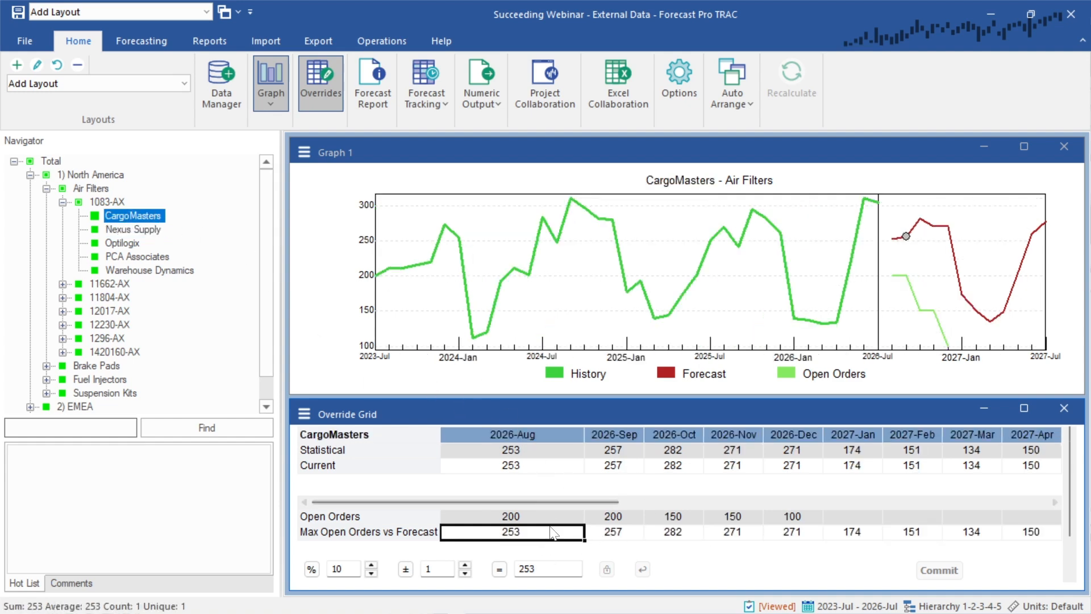
mouse_move(533, 535)
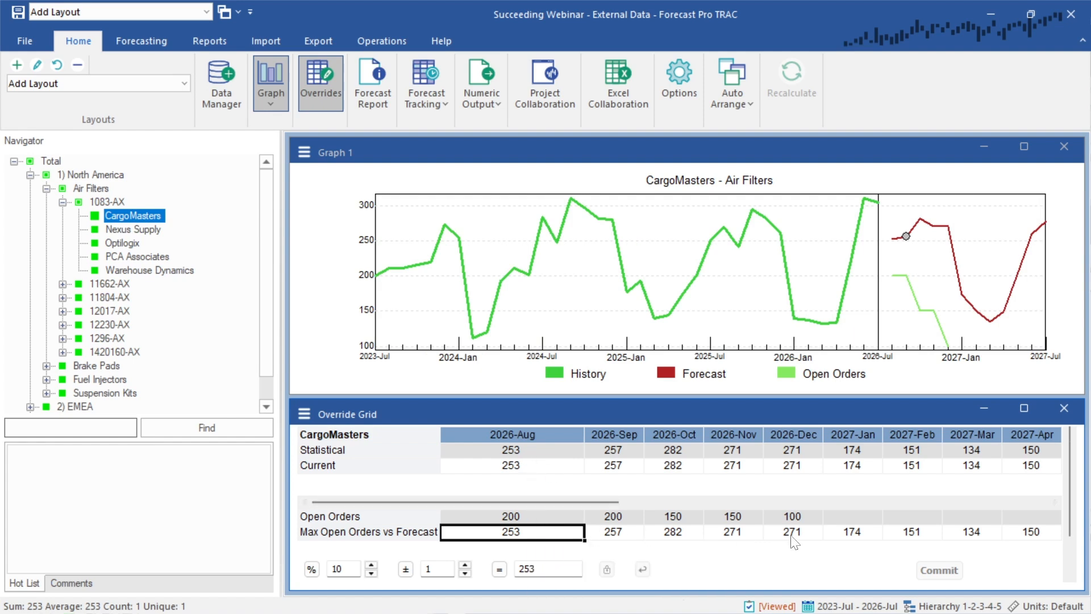
click(132, 243)
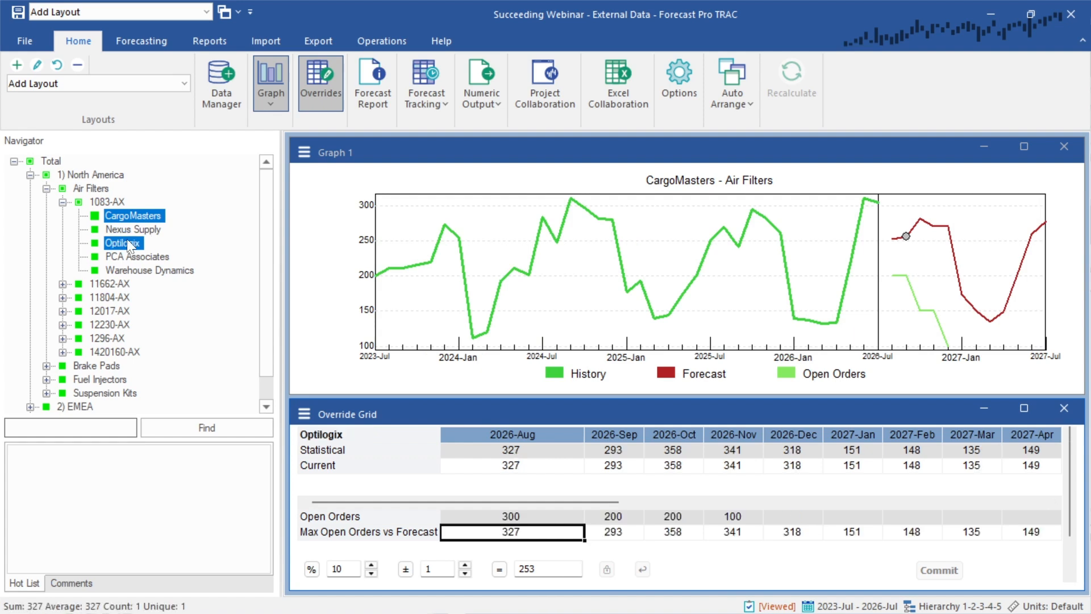
click(132, 257)
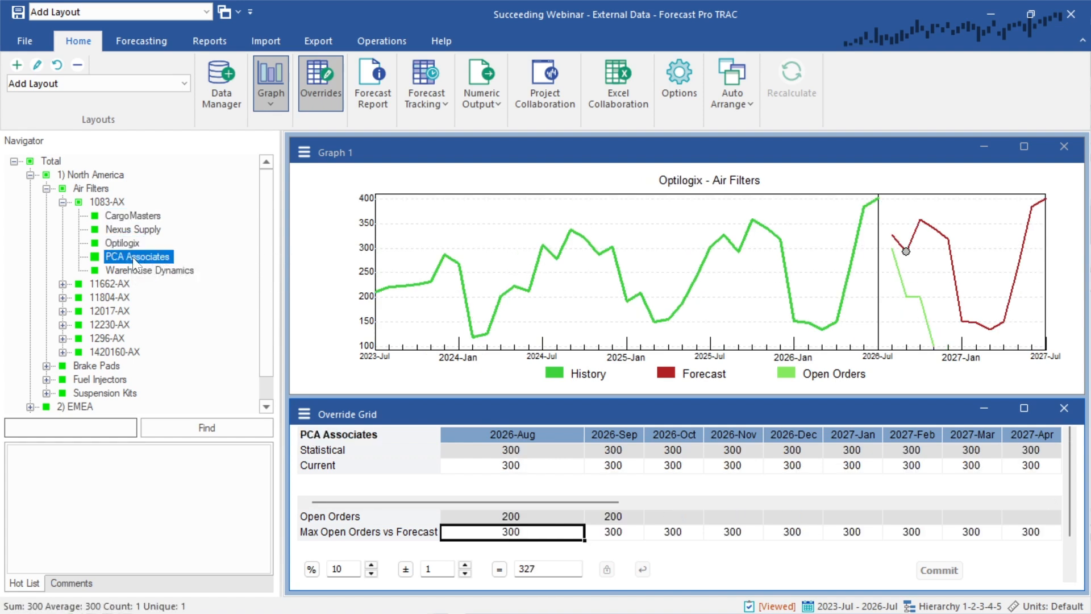
Check the Max Open Orders vs Forecast row for Warehouse Dynamics and CargoMasters under 1083-AX, finishing on Nexus Supply
click(135, 270)
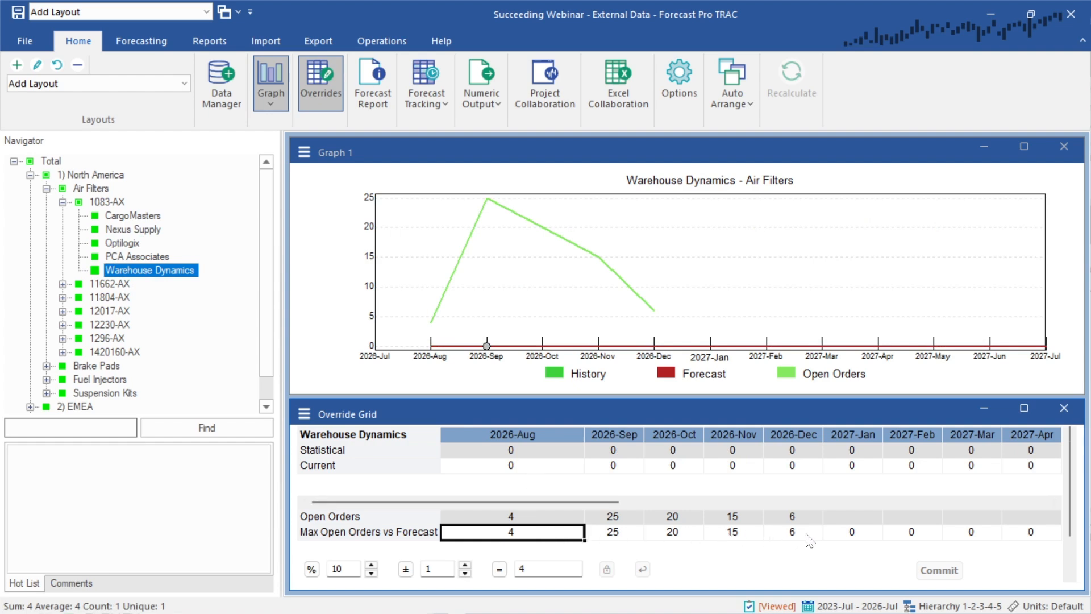
click(154, 215)
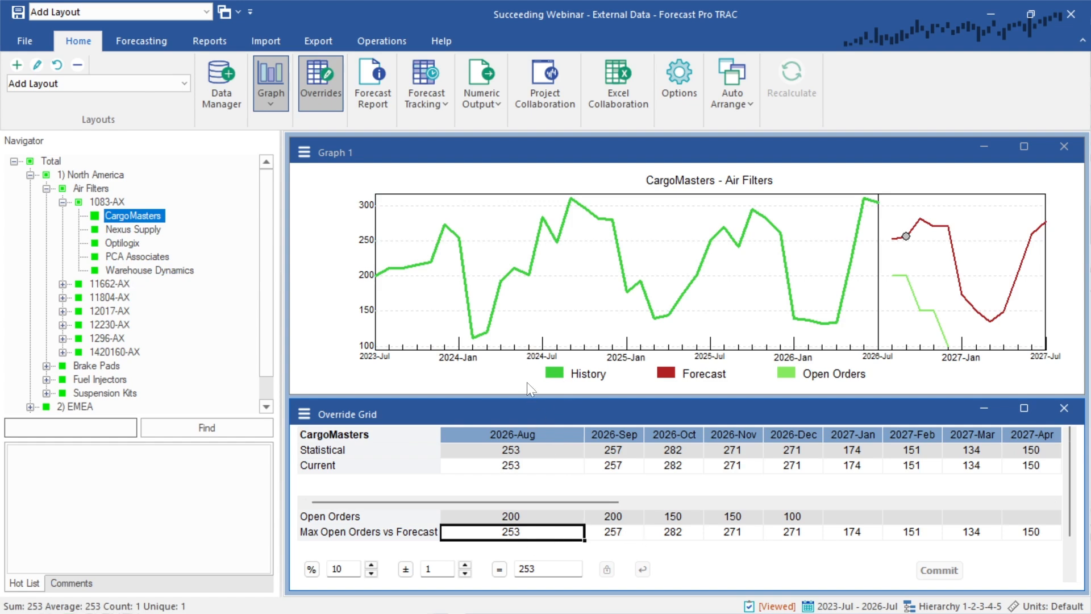
click(119, 231)
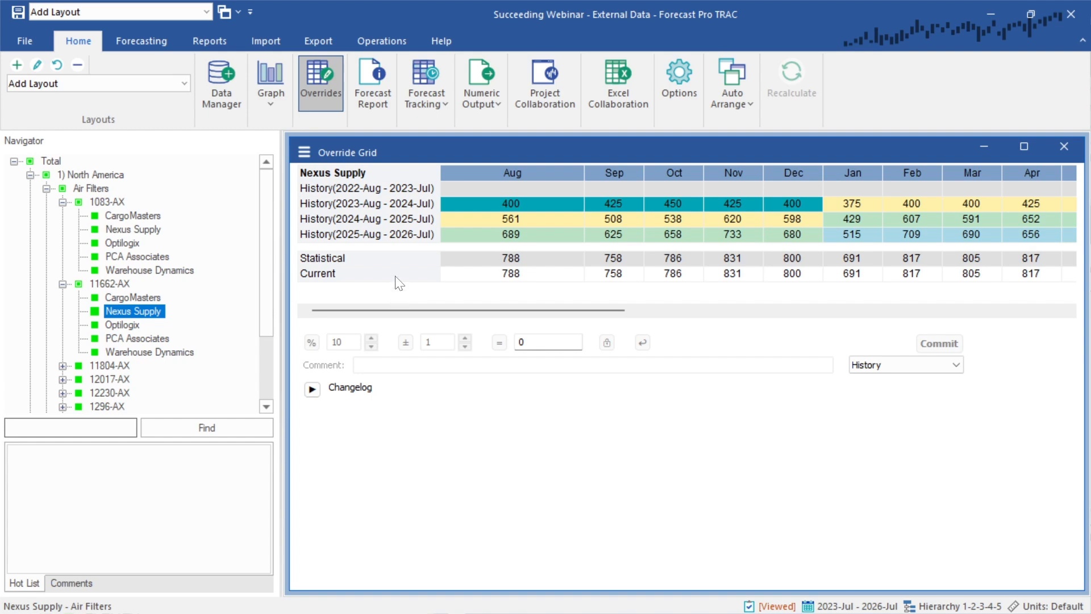
For Nexus Supply under 11662-AX, add a calculated row with global scope named "YoY" to the override grid
right_click(399, 283)
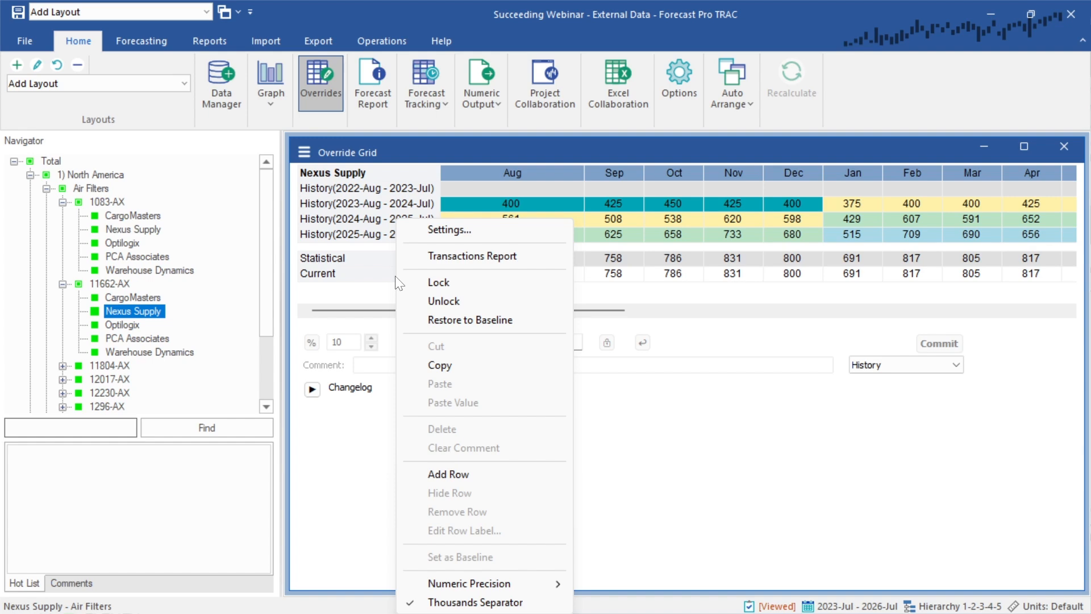
click(448, 475)
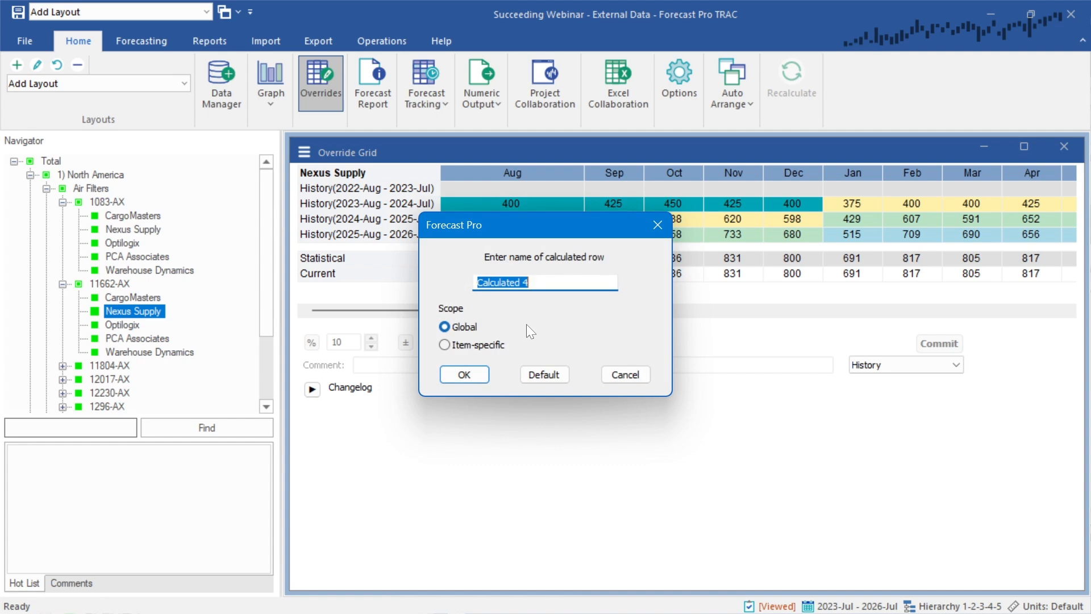
text(YoY)
key(Return)
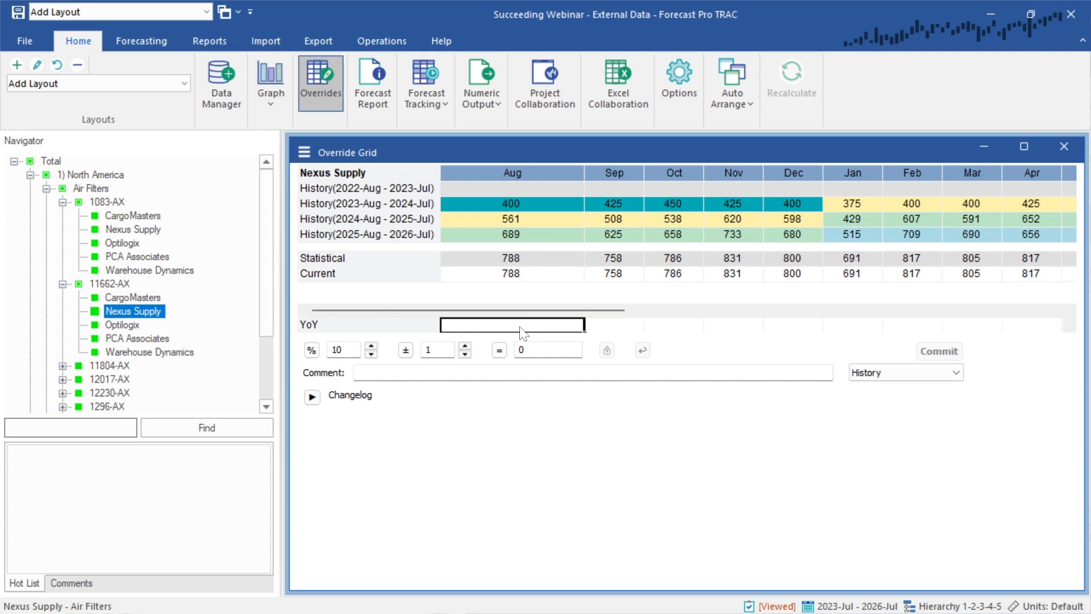
Enter =HISTFC-HIST[-12] in the Aug cell of the YoY row, referencing the current forecast and last year's August history
text(=)
click(513, 274)
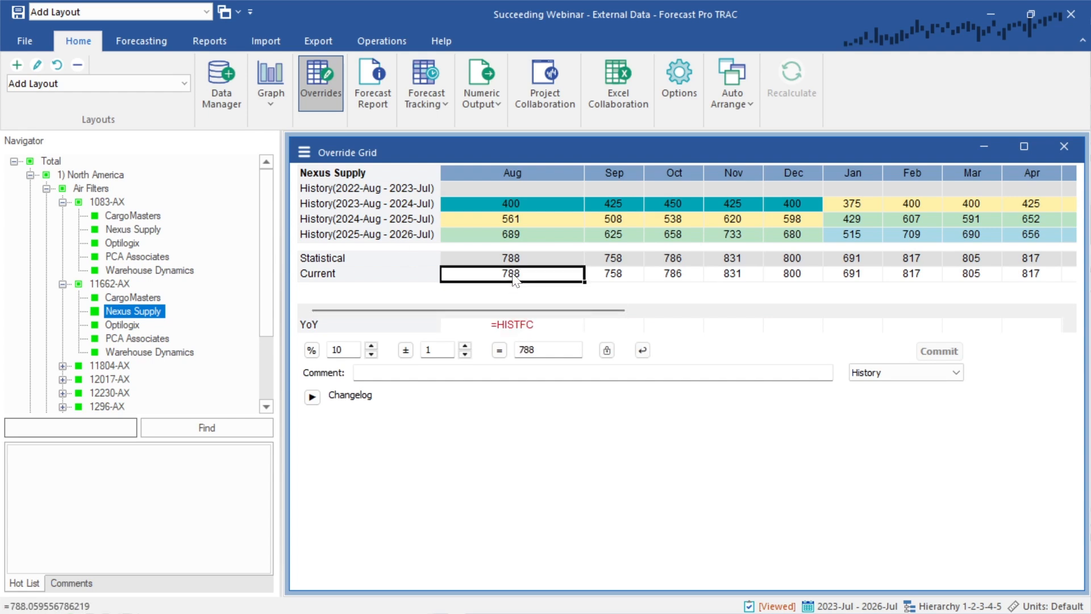
text(-)
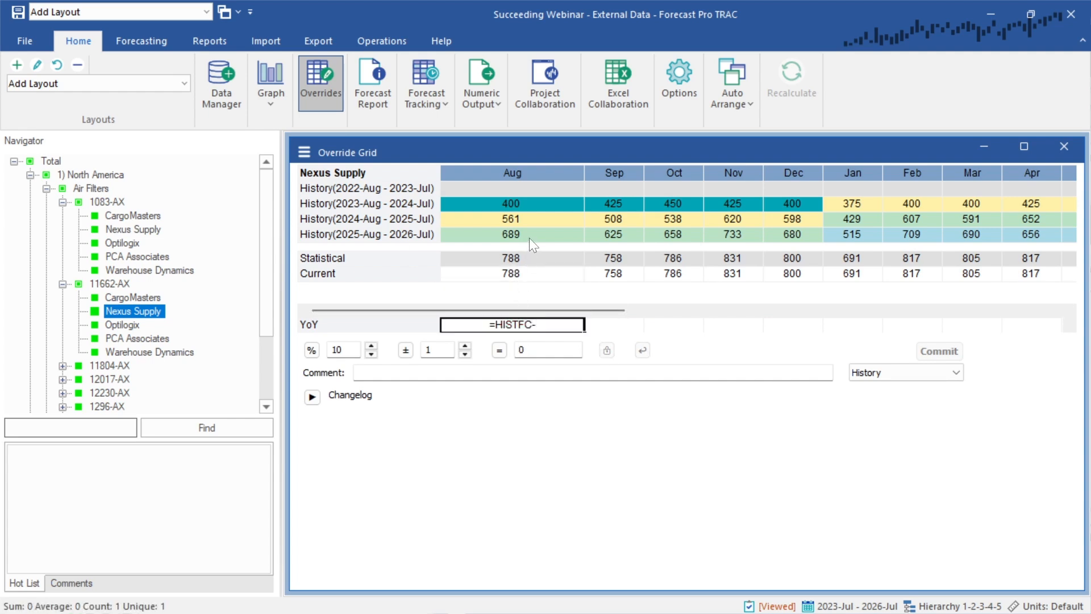
click(532, 238)
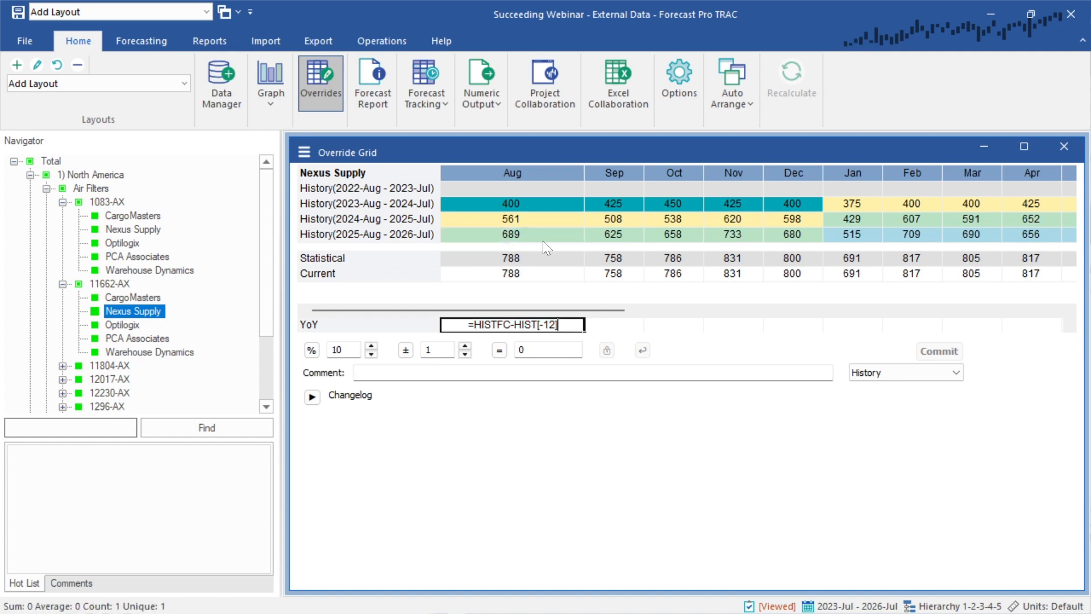
key(Return)
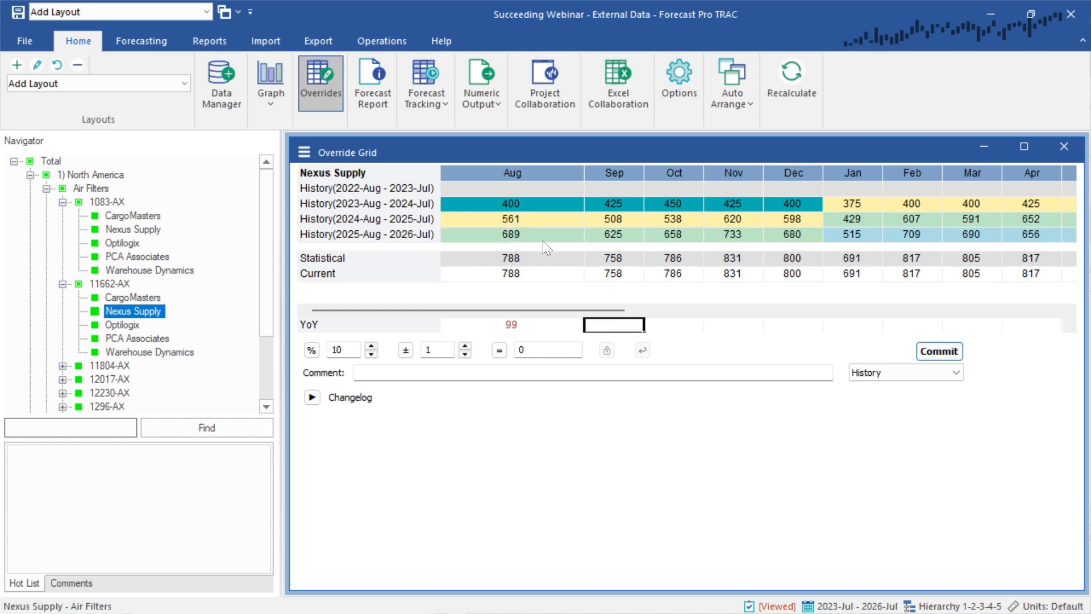
Copy the August year-over-year difference formula across Sep to Dec in the YoY row and commit the change
right_click(530, 325)
click(574, 154)
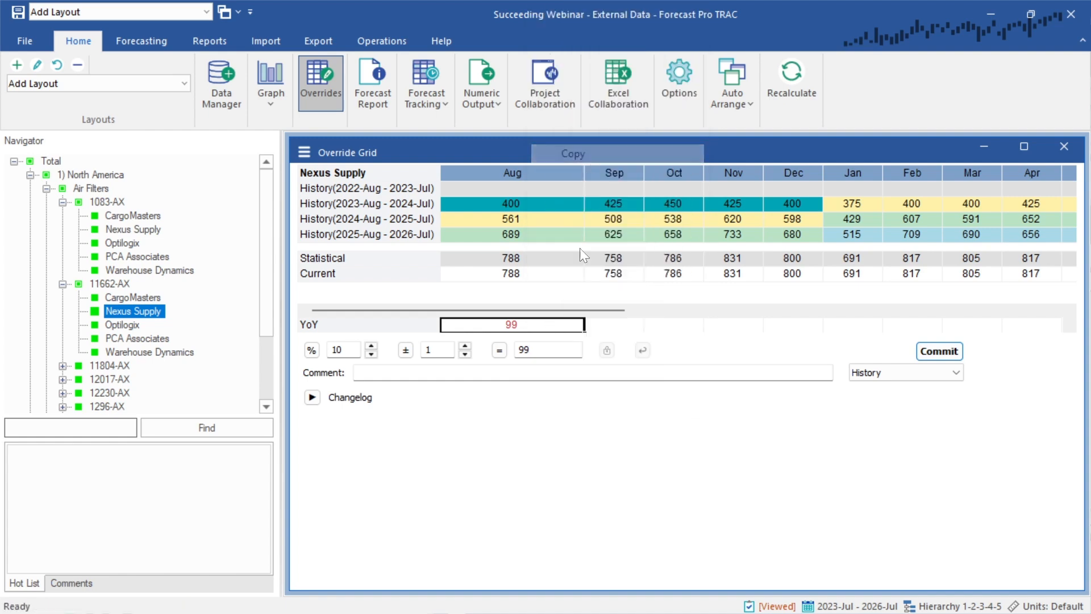
drag(551, 325, 786, 332)
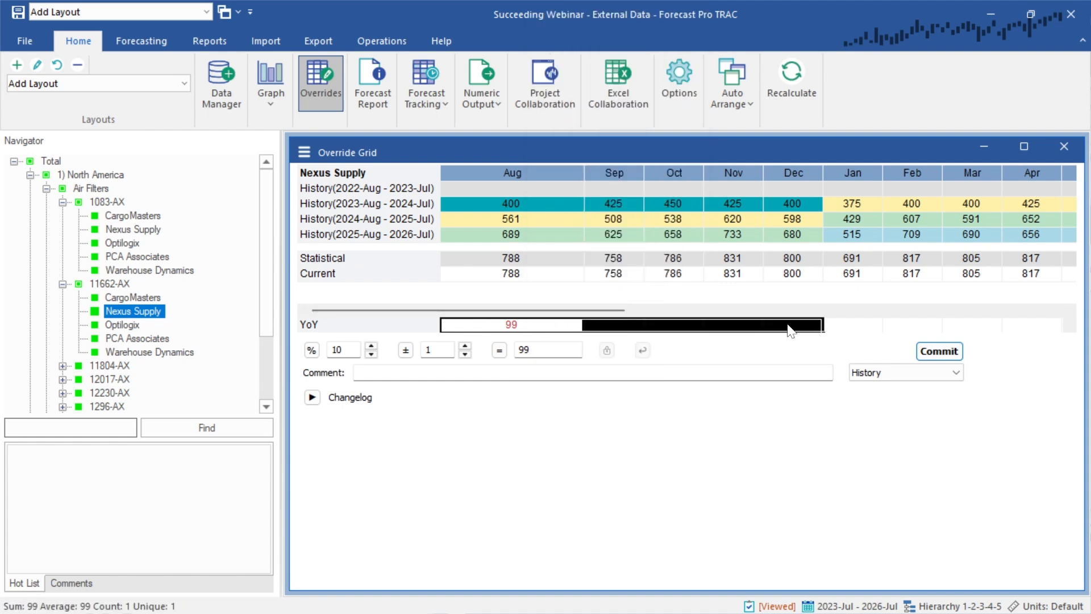
key(ctrl+v)
click(952, 352)
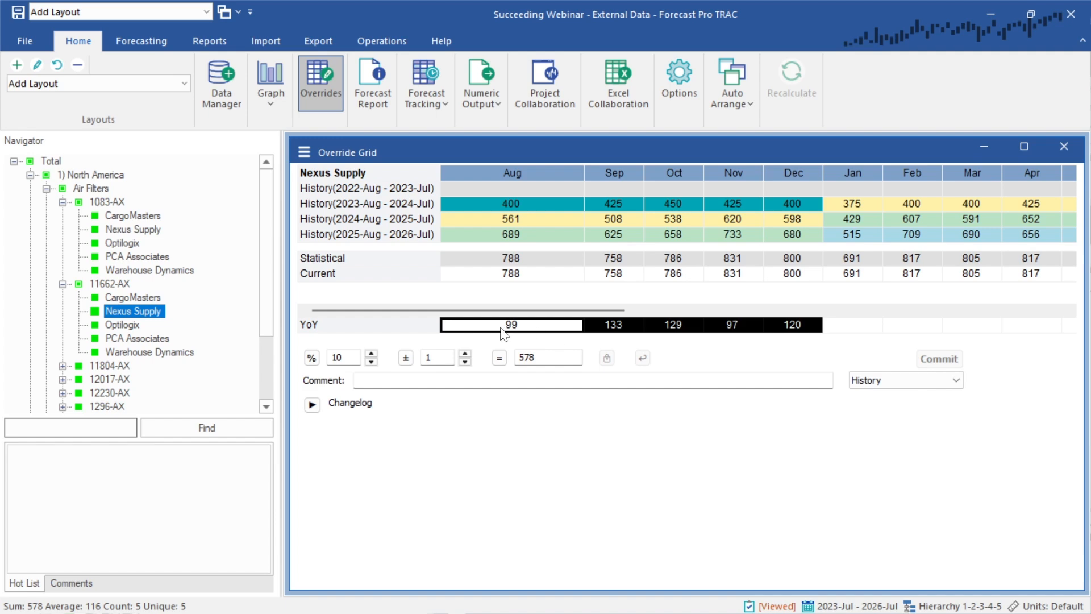
Change the August YoY formula to =(HISTFC-HIST[-12])/HIST[-12]
mouse_move(503, 334)
click(540, 327)
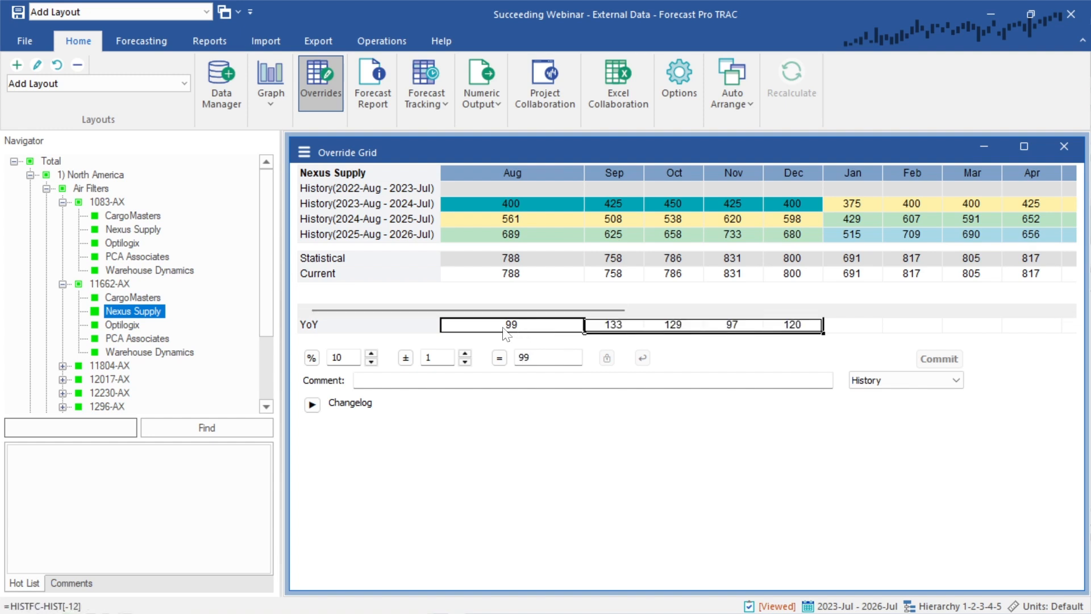
key(F2)
text((HISTFC-HIST[-12)
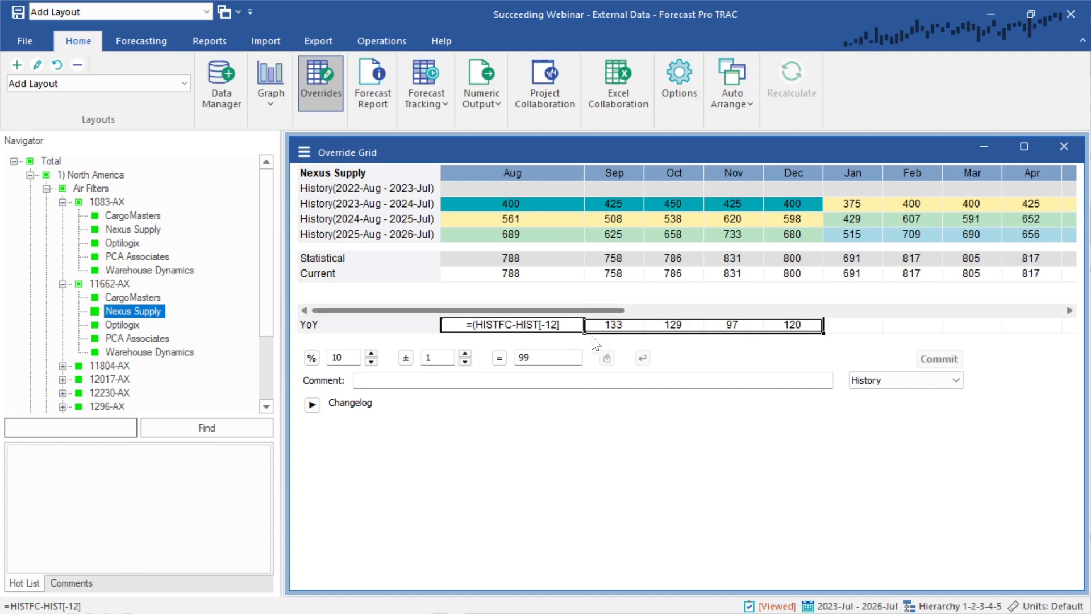
key(End)
text())
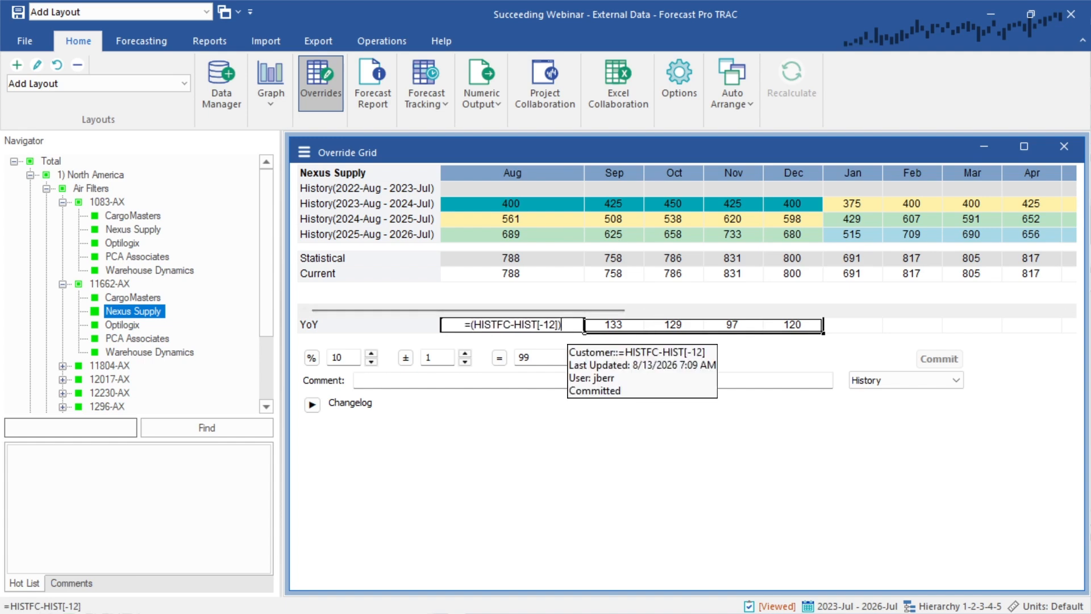
text(/)
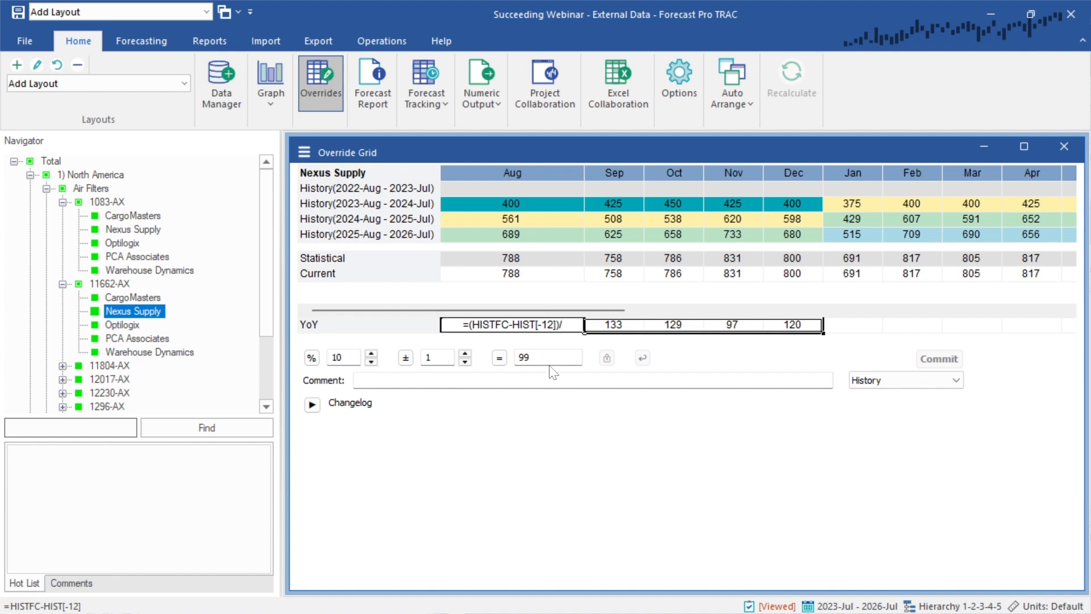
click(538, 233)
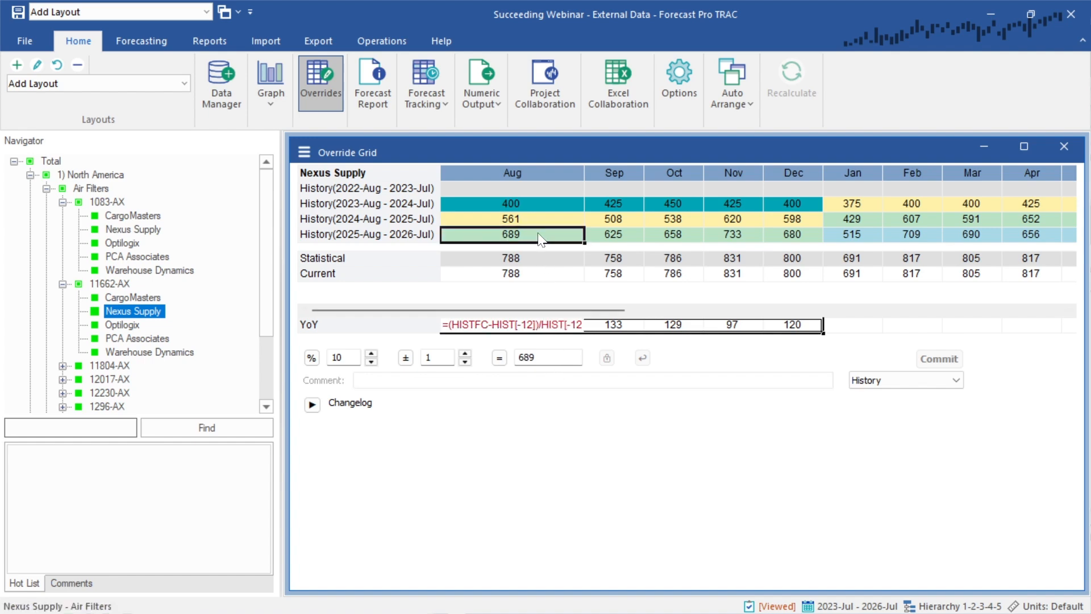
key(Return)
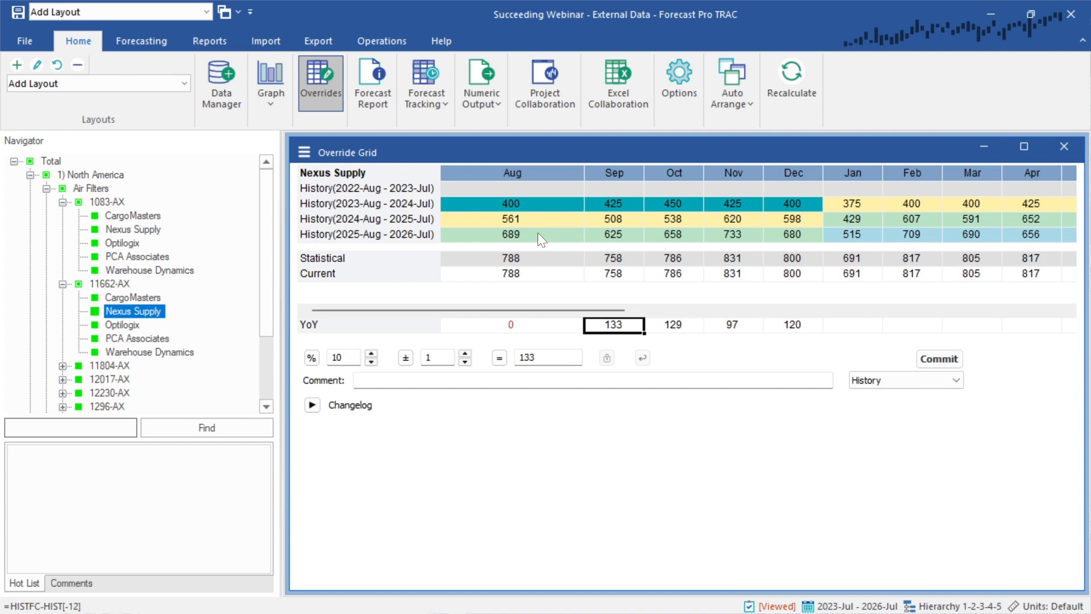
Fill the August YoY ratio formula through Dec and commit the change
click(550, 332)
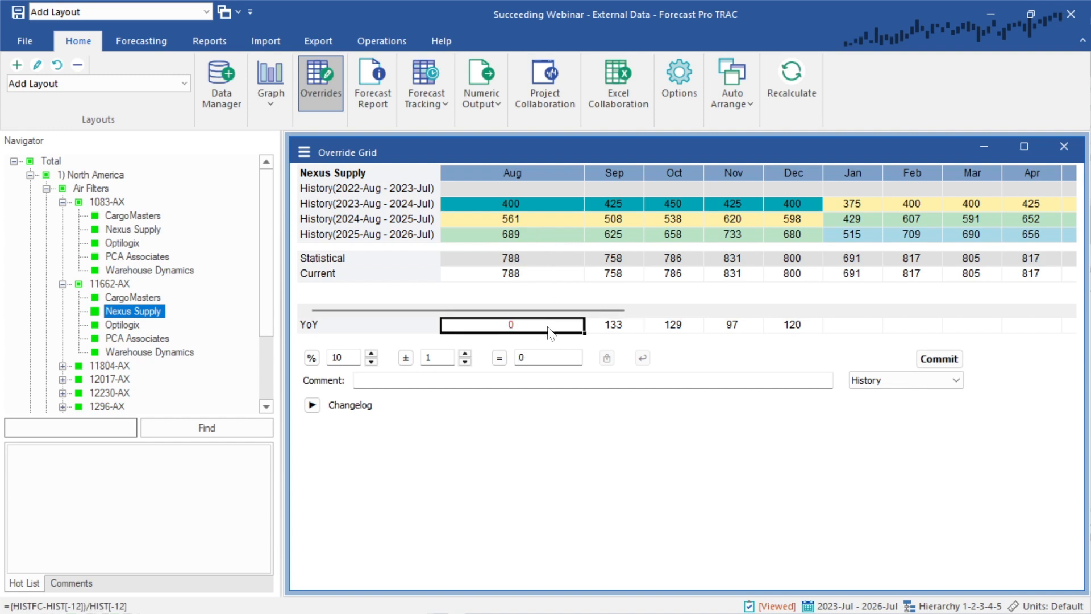
drag(550, 332, 819, 332)
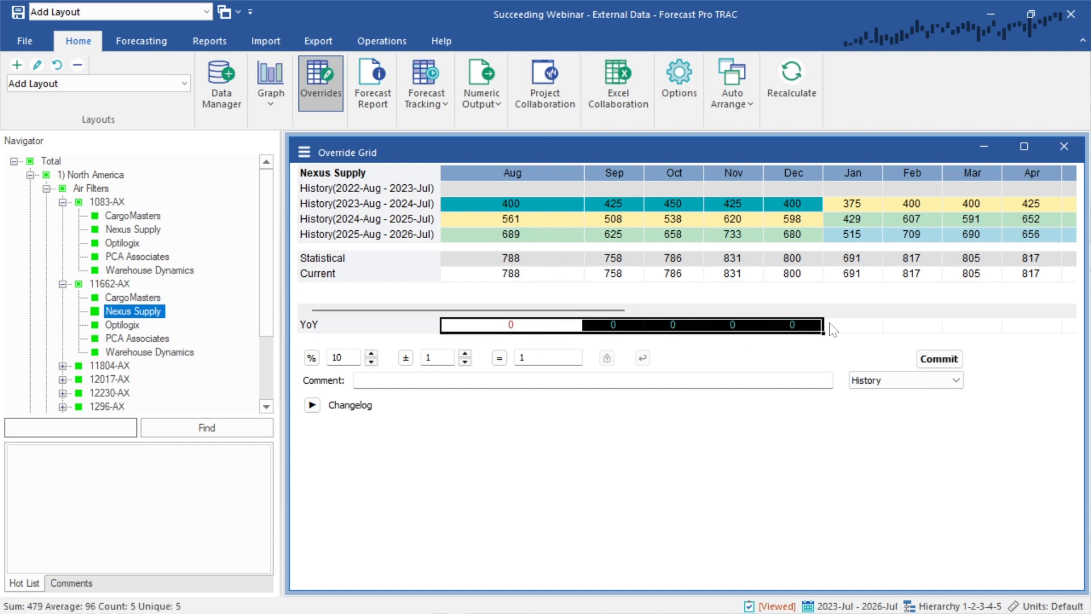
click(935, 357)
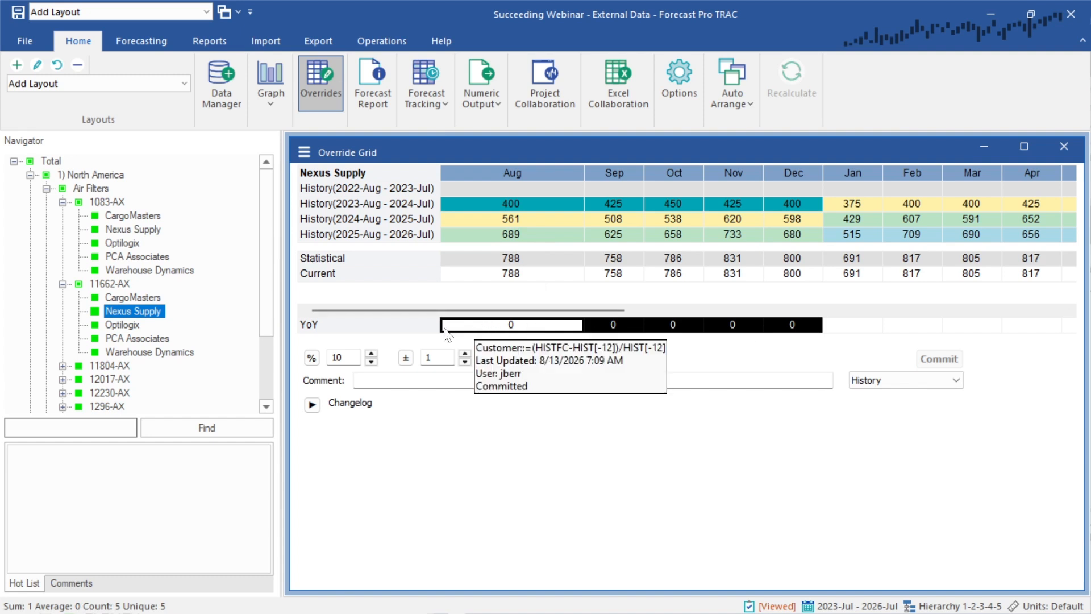
In the override settings, set the YoY row's number format to Percent and apply it to the grid
right_click(403, 329)
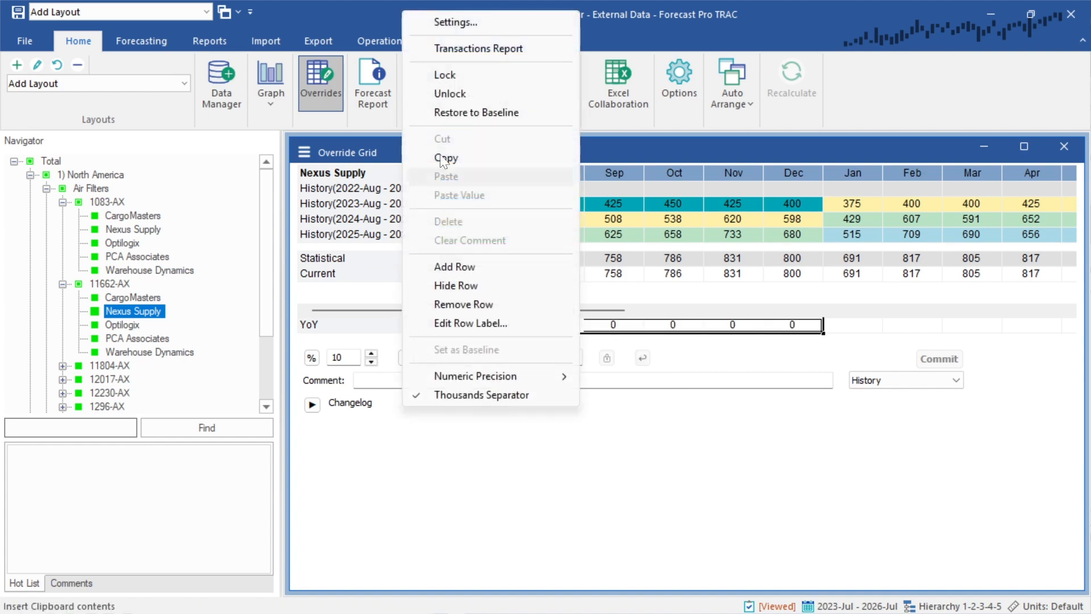
click(476, 21)
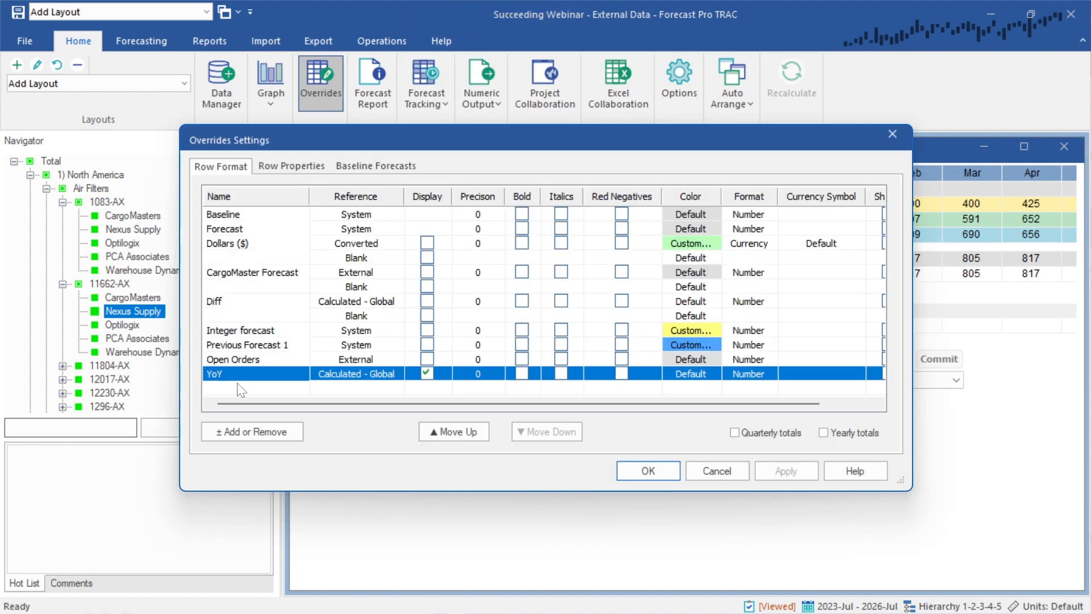
click(764, 377)
click(769, 374)
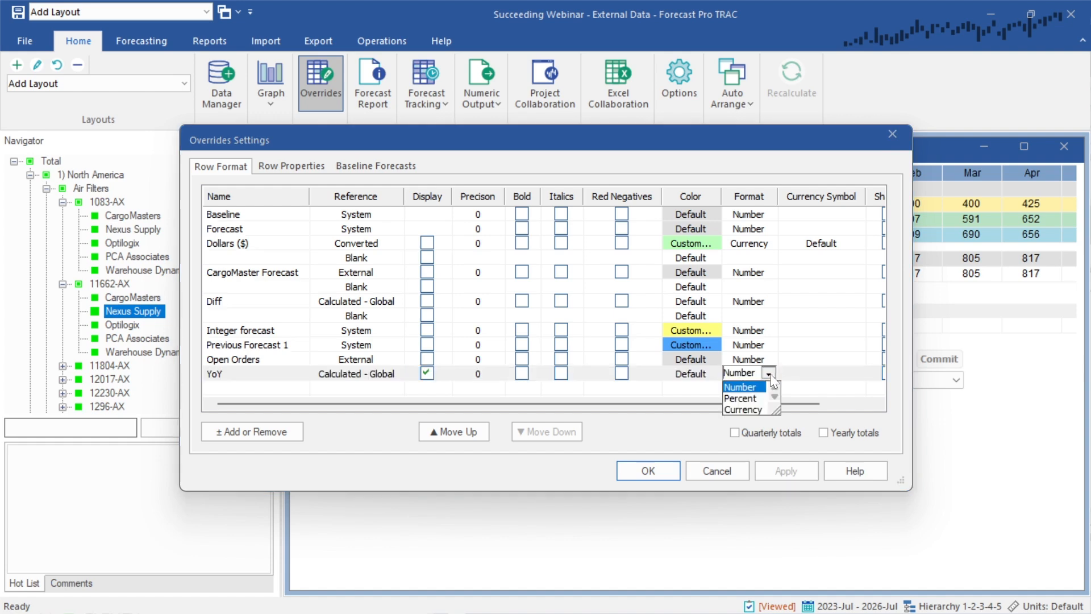
click(758, 399)
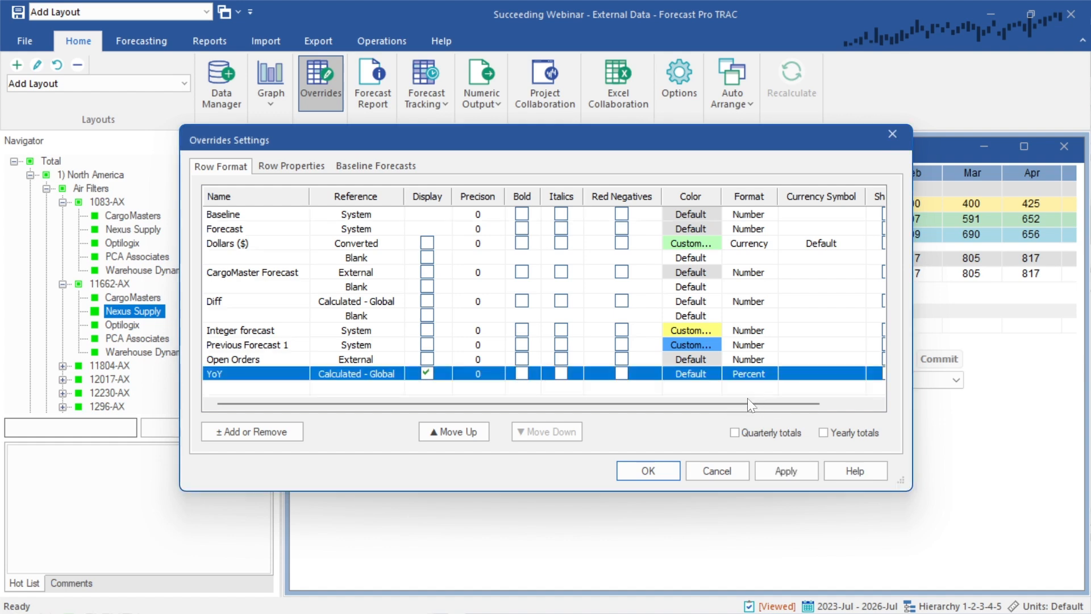
click(647, 471)
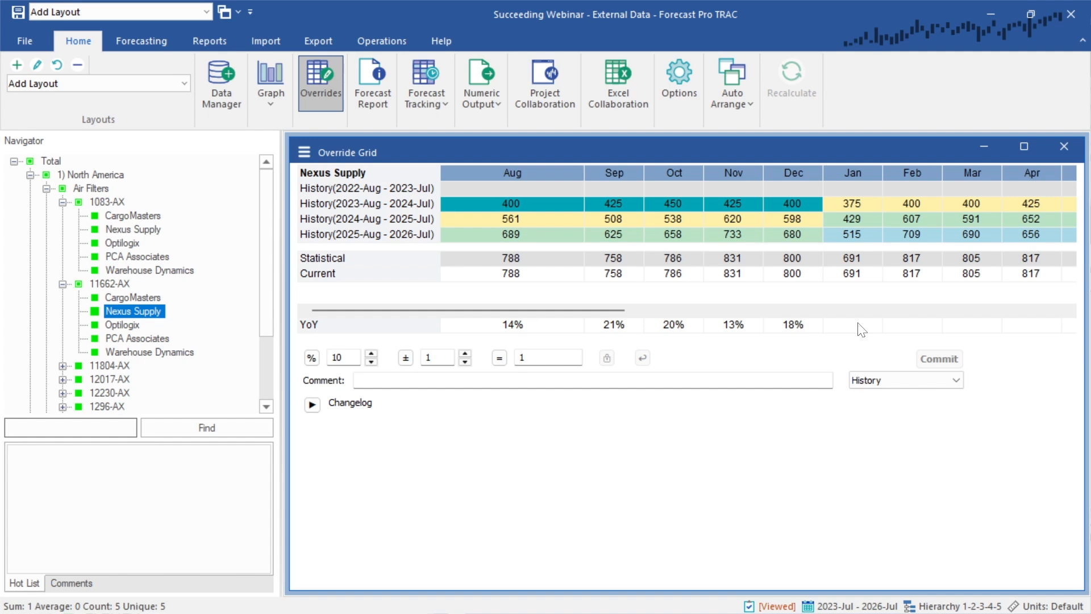
Check the YoY row for CargoMasters and Nexus Supply under 11662-AX and for PCA Associates, Optilogix and Nexus Supply under 1083-AX
click(149, 296)
click(138, 257)
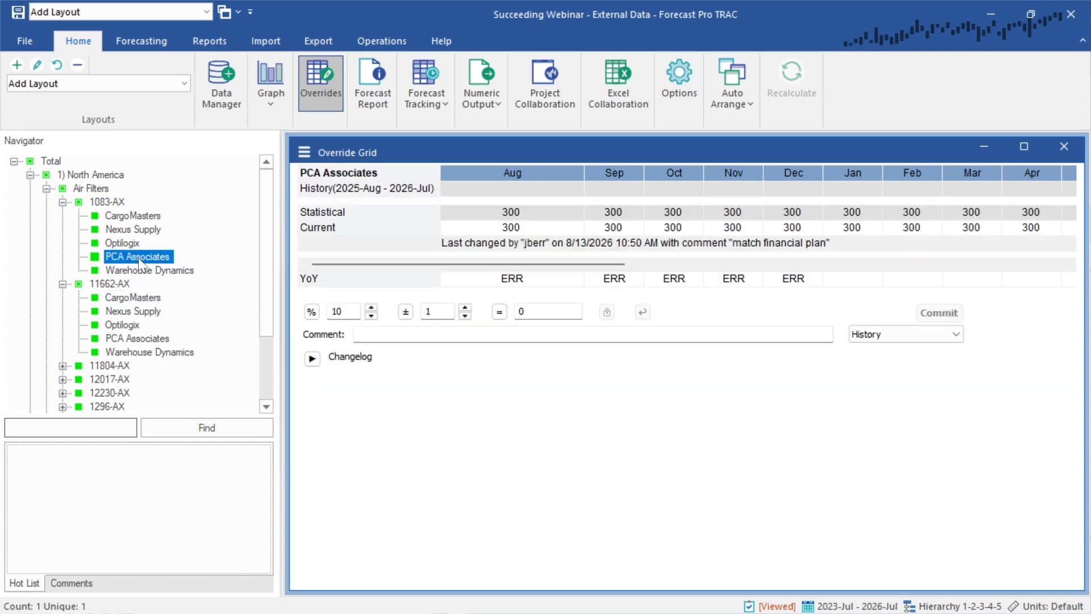
click(130, 238)
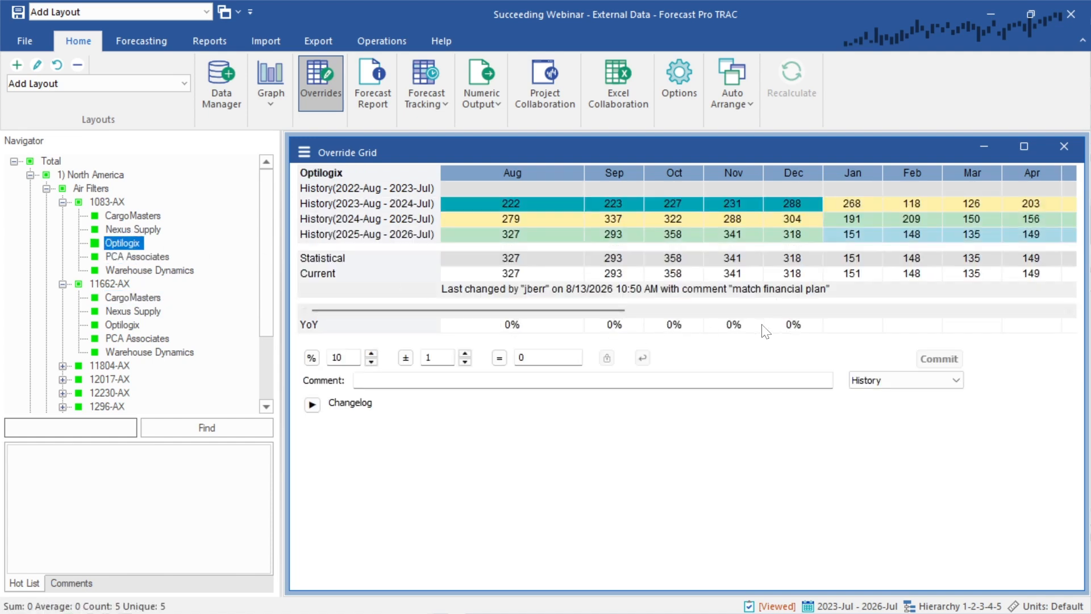
click(112, 229)
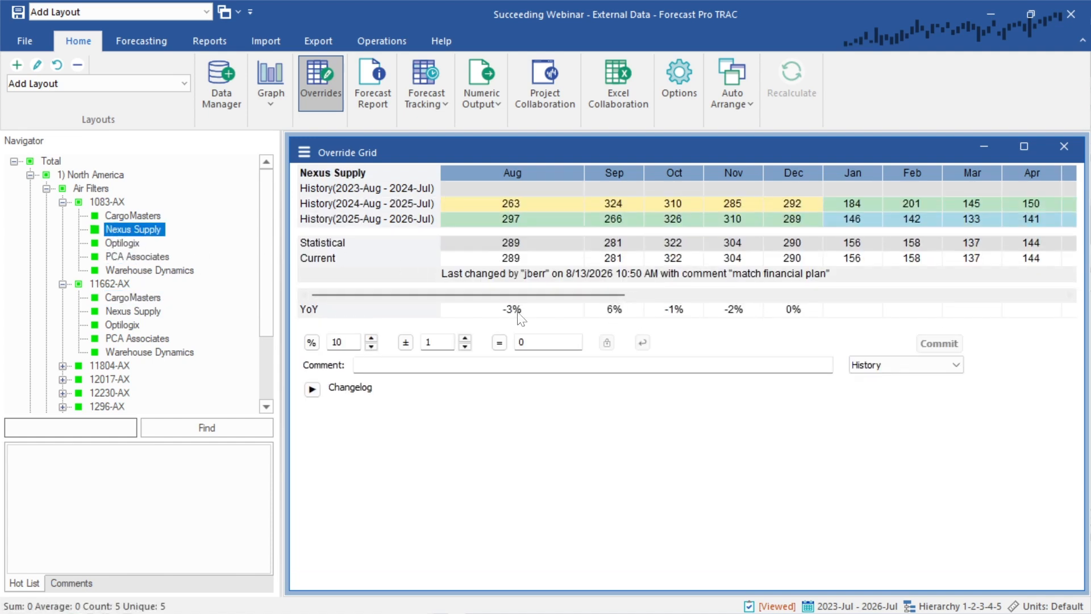
click(127, 310)
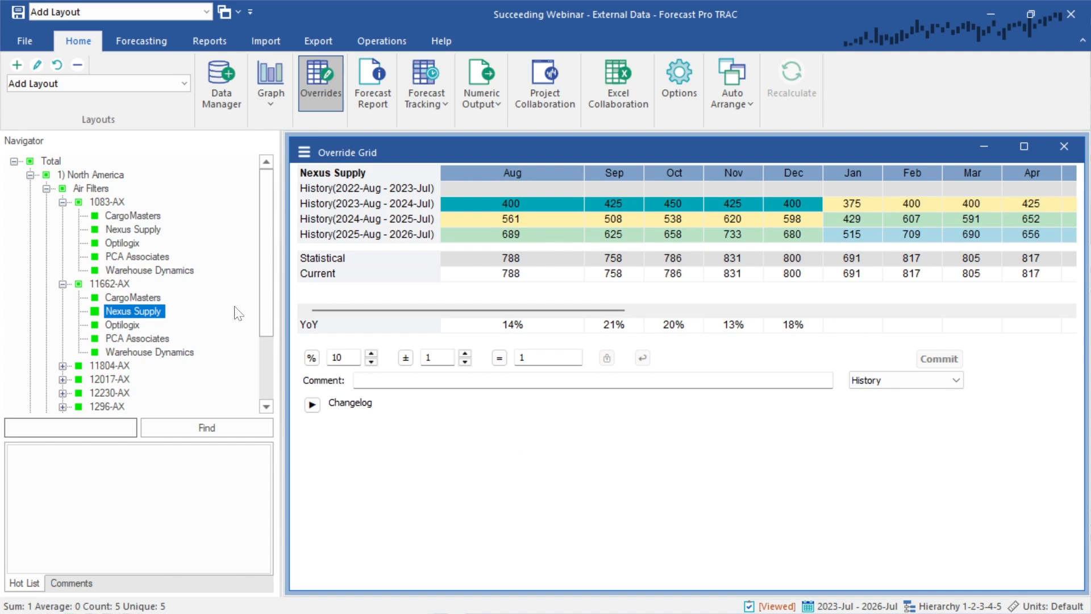
For PCA Associates under 1083-AX, change the August YoY formula to =if(HIST[-12]>0,(HISTFC-HIST[-12])/HIST[-12],0)
click(158, 255)
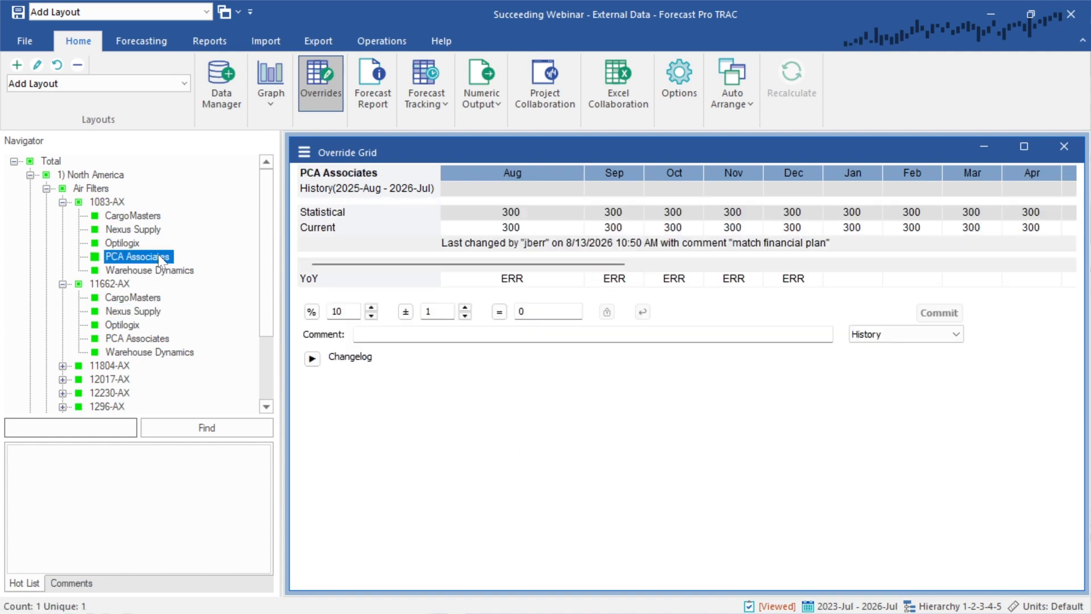
double_click(543, 280)
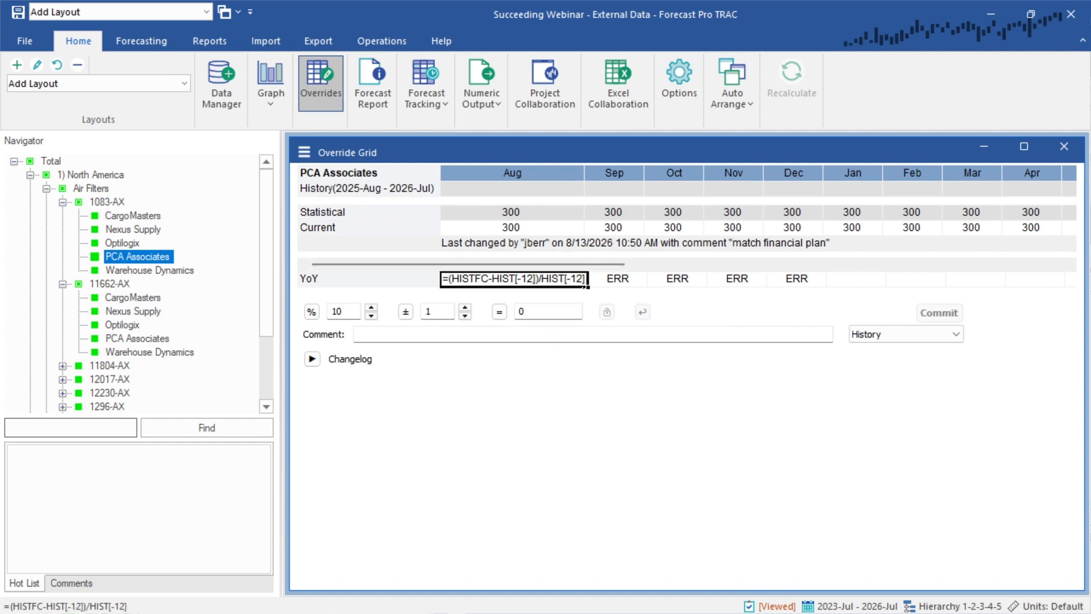
drag(585, 173, 742, 173)
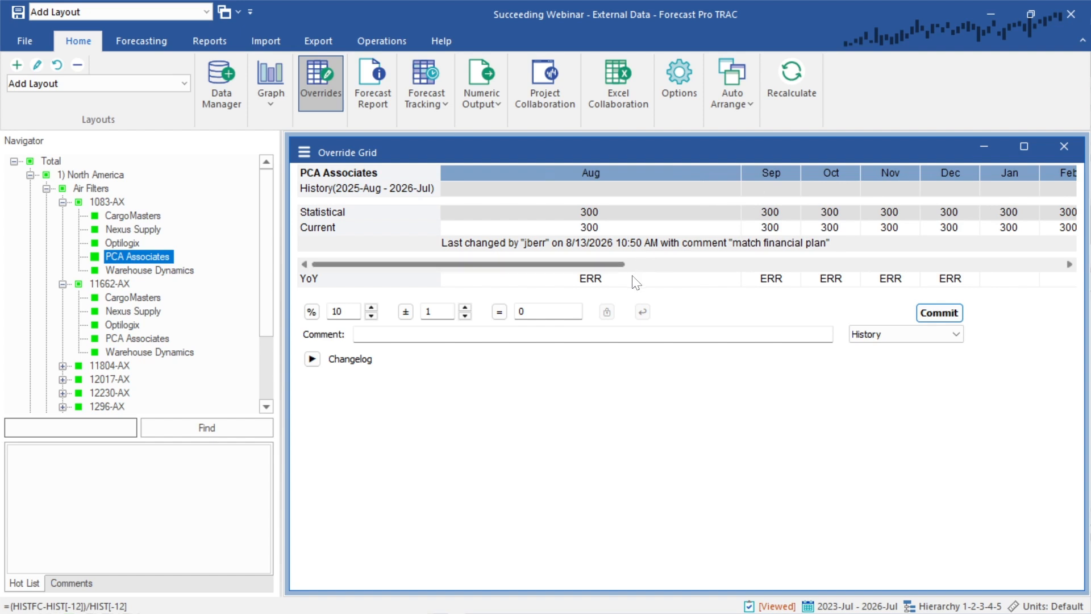
click(527, 279)
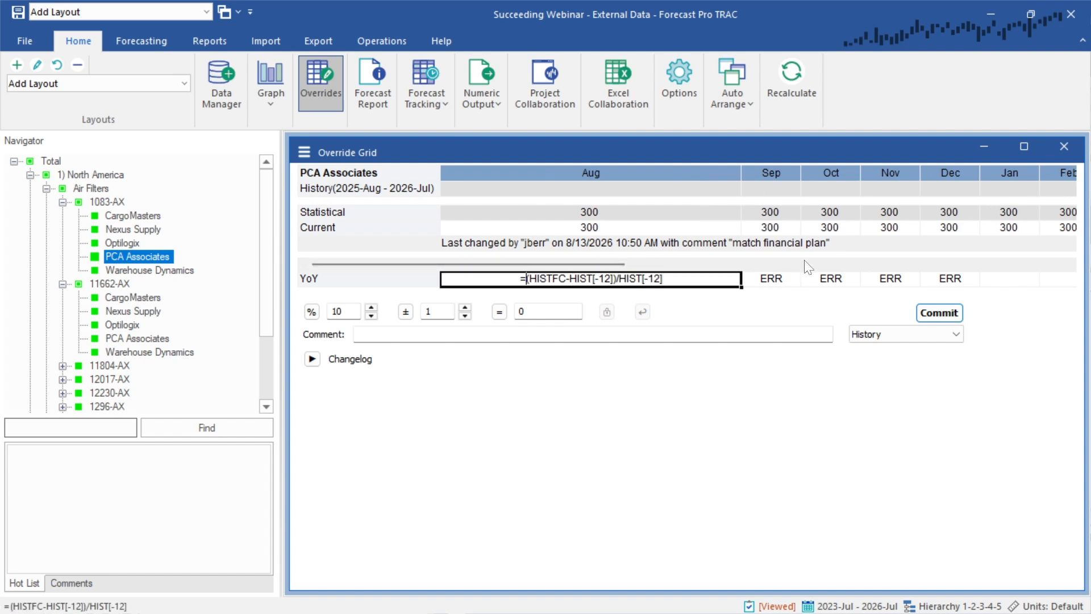
text(if)
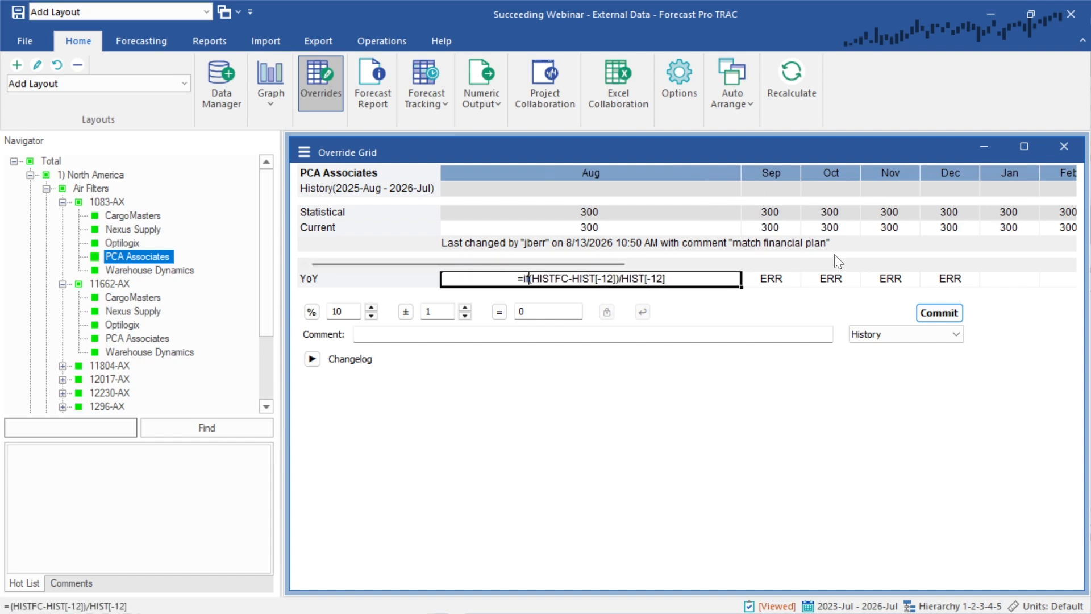
text(()
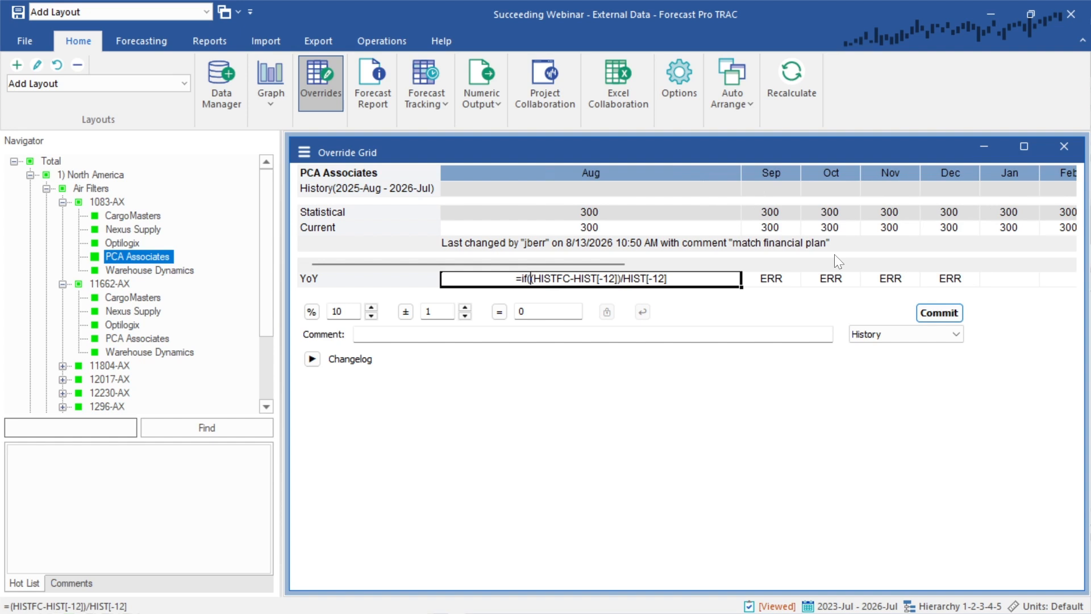
text(HIST)
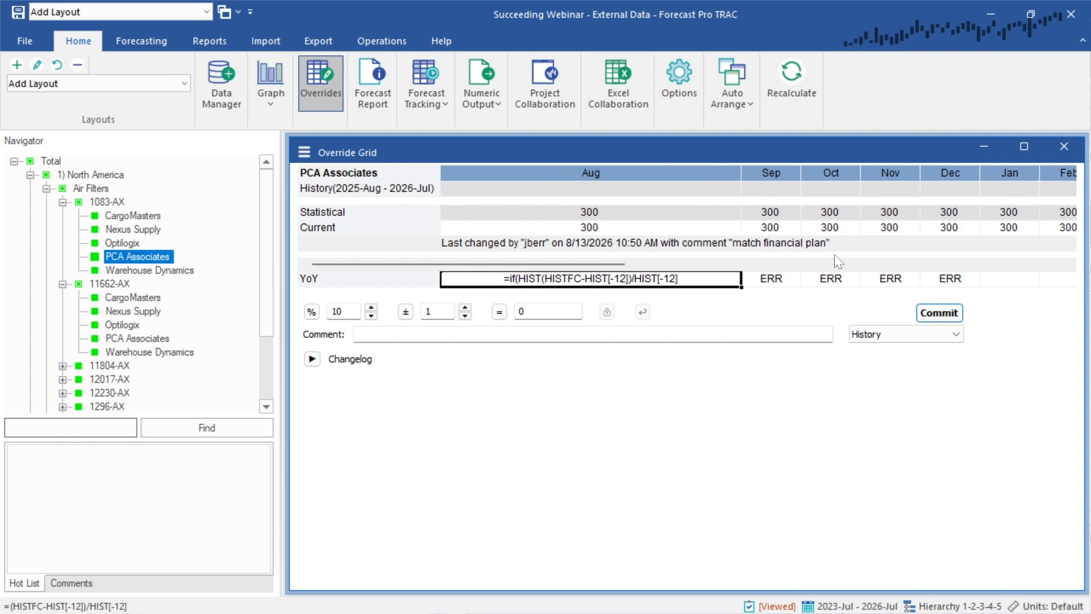
text([-12])
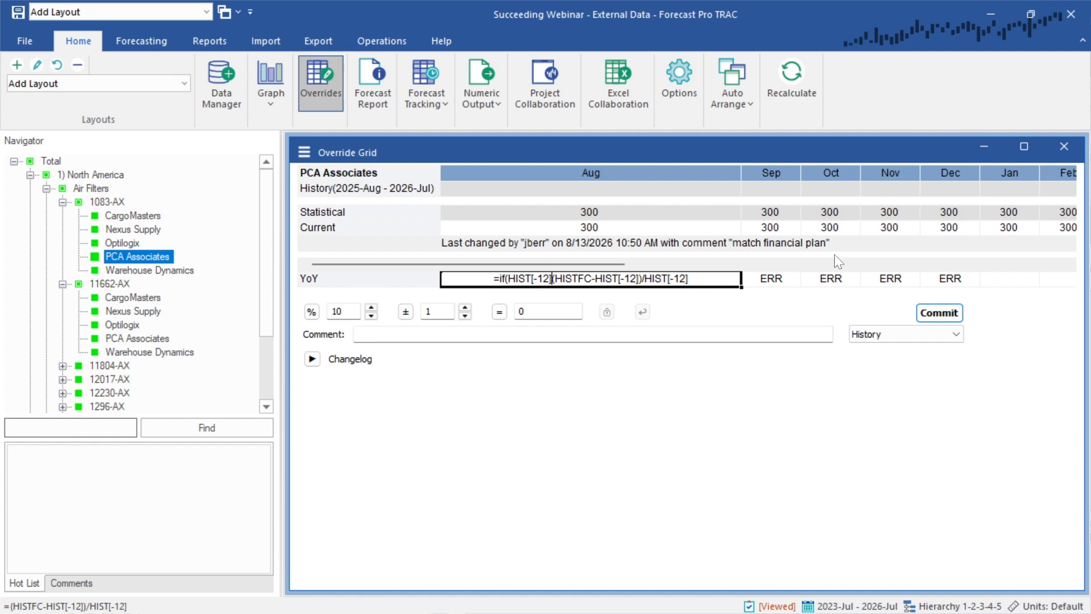
text(>0,)
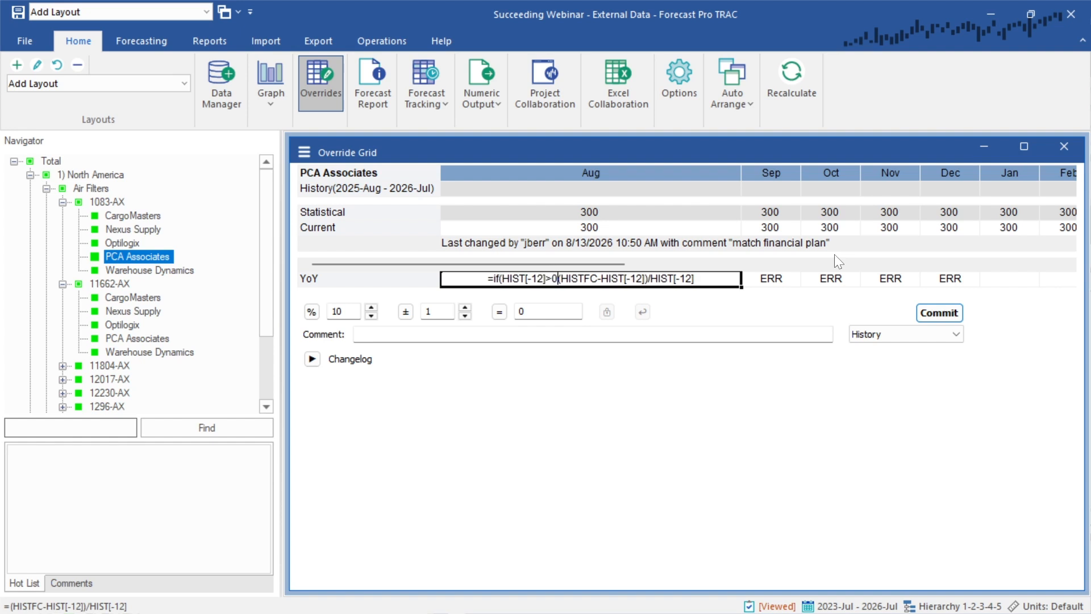
click(712, 280)
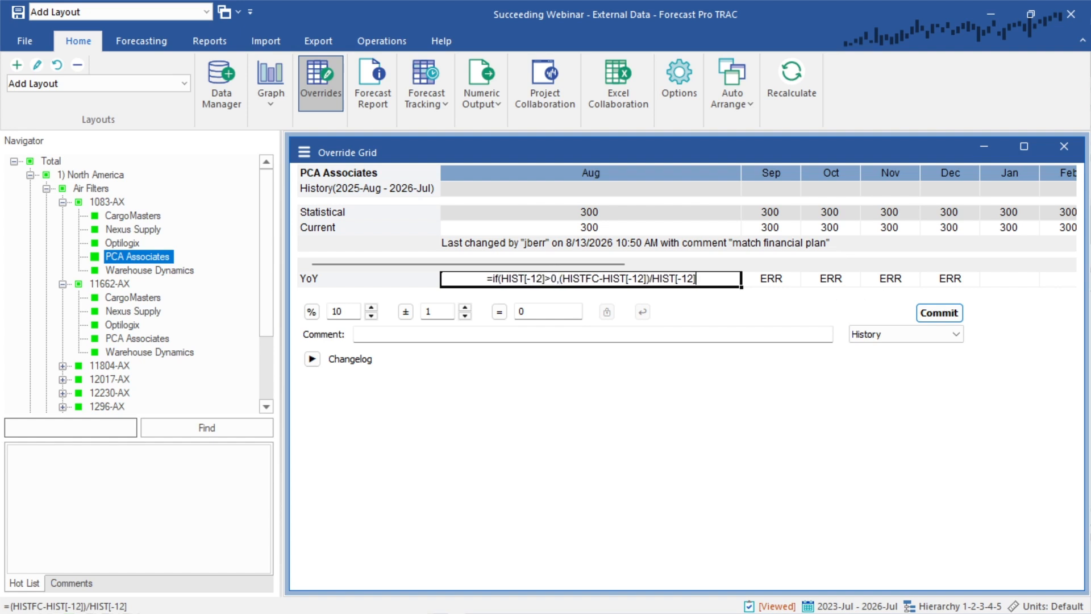
text(,0)
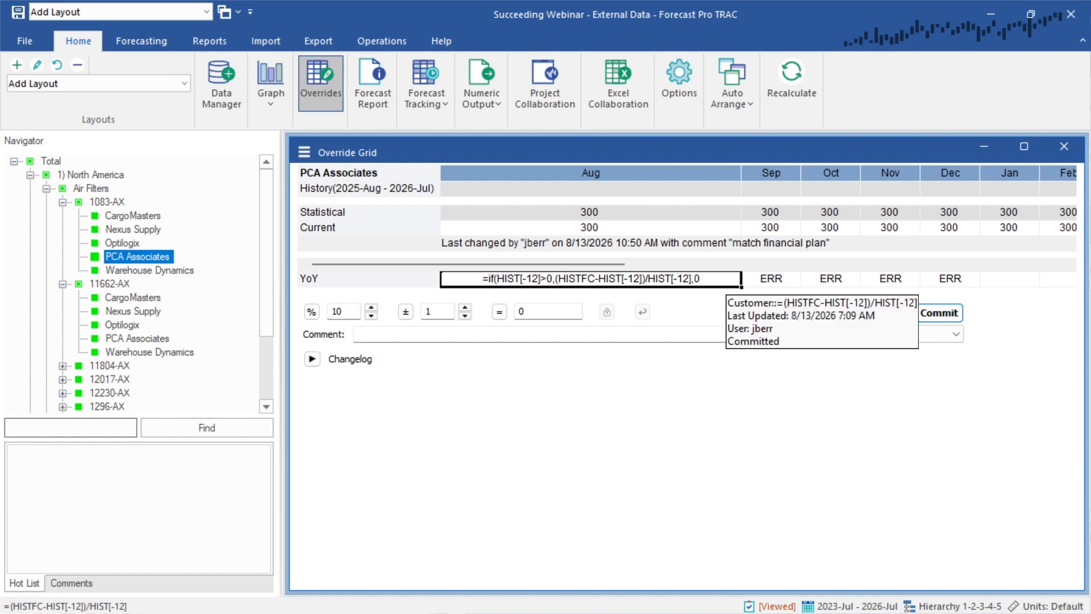
text())
key(Tab)
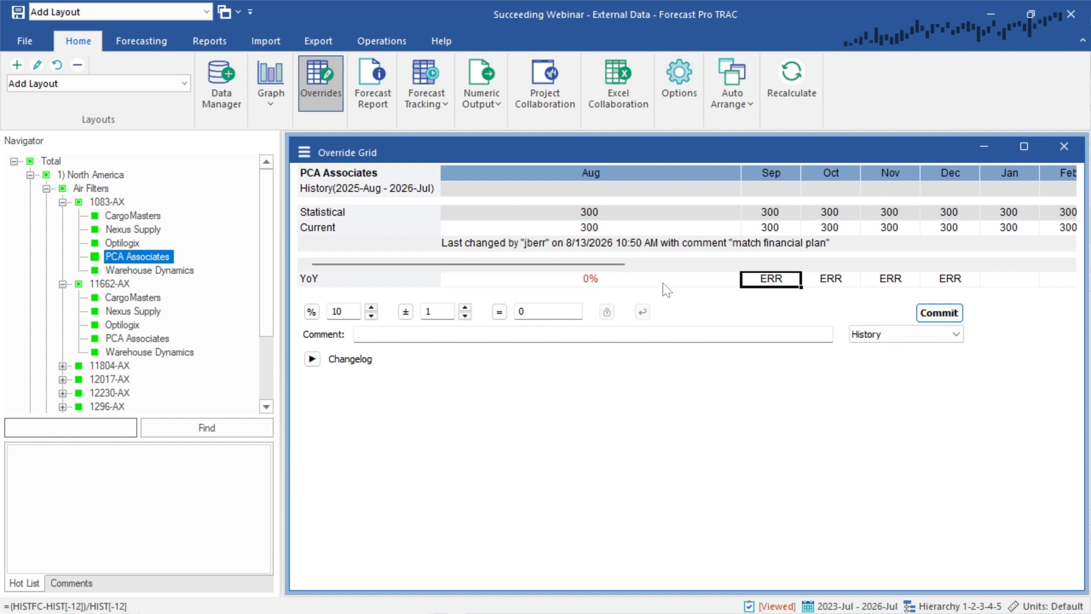
Fill the August YoY IF formula through Dec and commit the change
click(667, 281)
drag(643, 281, 962, 282)
key(ctrl+r)
click(943, 312)
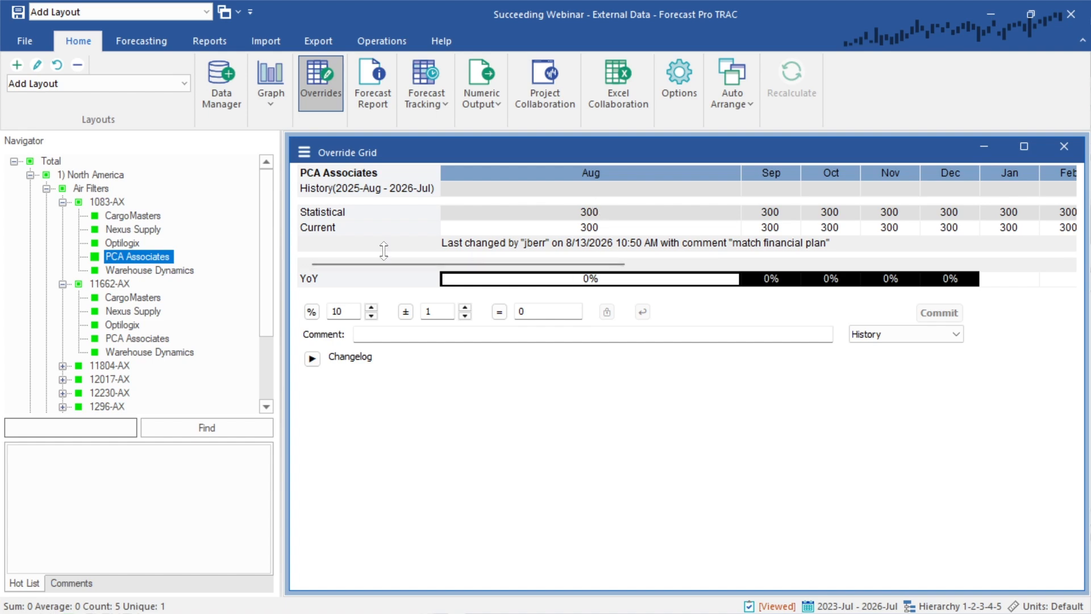
Check the YoY row for CargoMasters and Nexus Supply under 11662-AX
click(140, 300)
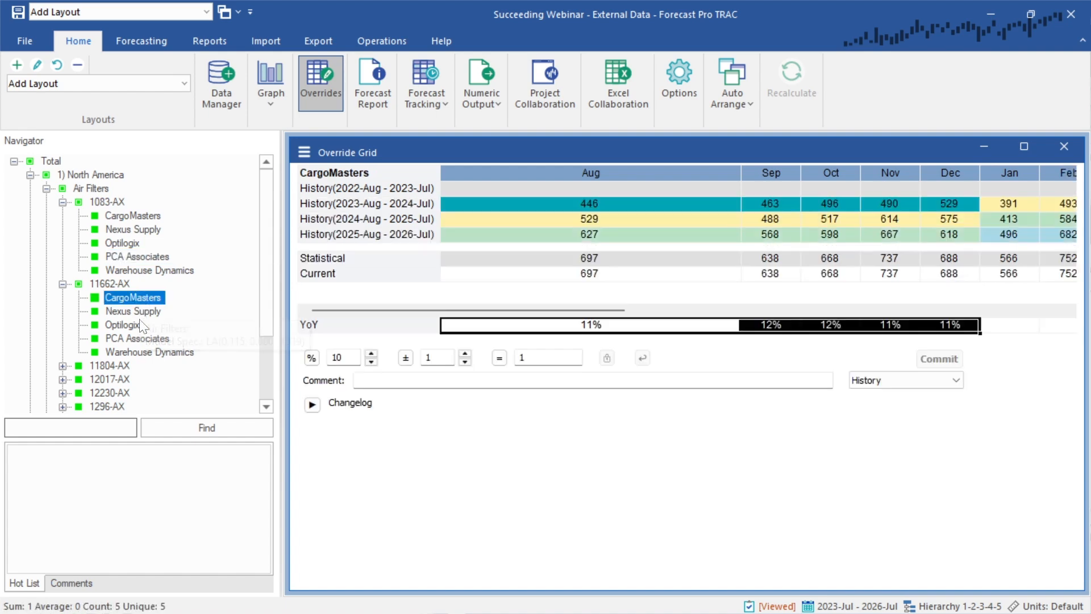
click(143, 313)
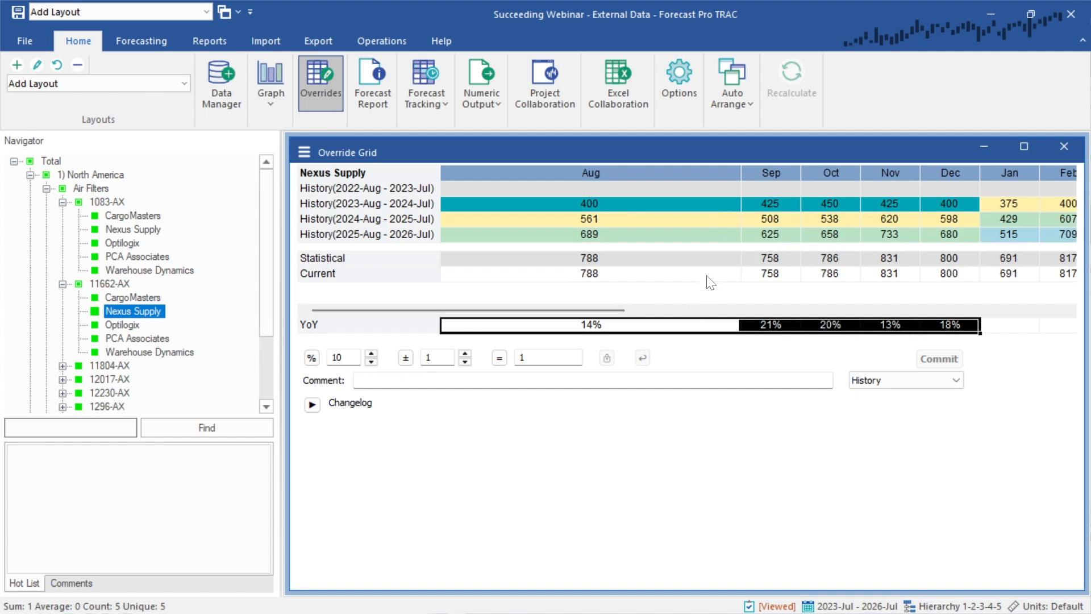
mouse_move(709, 283)
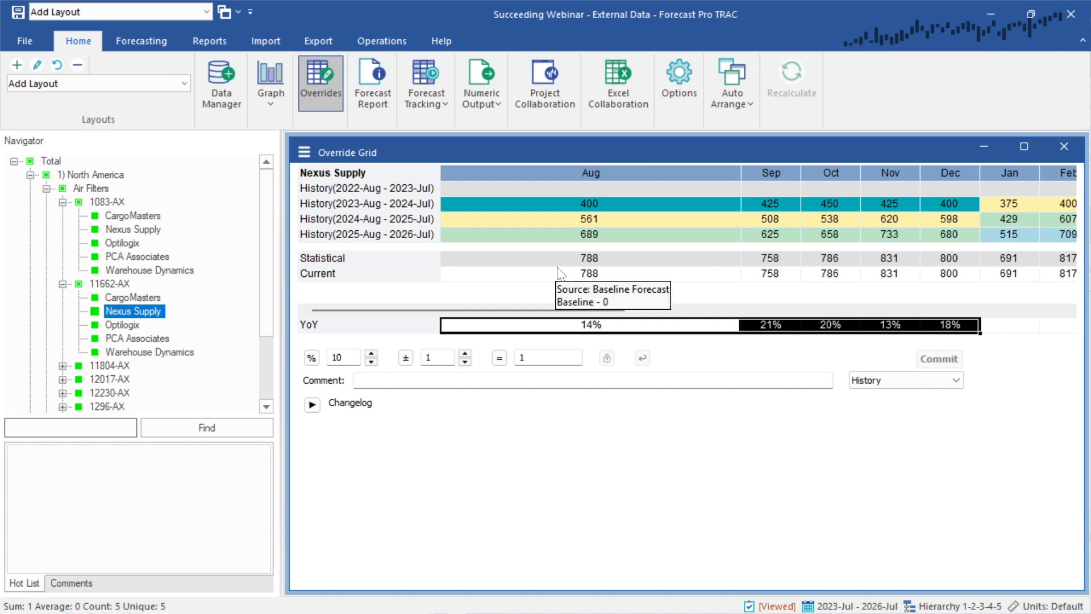
Go to CargoMasters under 11662-AX and add a global calculated row named YoY Cummulative
key(Up)
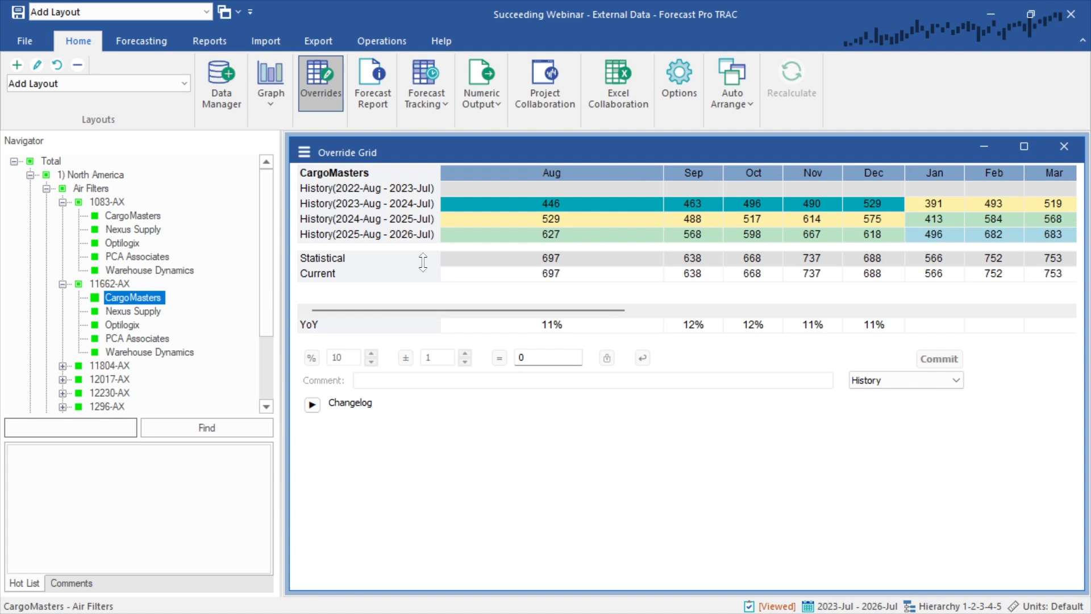
right_click(399, 327)
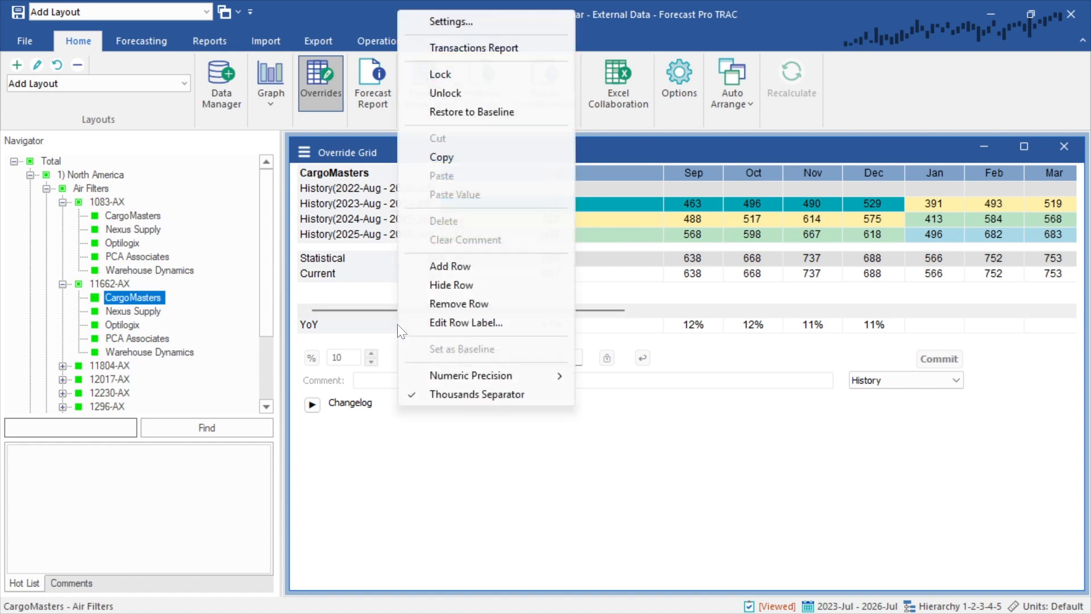
click(449, 266)
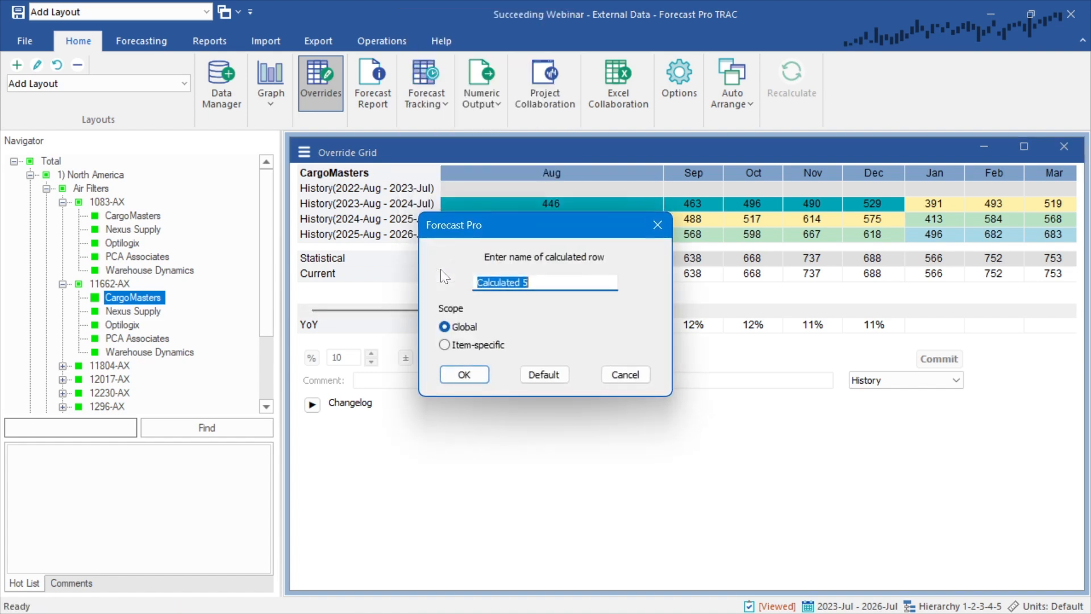
text(YoY Cummulative)
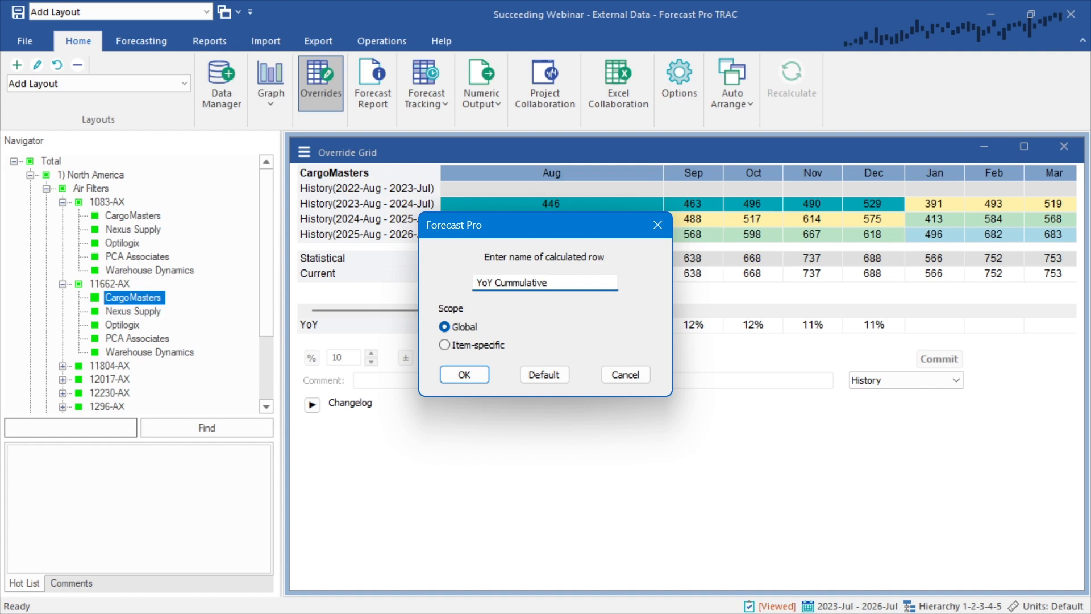
key(Return)
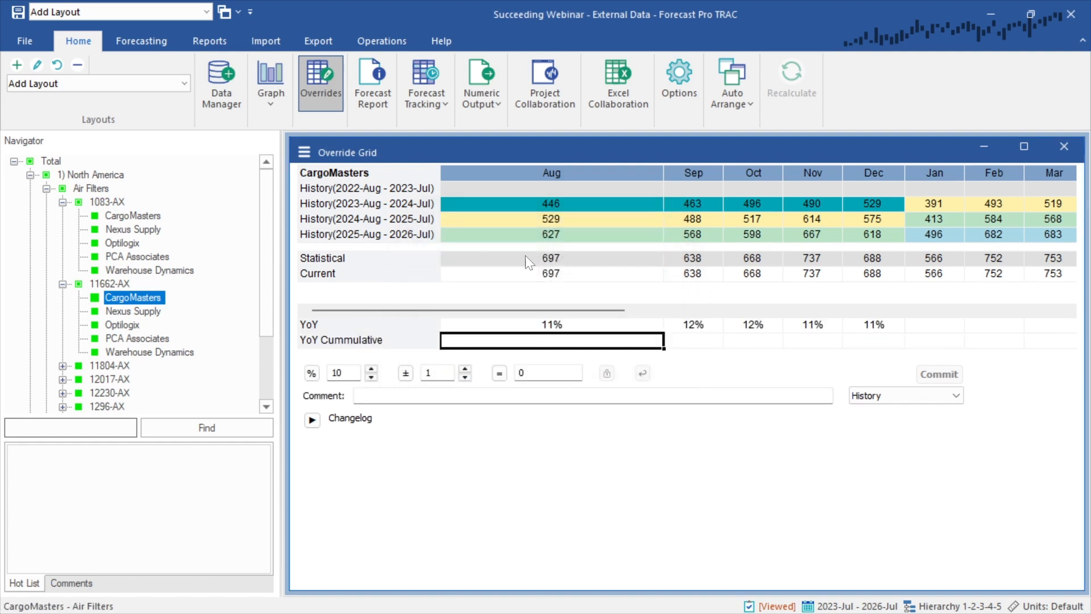
Widen the Dec column, enter =sum(HISTFC,2026-1,2026-12) in the Dec cell of the YoY Cummulative row, and commit it
drag(660, 174, 573, 173)
drag(814, 173, 978, 171)
click(870, 344)
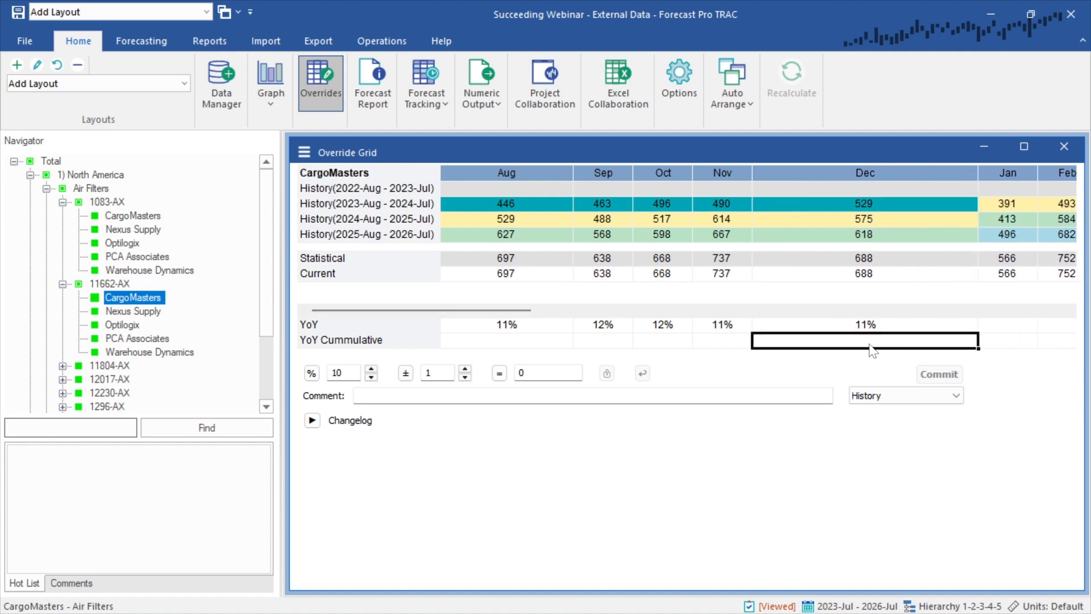
text(=sum()
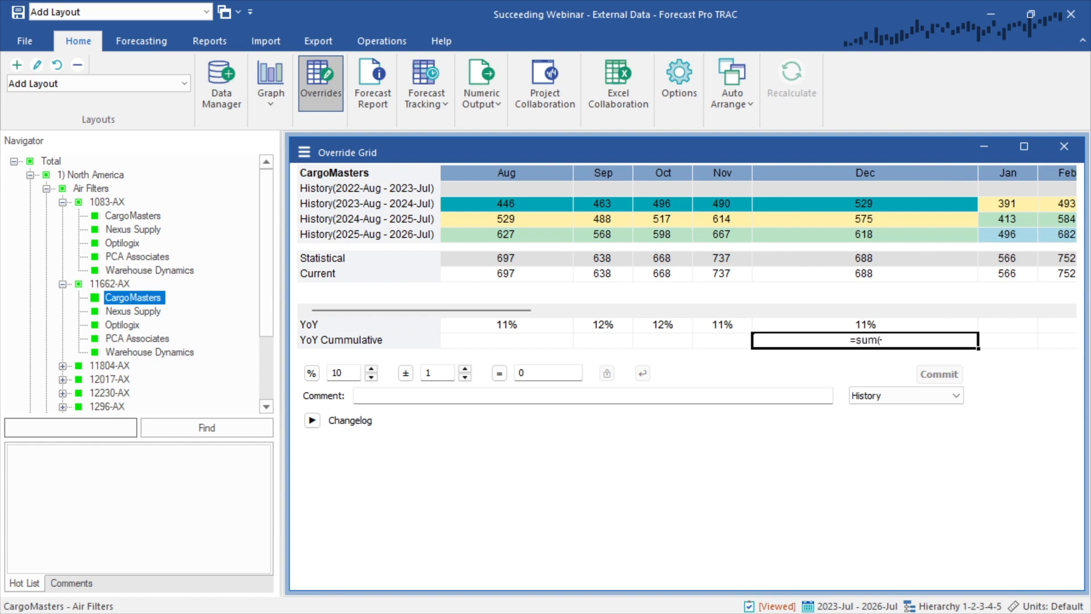
text(HISTFC,2026)
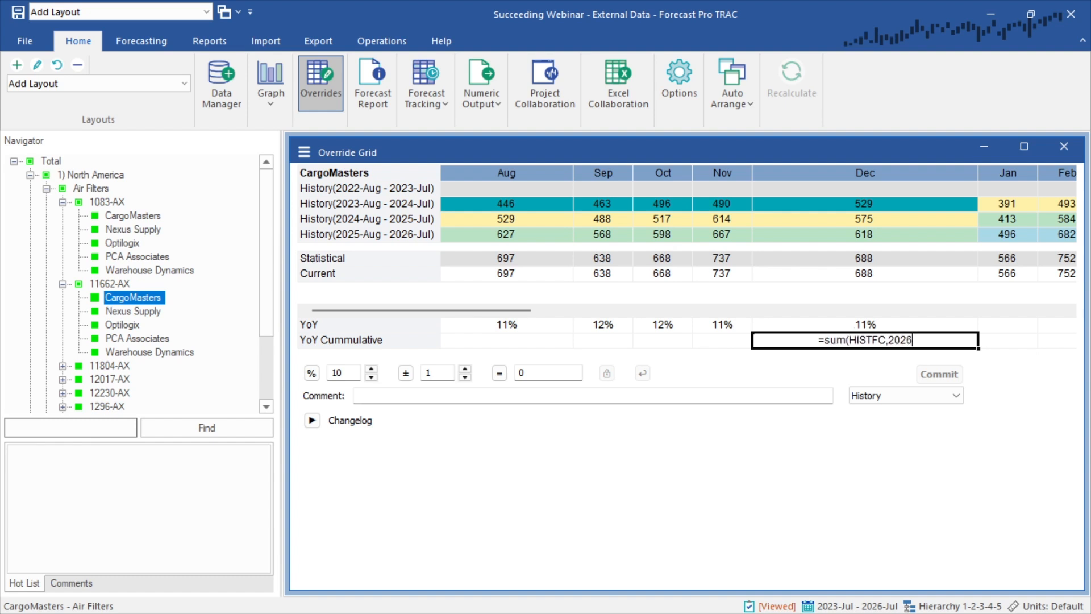
text(-1,)
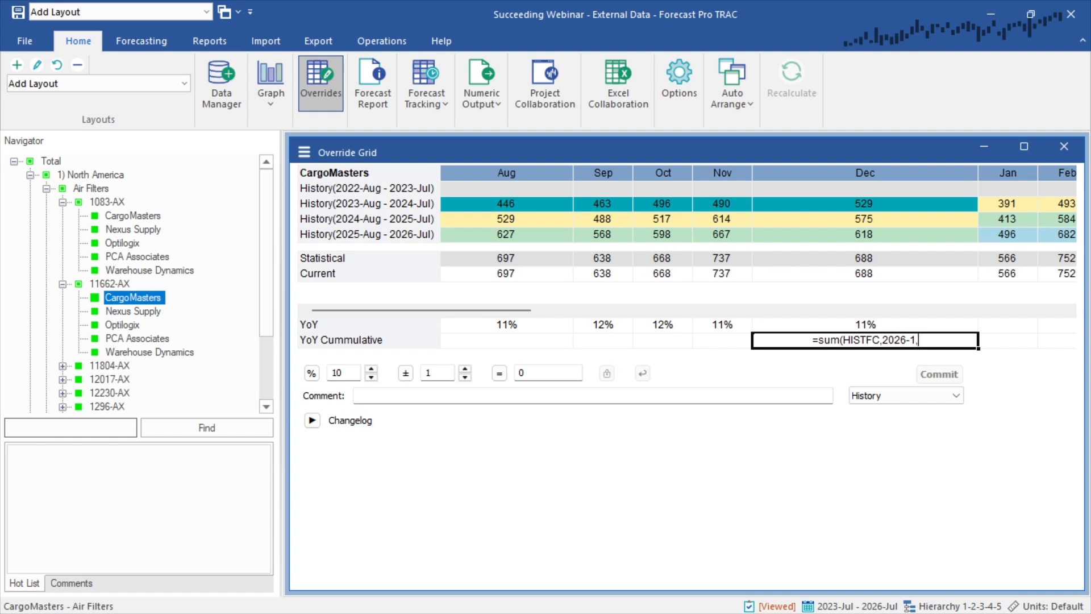
text(2026-12)
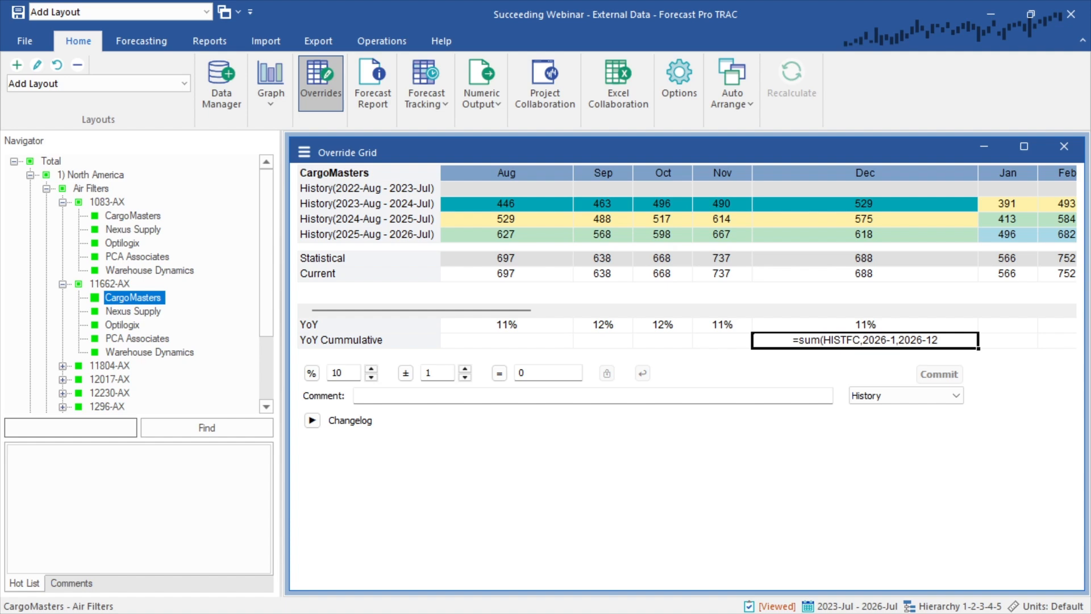
text())
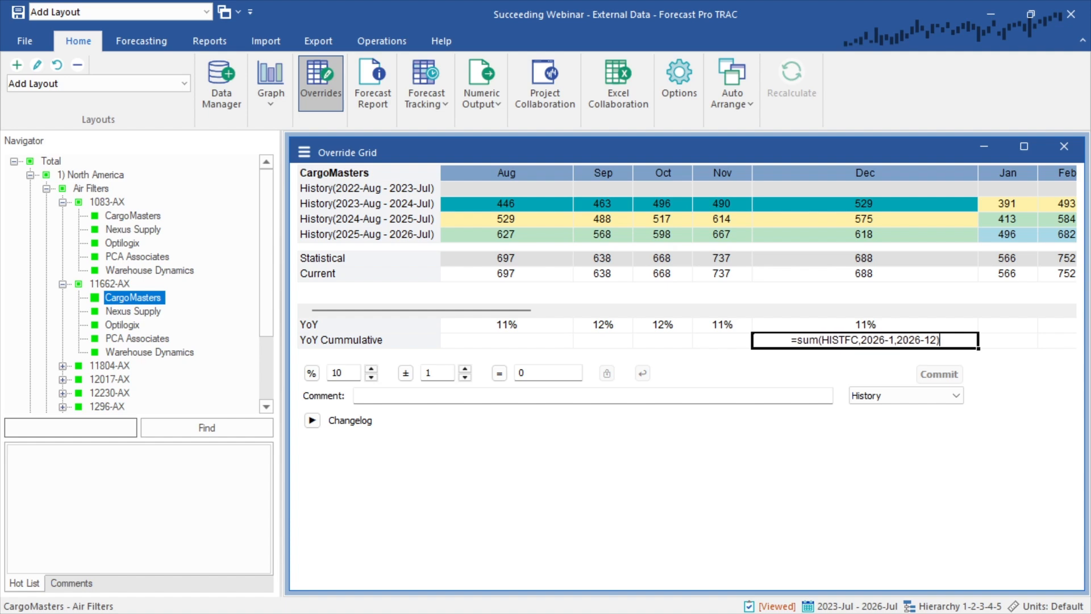
key(Tab)
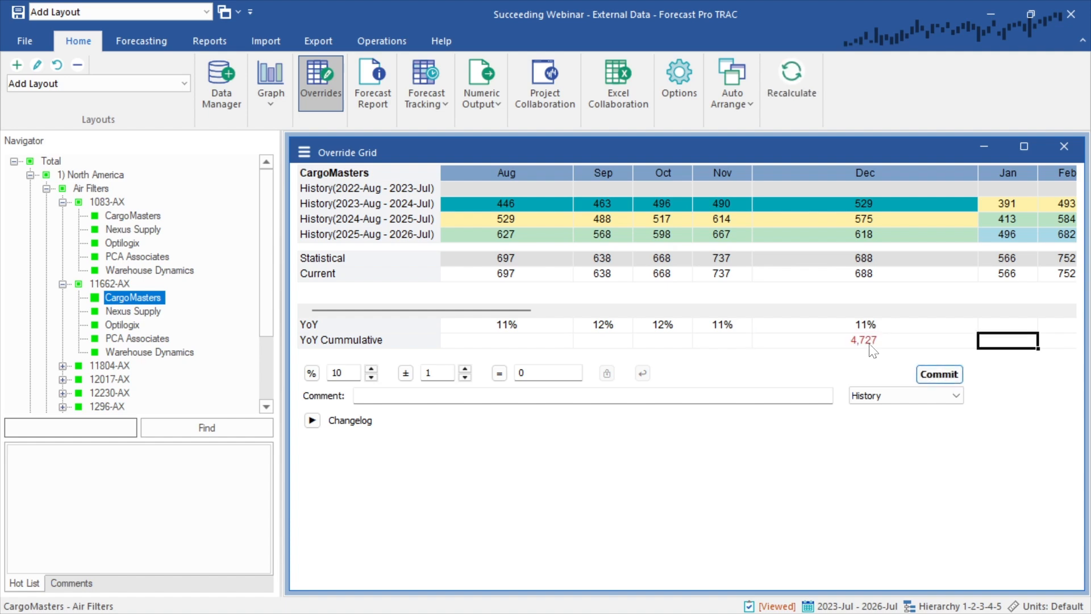
click(872, 344)
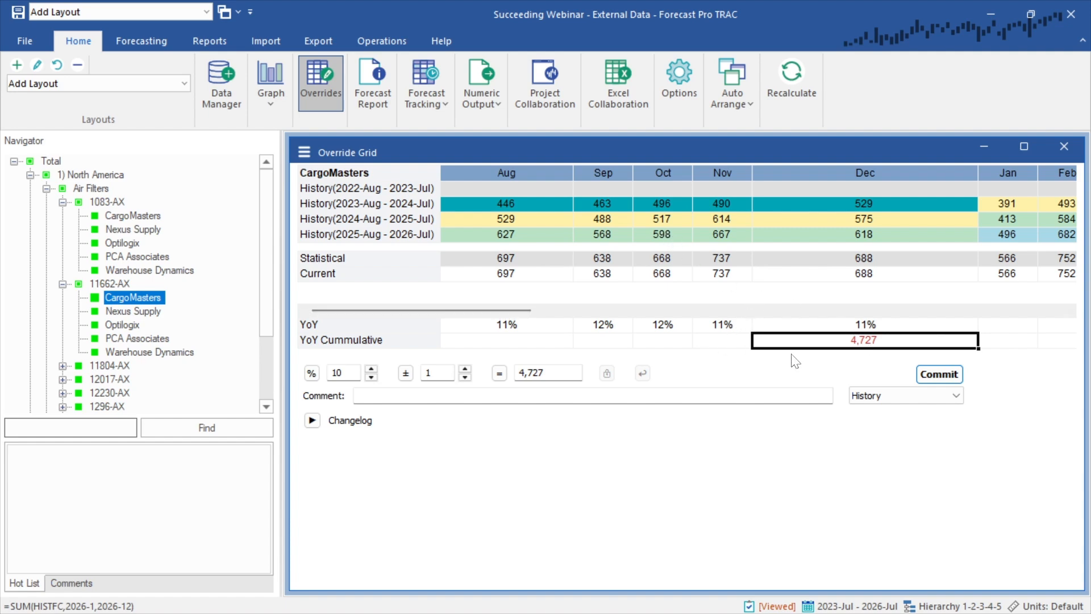
click(943, 375)
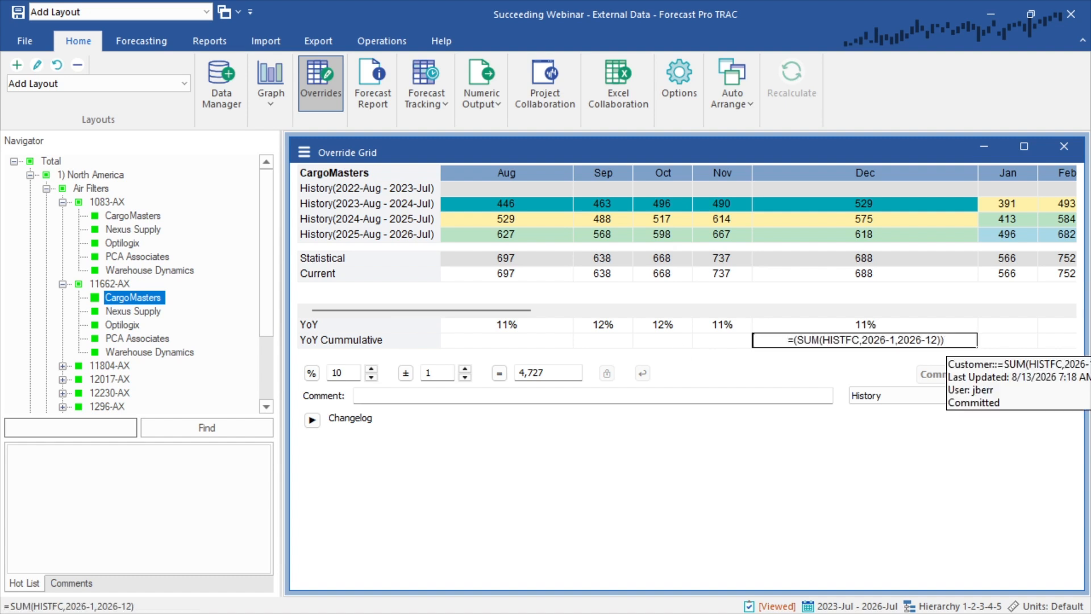
Extend the Dec formula of the YoY Cummulative row to =(SUM(HISTFC,2026-1,2026-12))-(SUM(HIST,2025-1,2025-12)) and commit it
text(-)
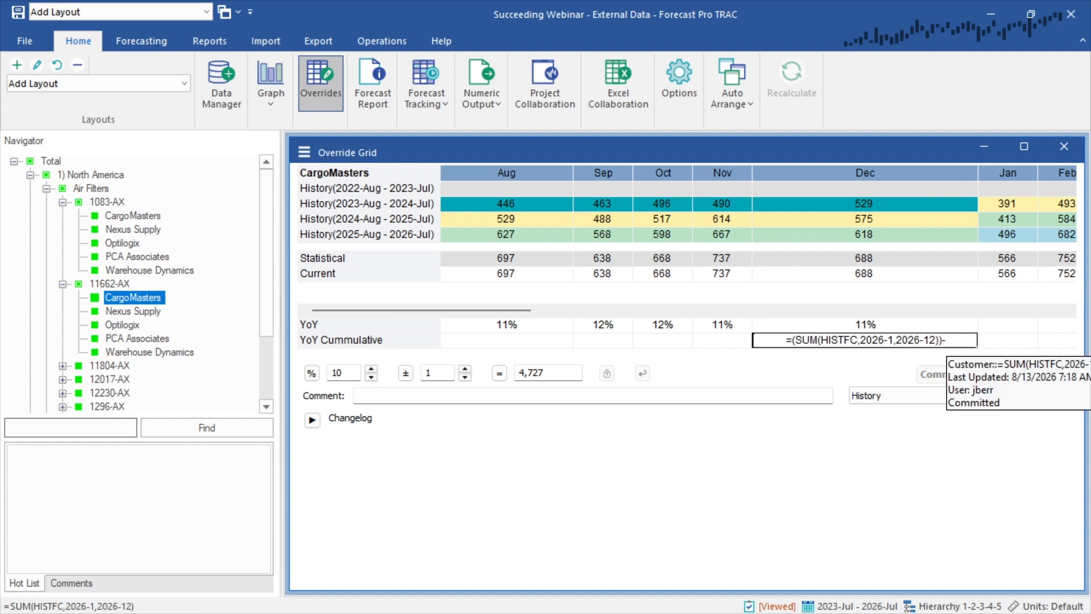
text((sum()
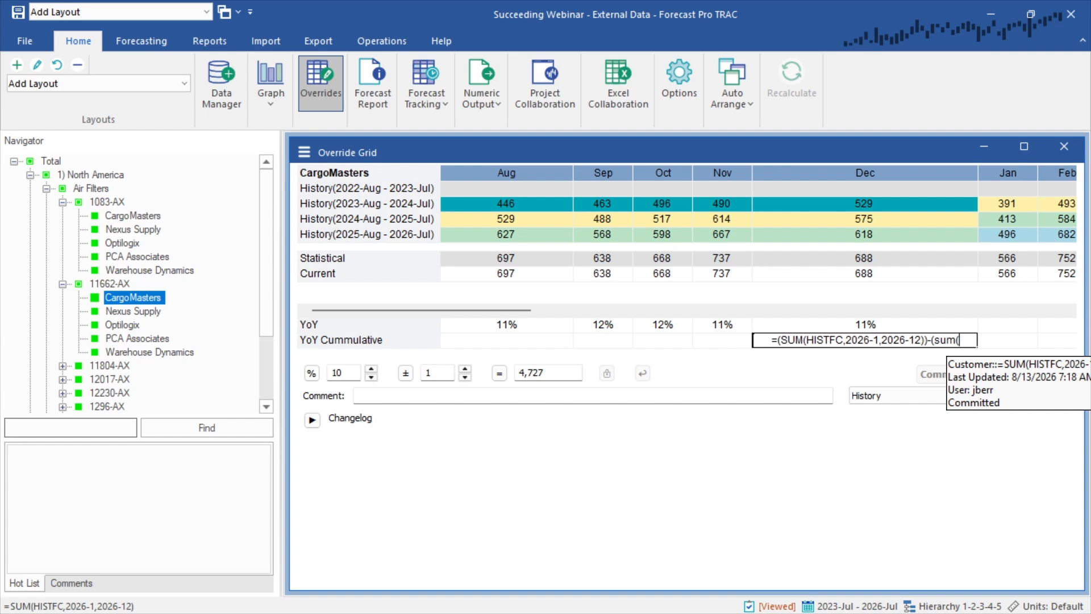
text(HIST)
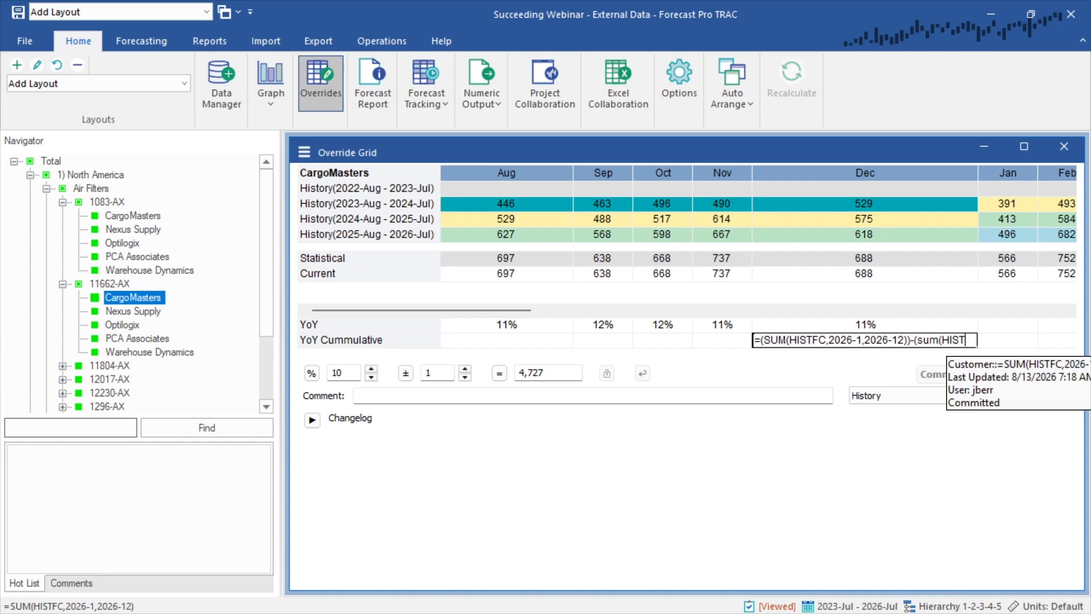
text(,2025-1)
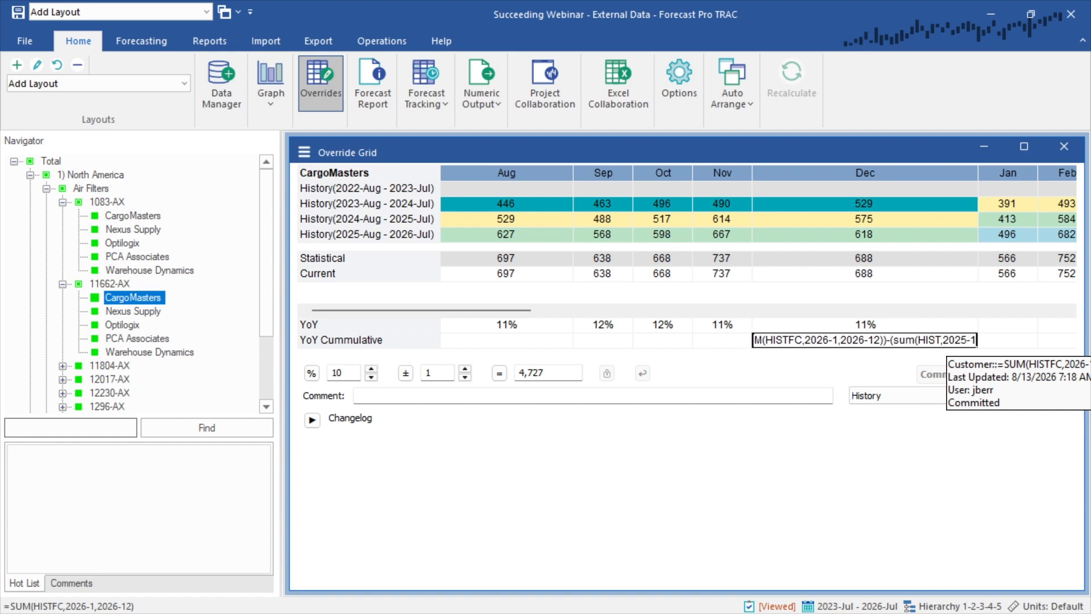
text(,20)
text(25)
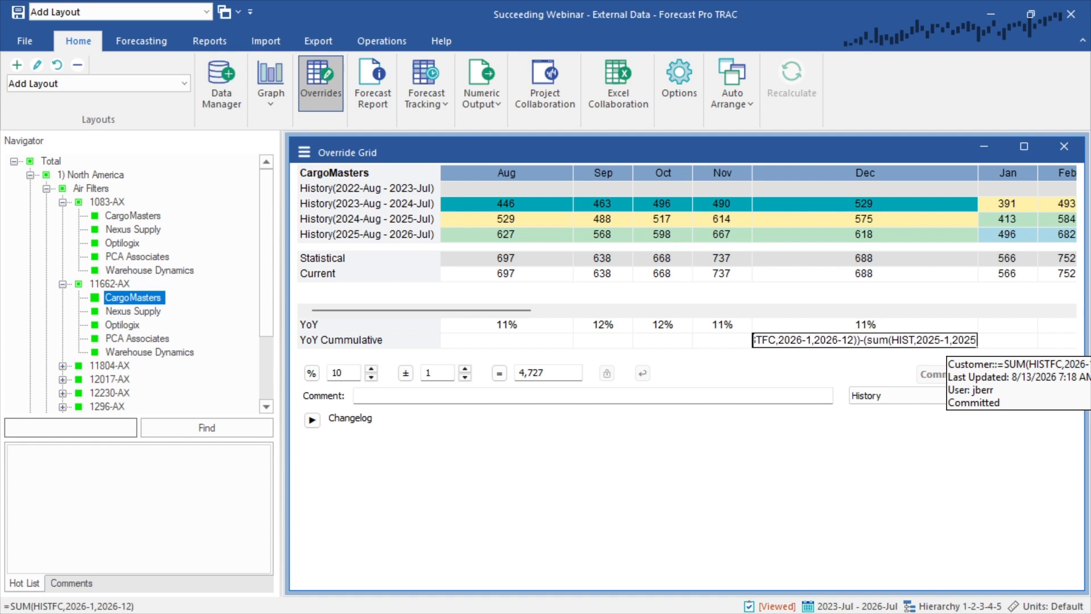
text(-12)))
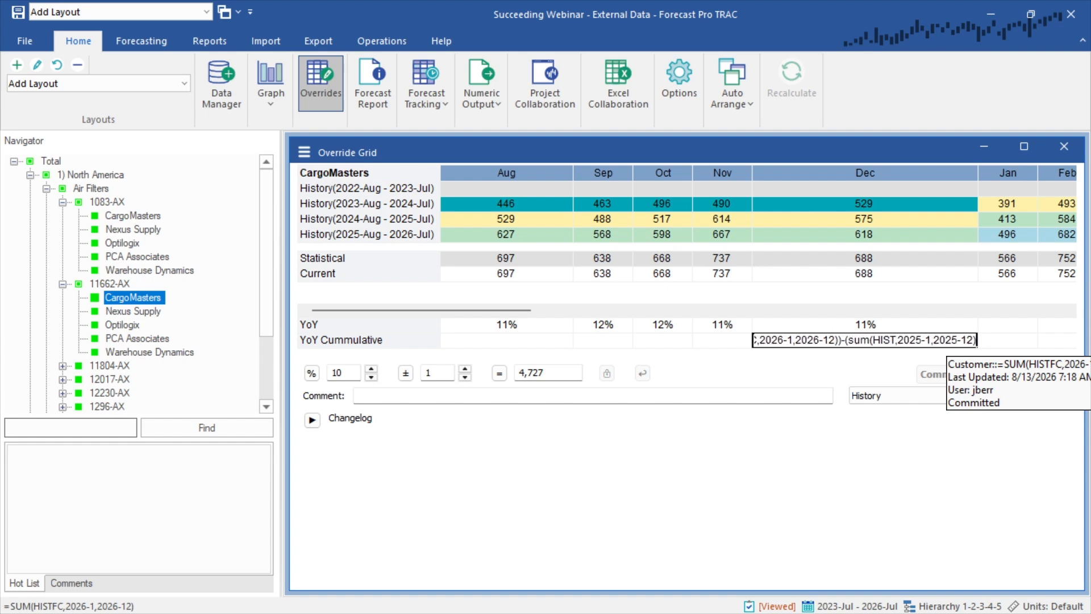
key(Return)
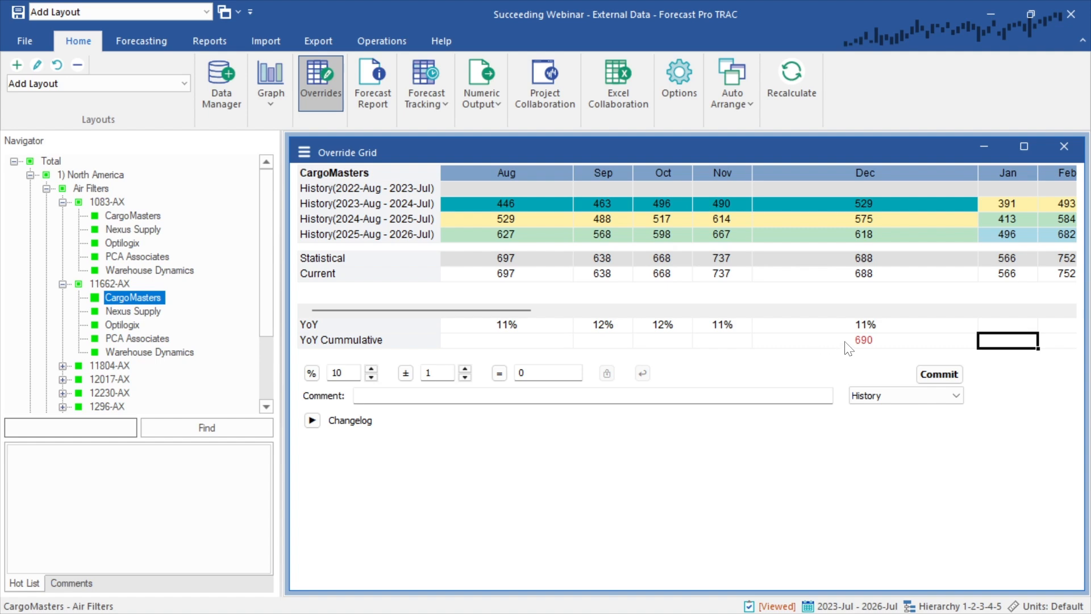
click(866, 343)
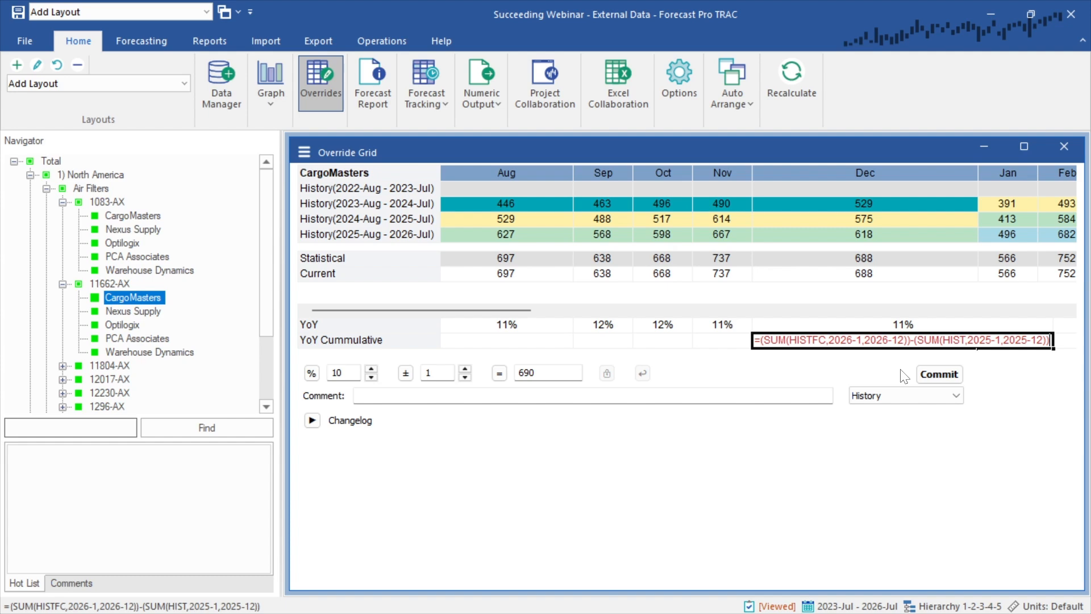
key(Tab)
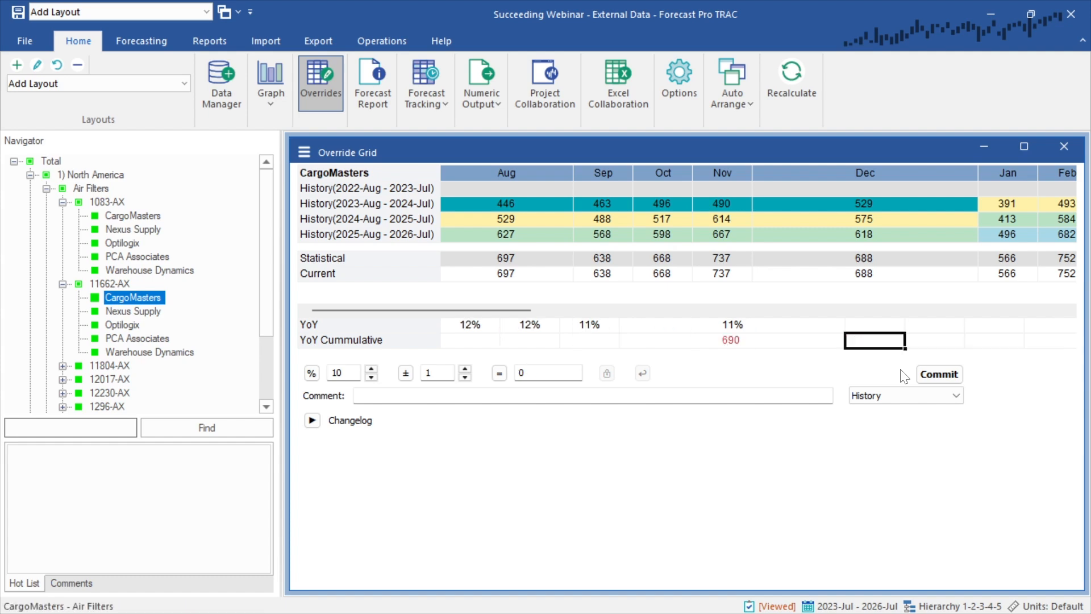
click(935, 374)
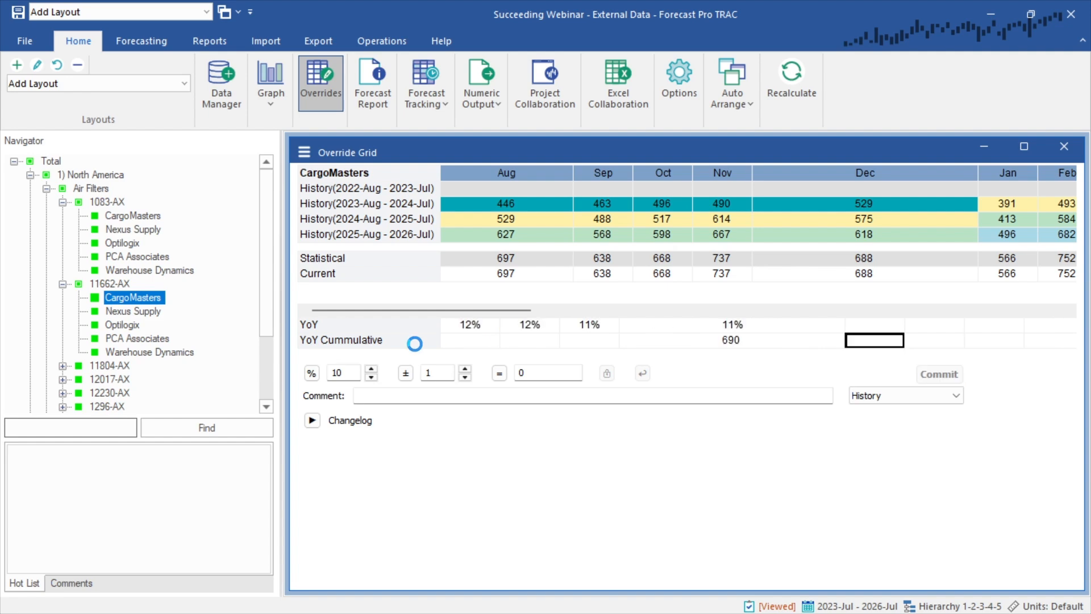
Check the YoY Cummulative row for several customers under 1083-AX and 11662-AX, ending on Nexus Supply under 11662-AX
click(153, 312)
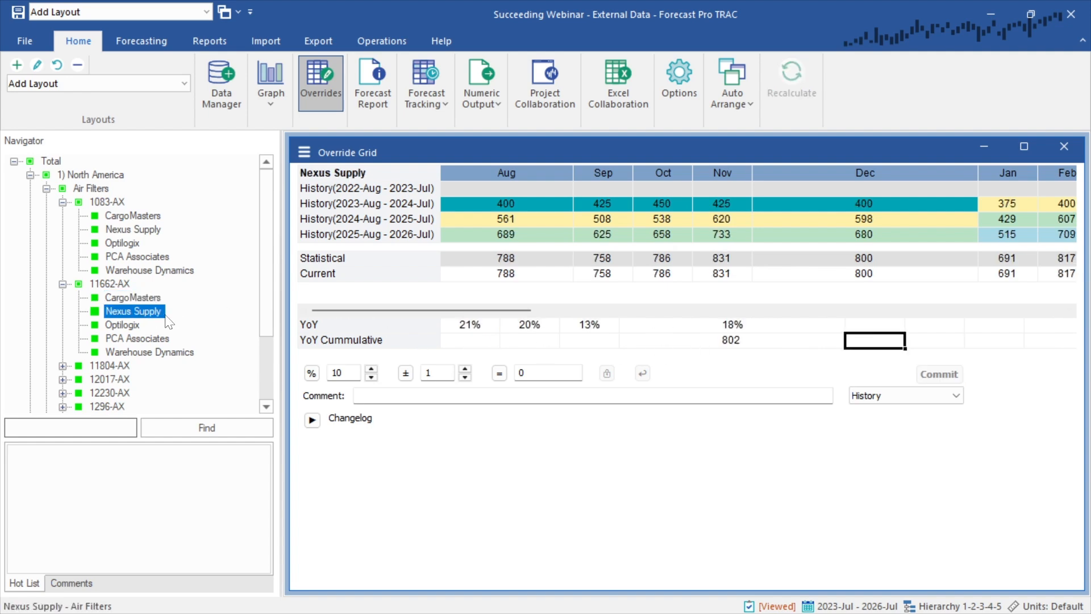
click(126, 229)
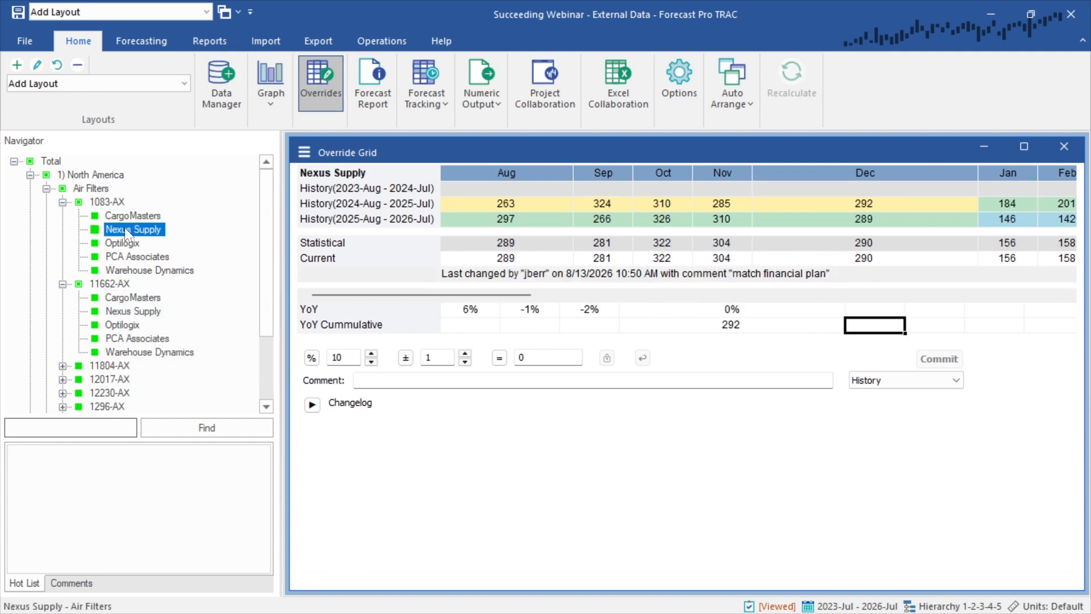
click(140, 218)
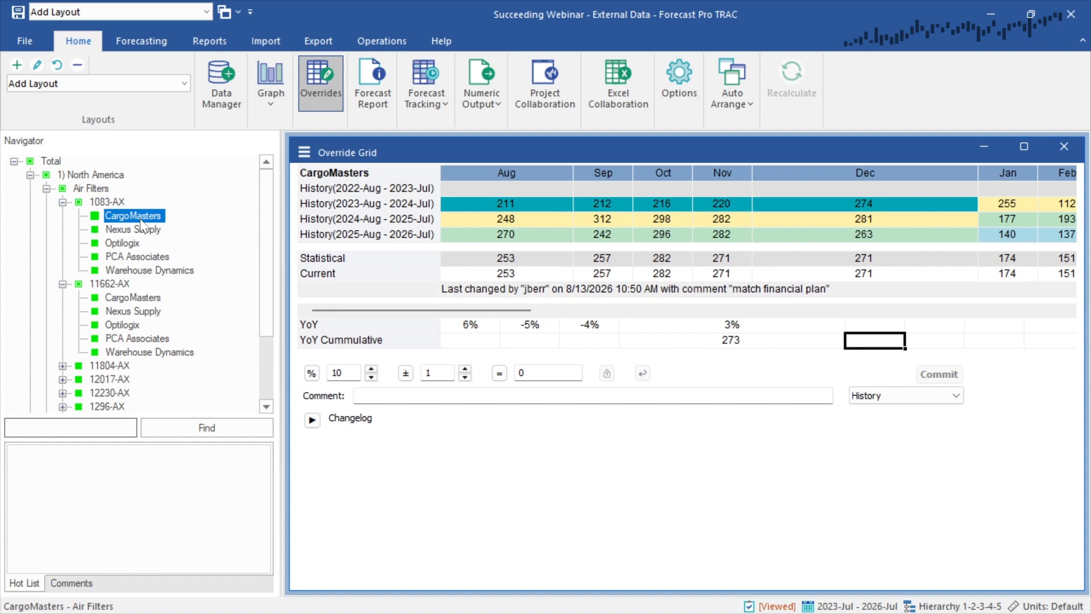
click(130, 256)
click(145, 312)
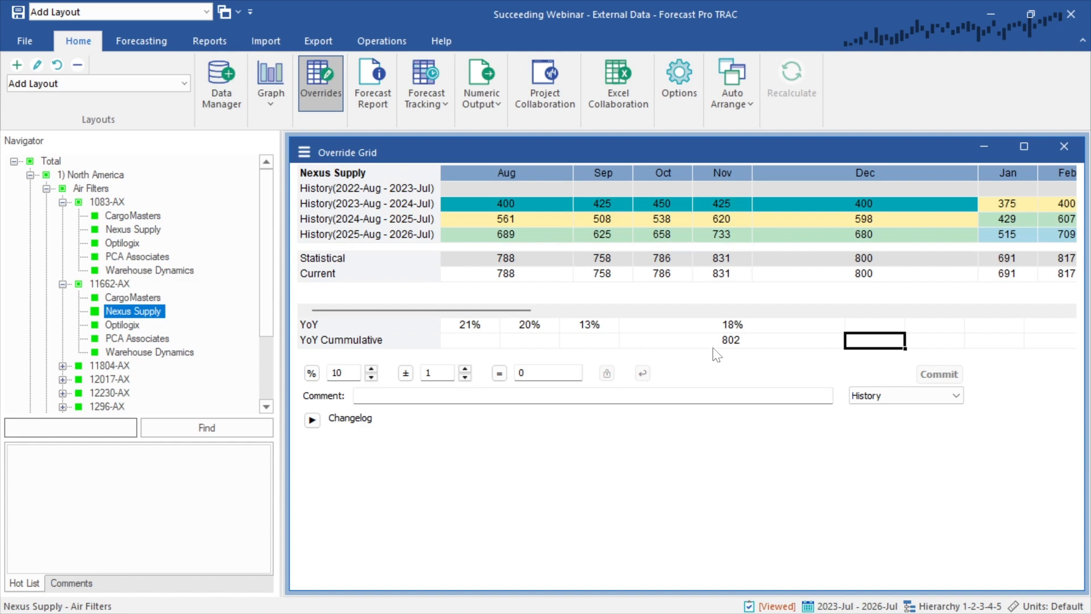
mouse_move(773, 349)
drag(511, 310, 632, 310)
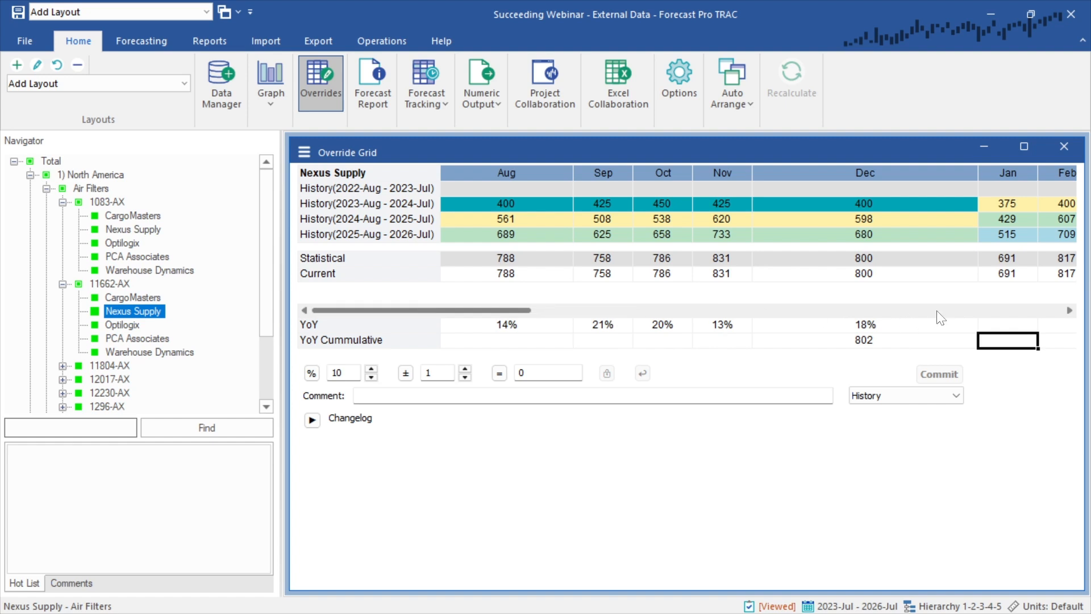